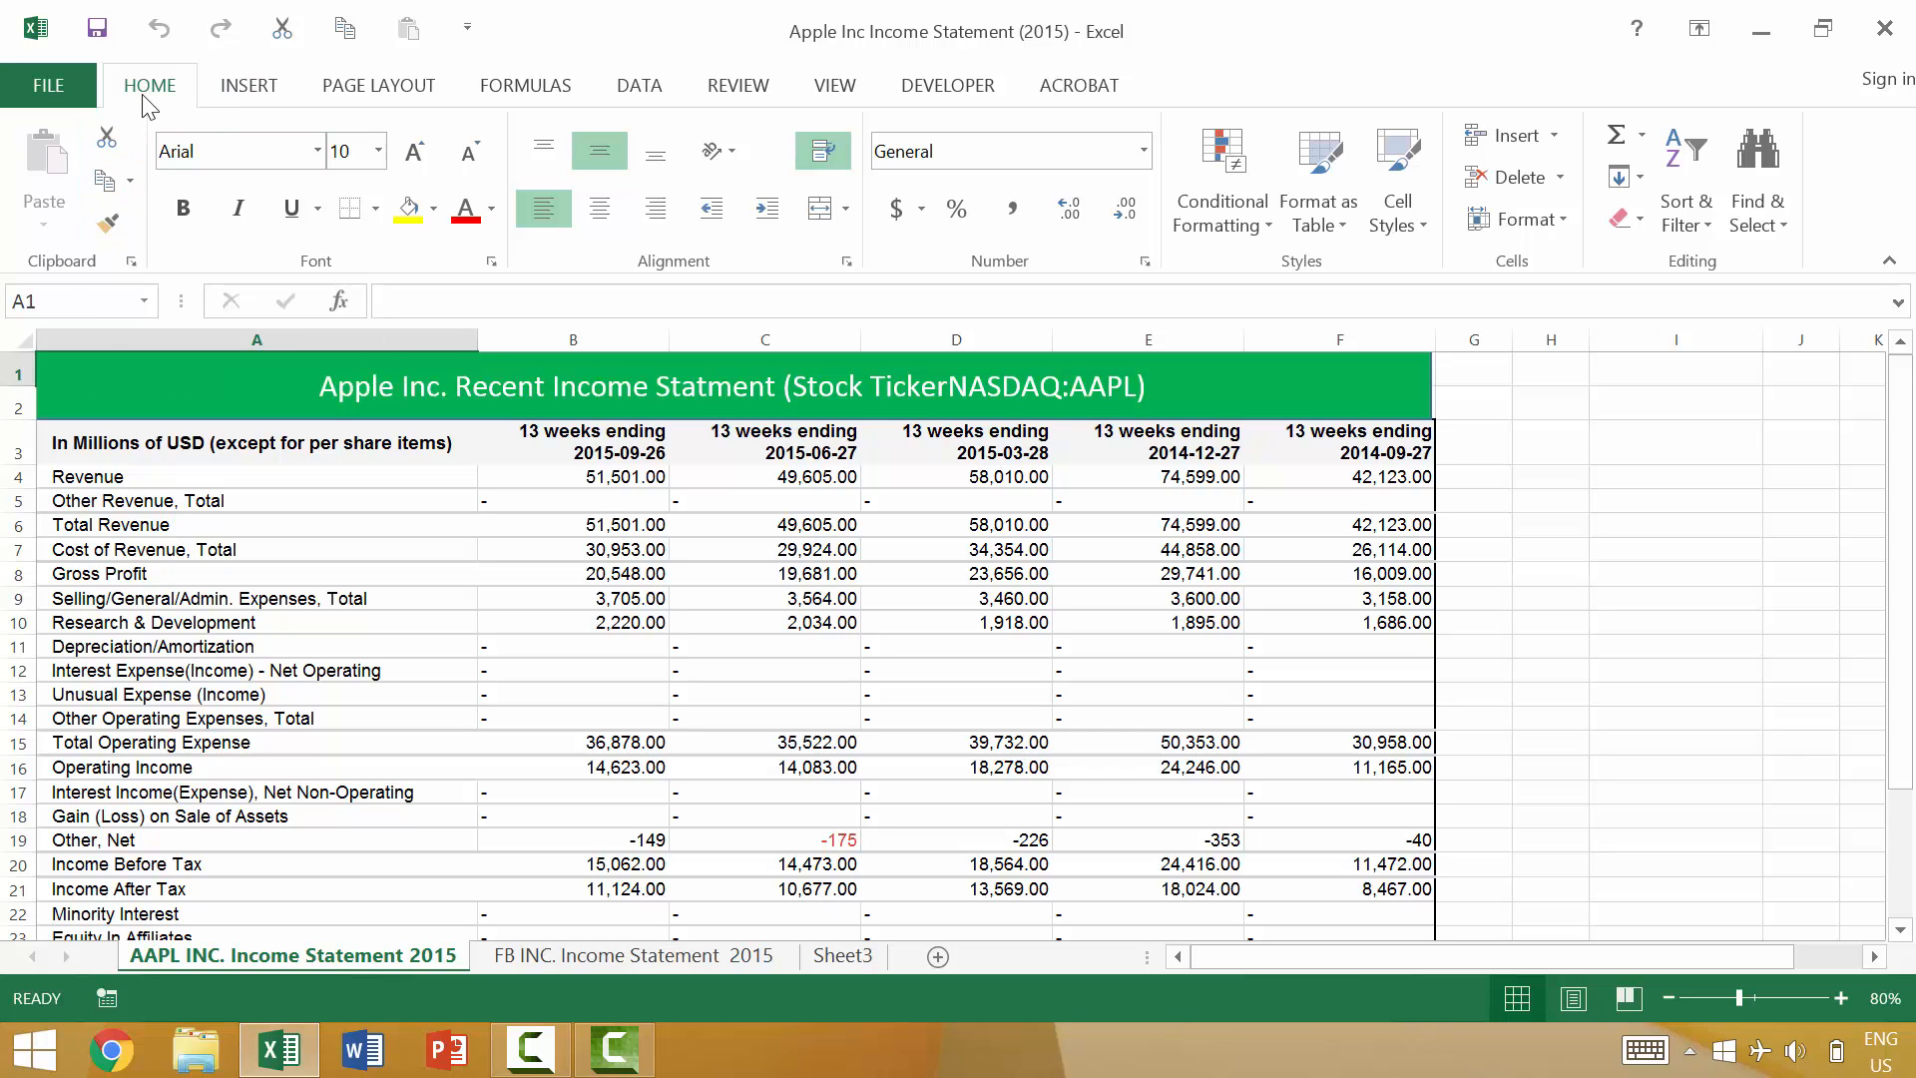
Step: Look over the insert and page layout commands, and set the ribbon display to Show Tabs
click(254, 88)
click(385, 92)
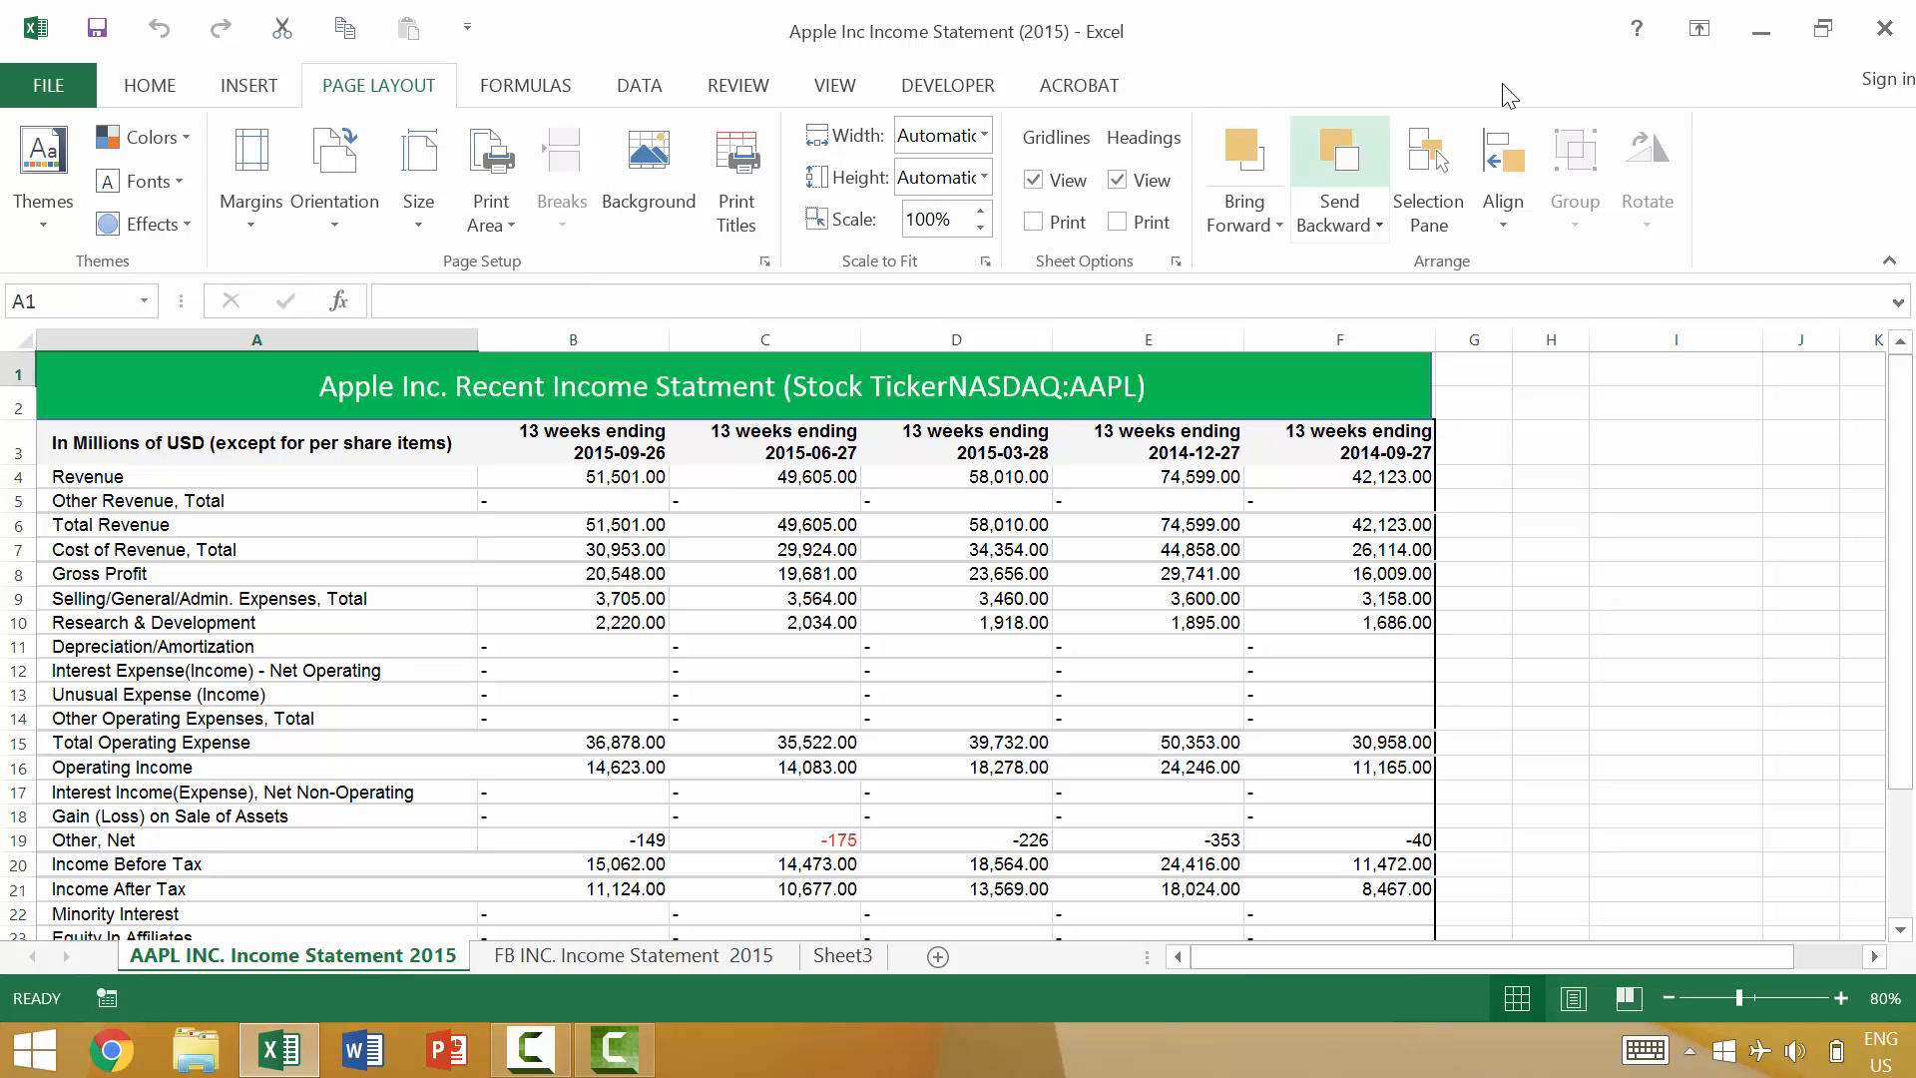
click(1699, 30)
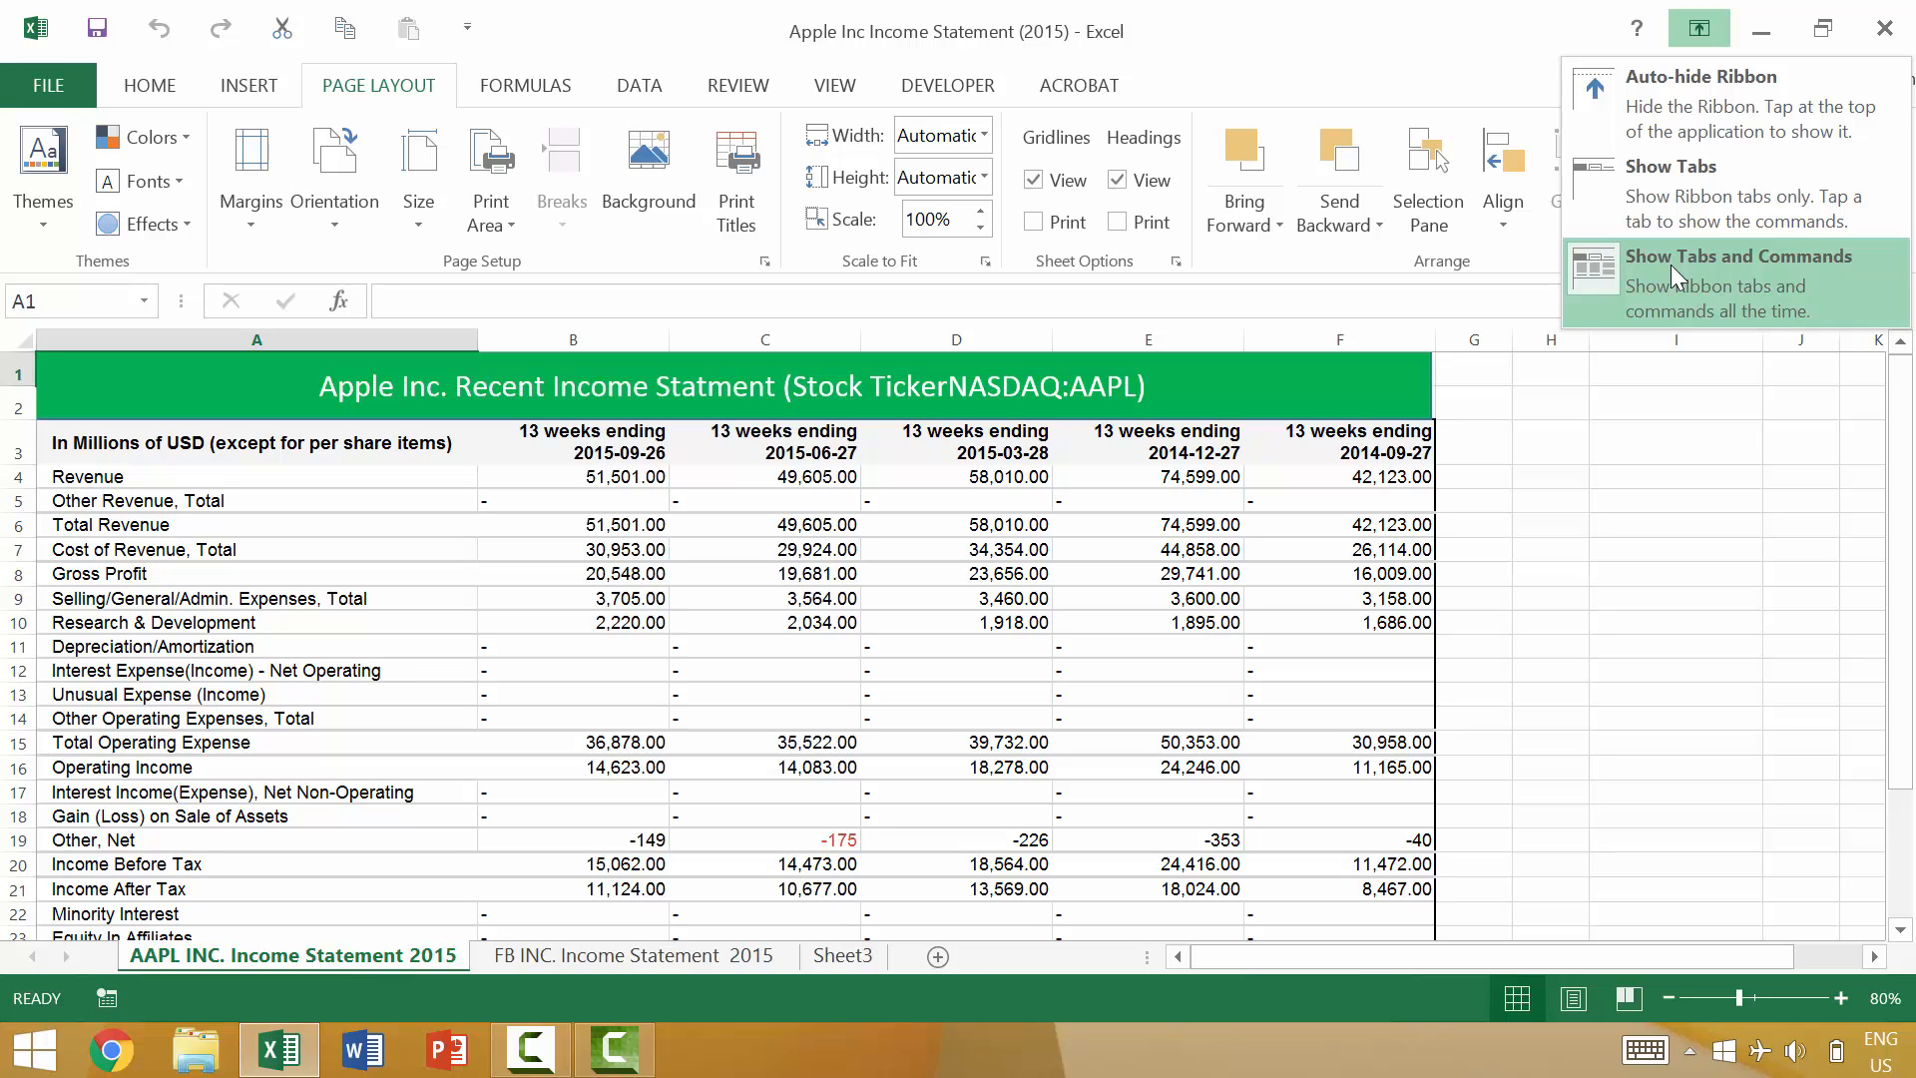
click(1682, 210)
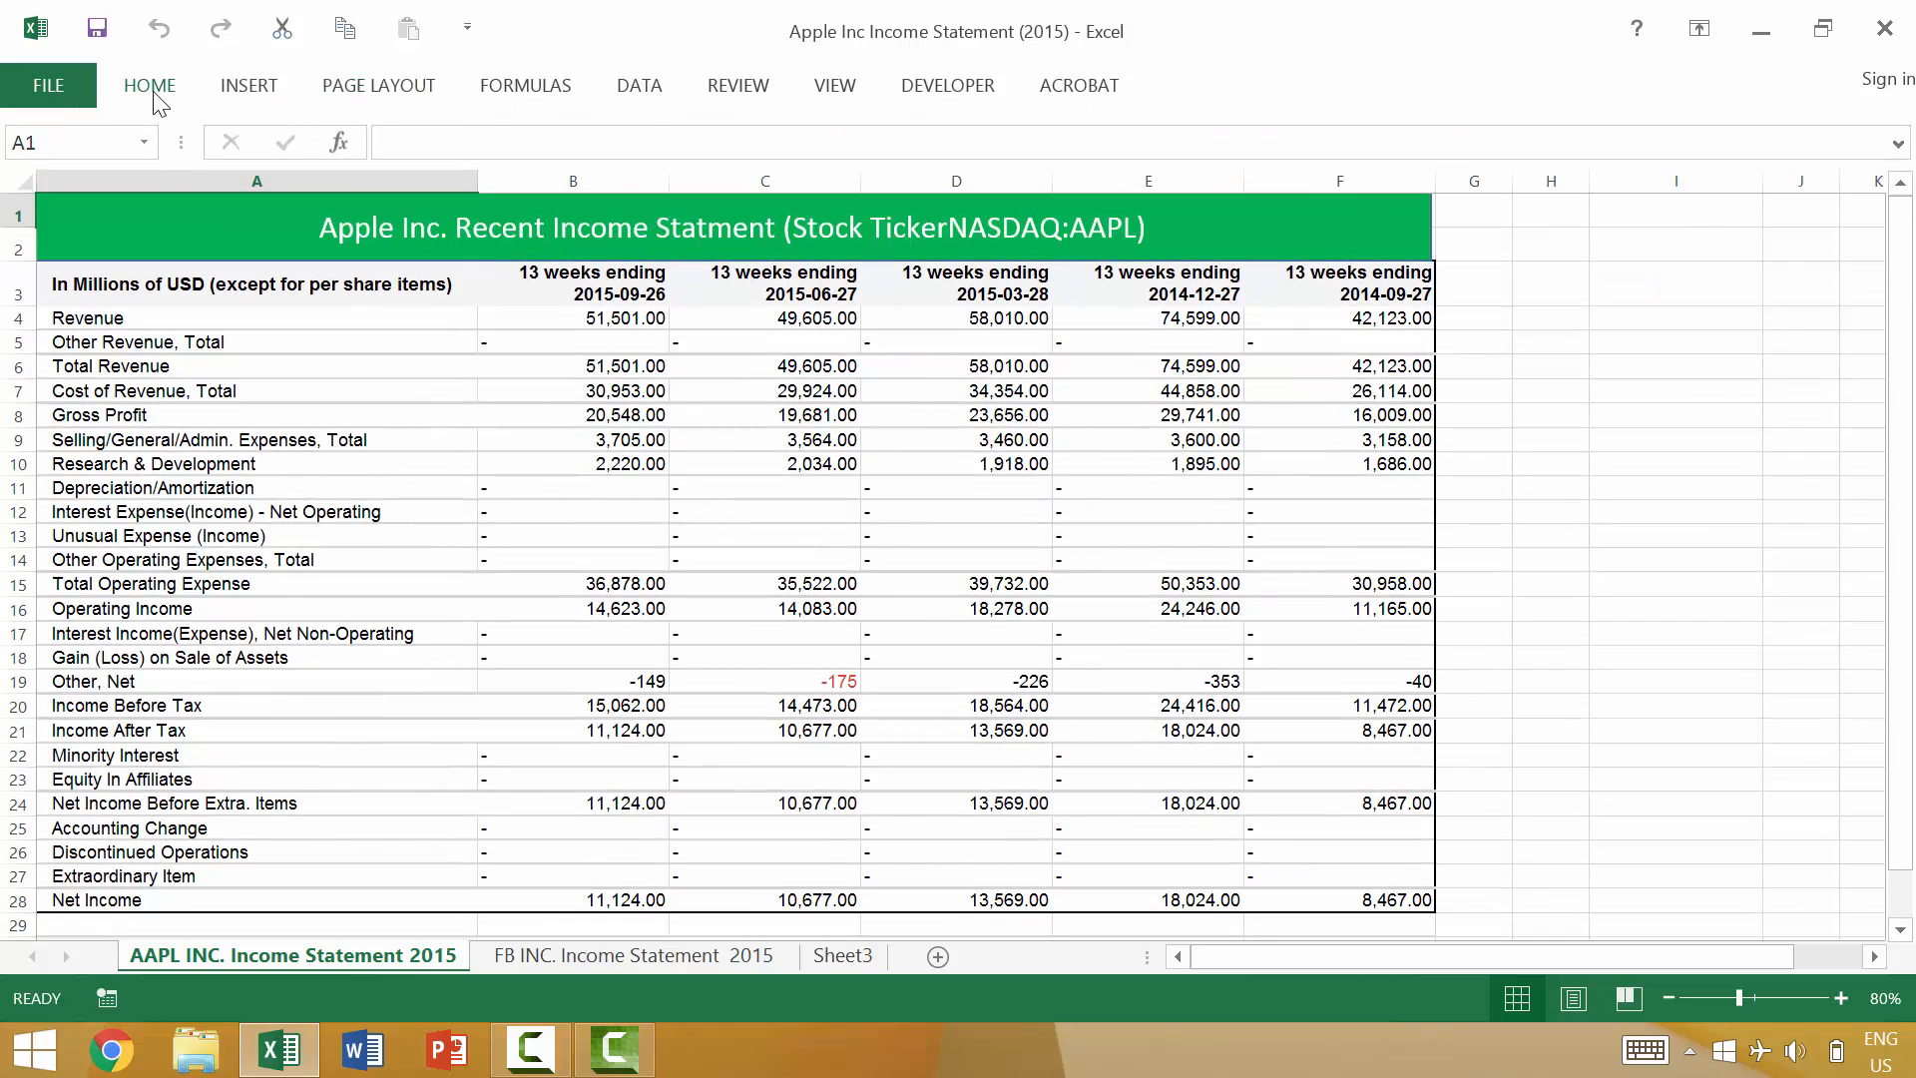
Step: Temporarily reveal the insert, page layout, formula and data commands while the ribbon is collapsed, and return to the sheet
click(248, 82)
click(361, 90)
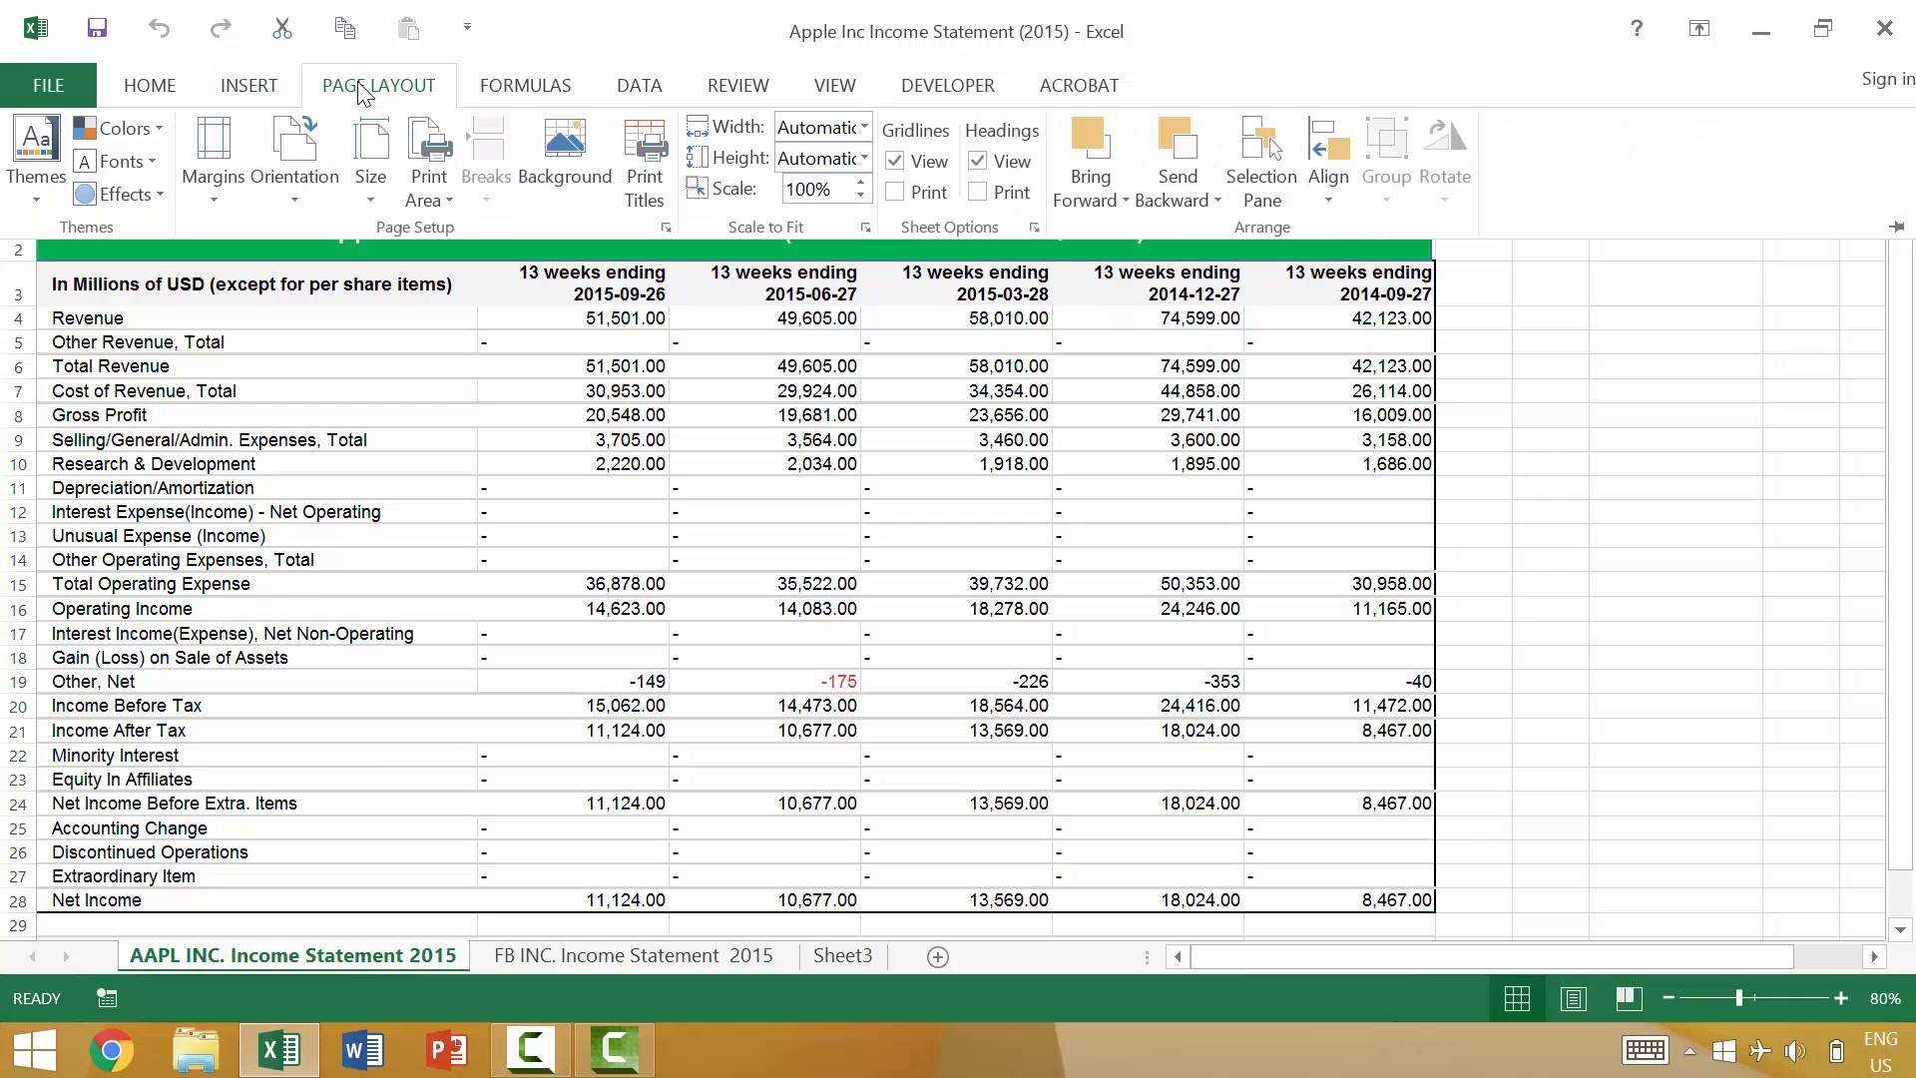
click(492, 88)
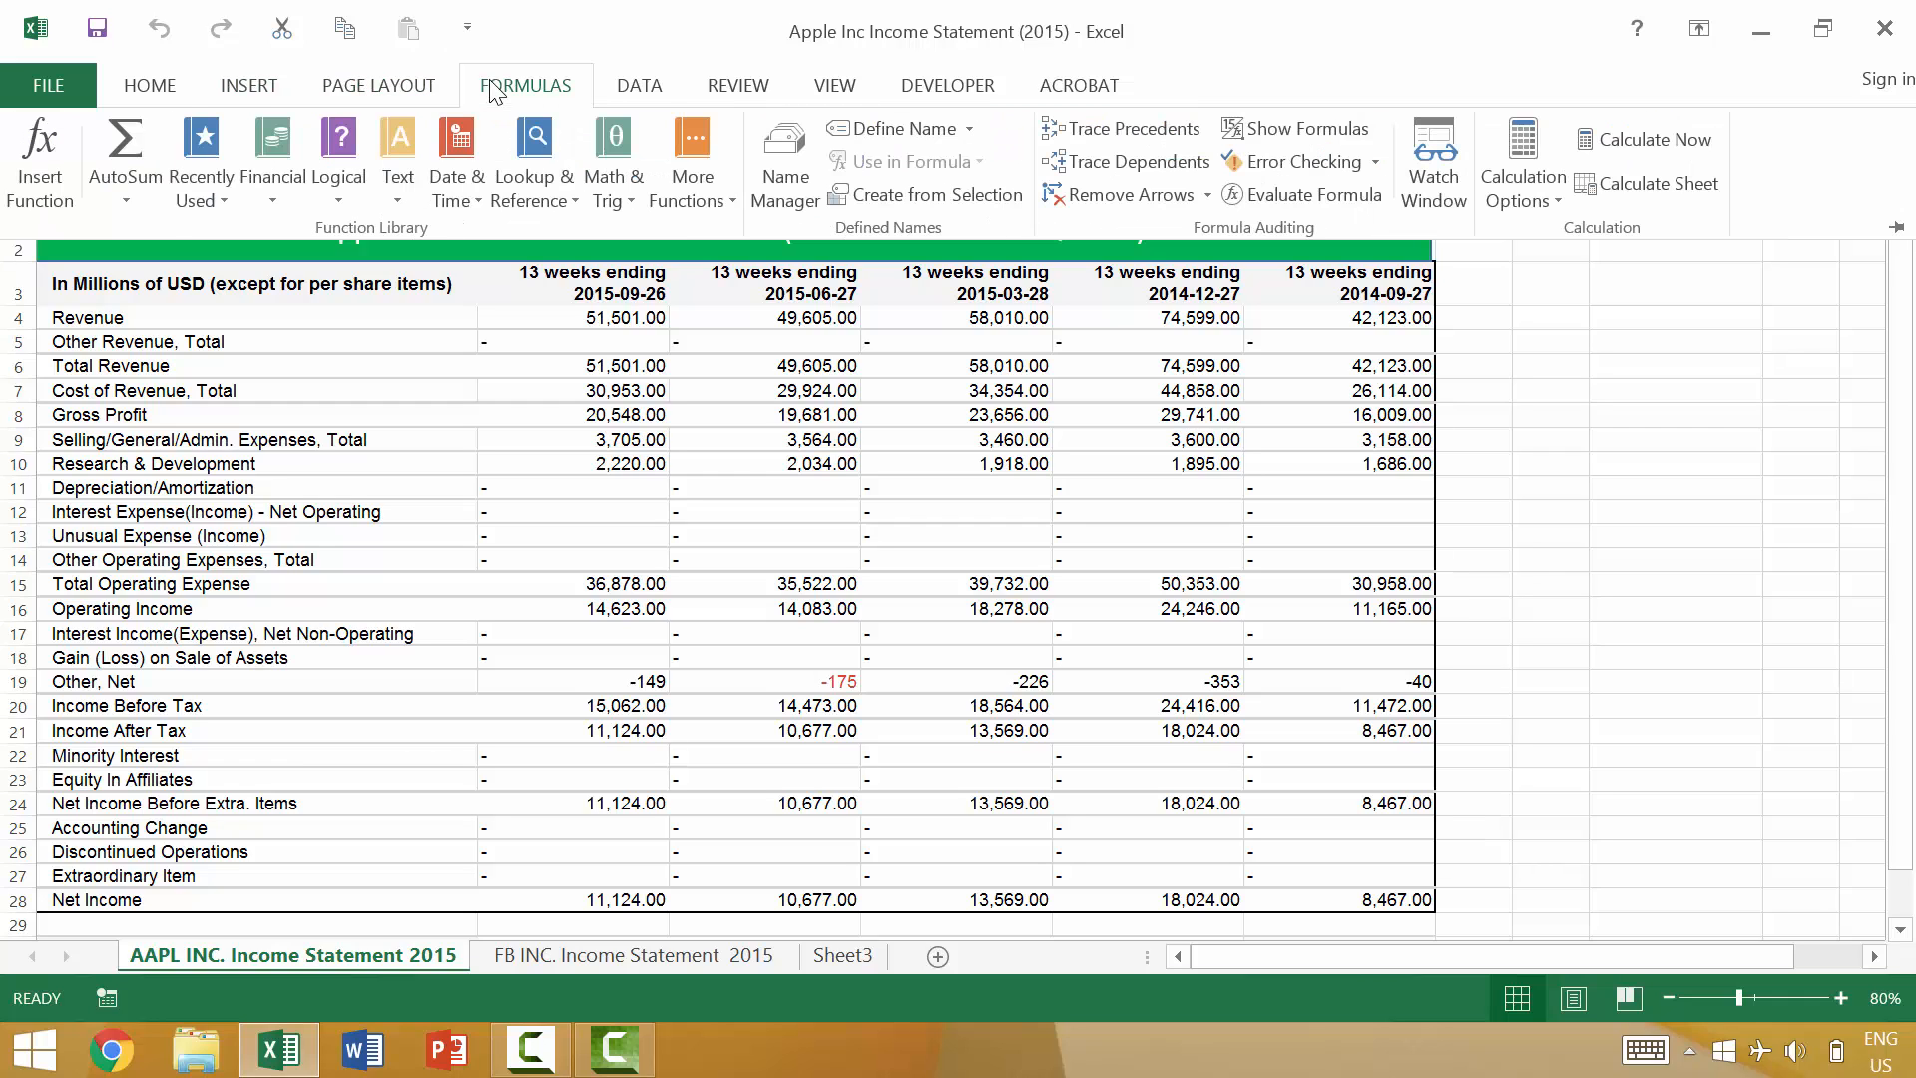
click(632, 88)
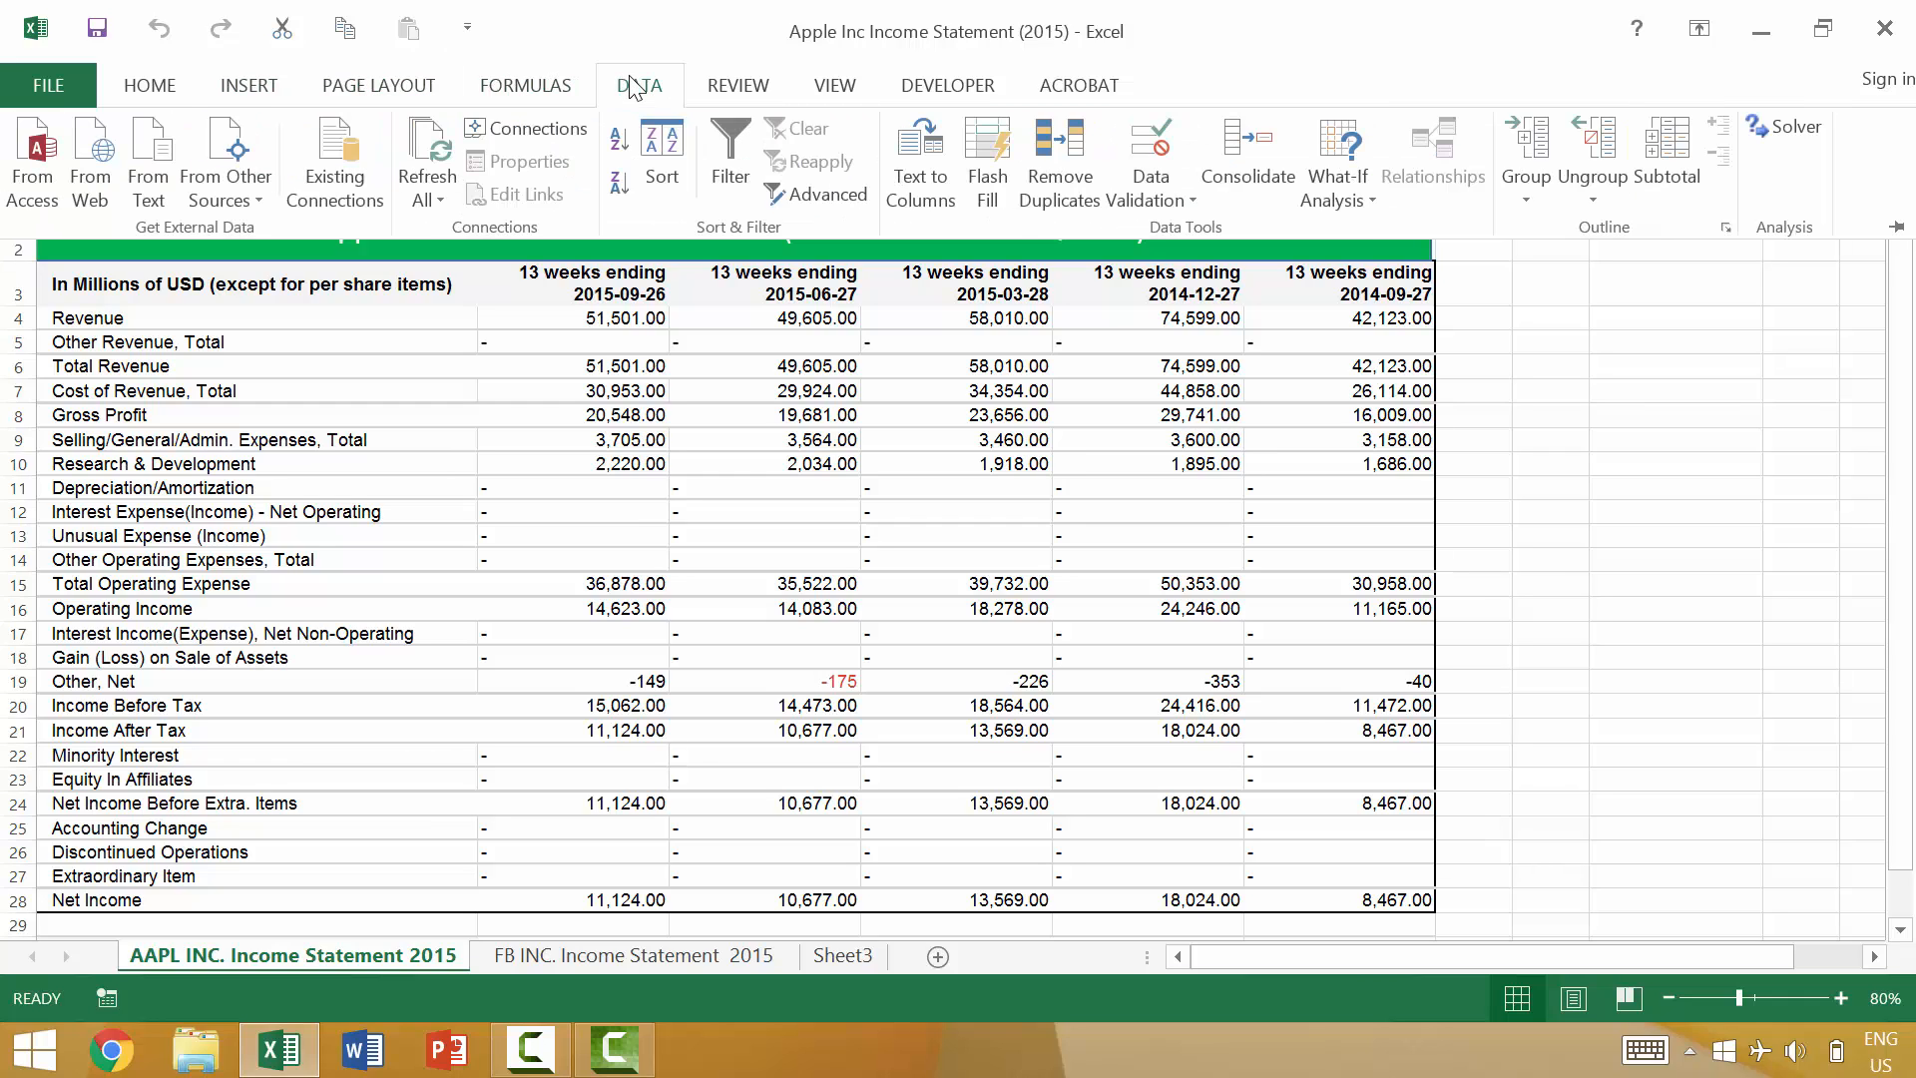
click(1517, 379)
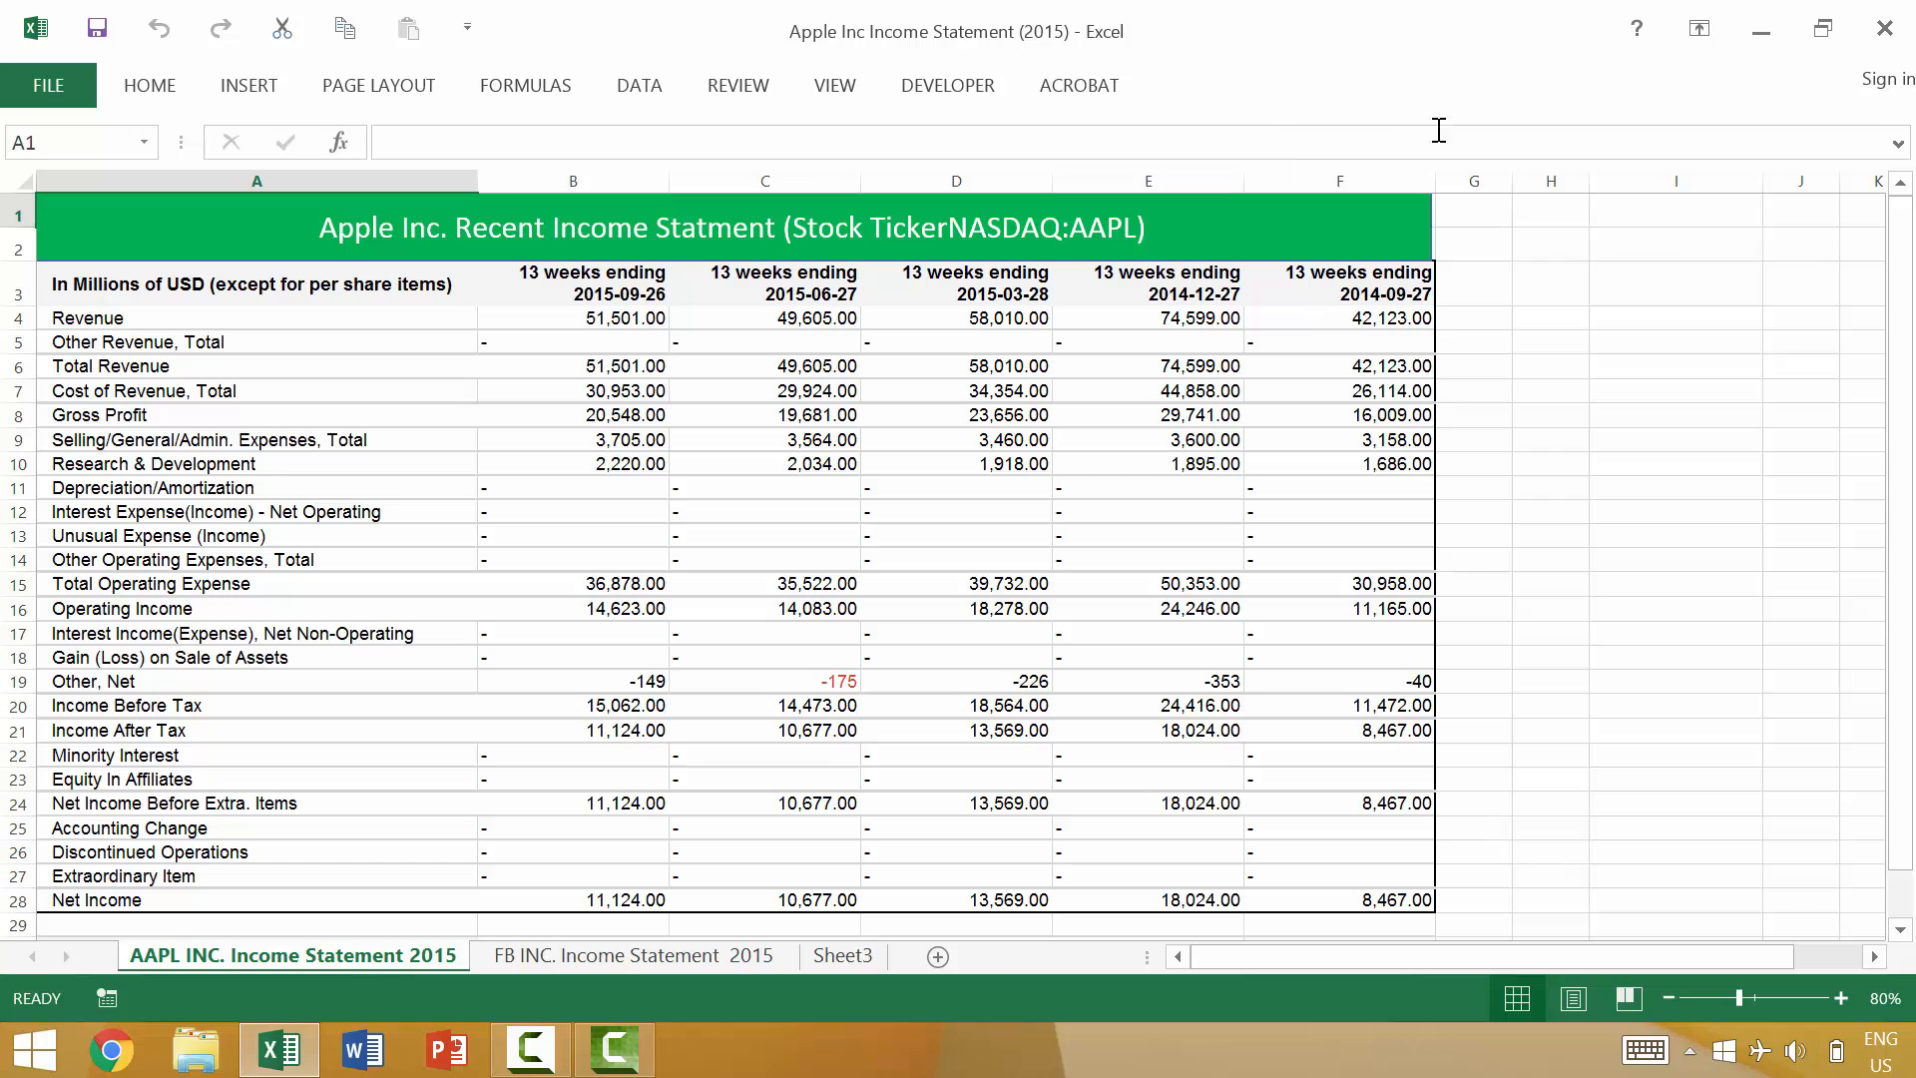
Step: Set the ribbon display to Auto-hide Ribbon, temporarily reveal the commands and return to the sheet
click(1704, 36)
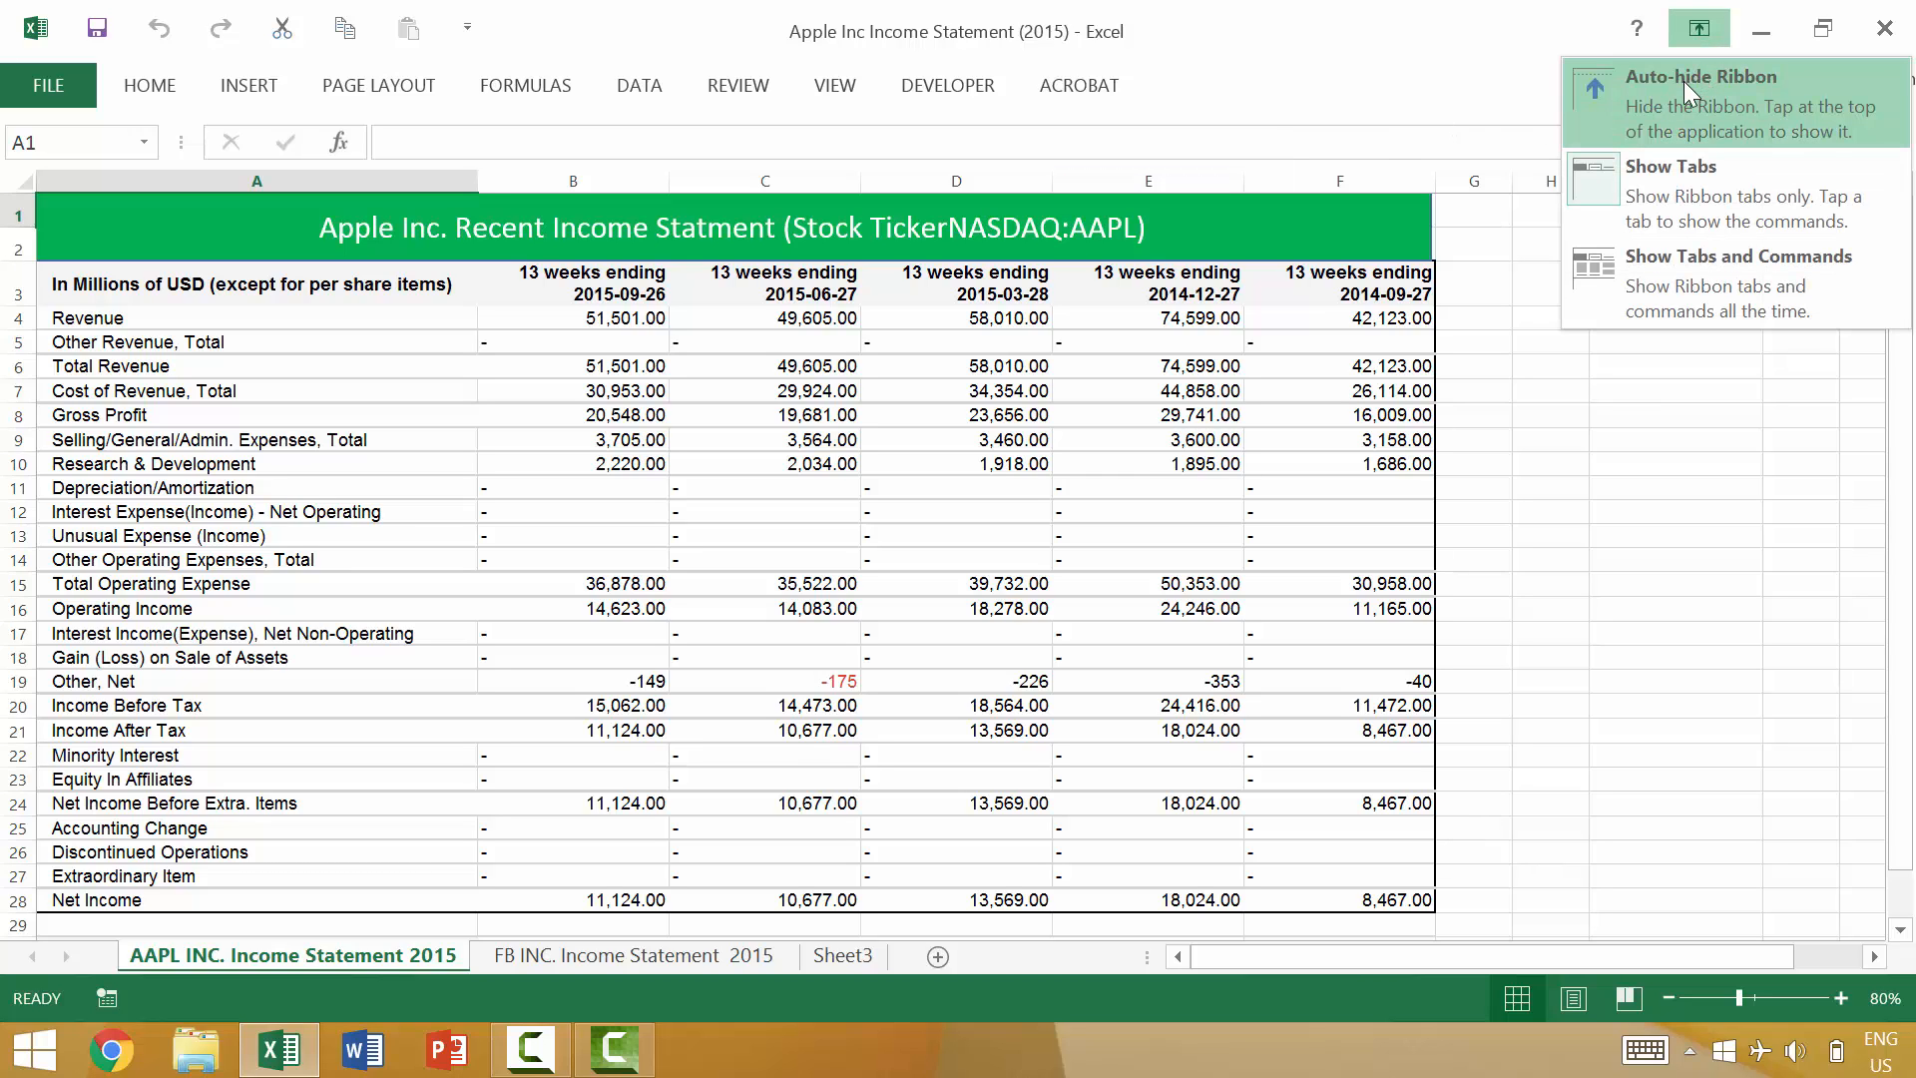
click(1685, 81)
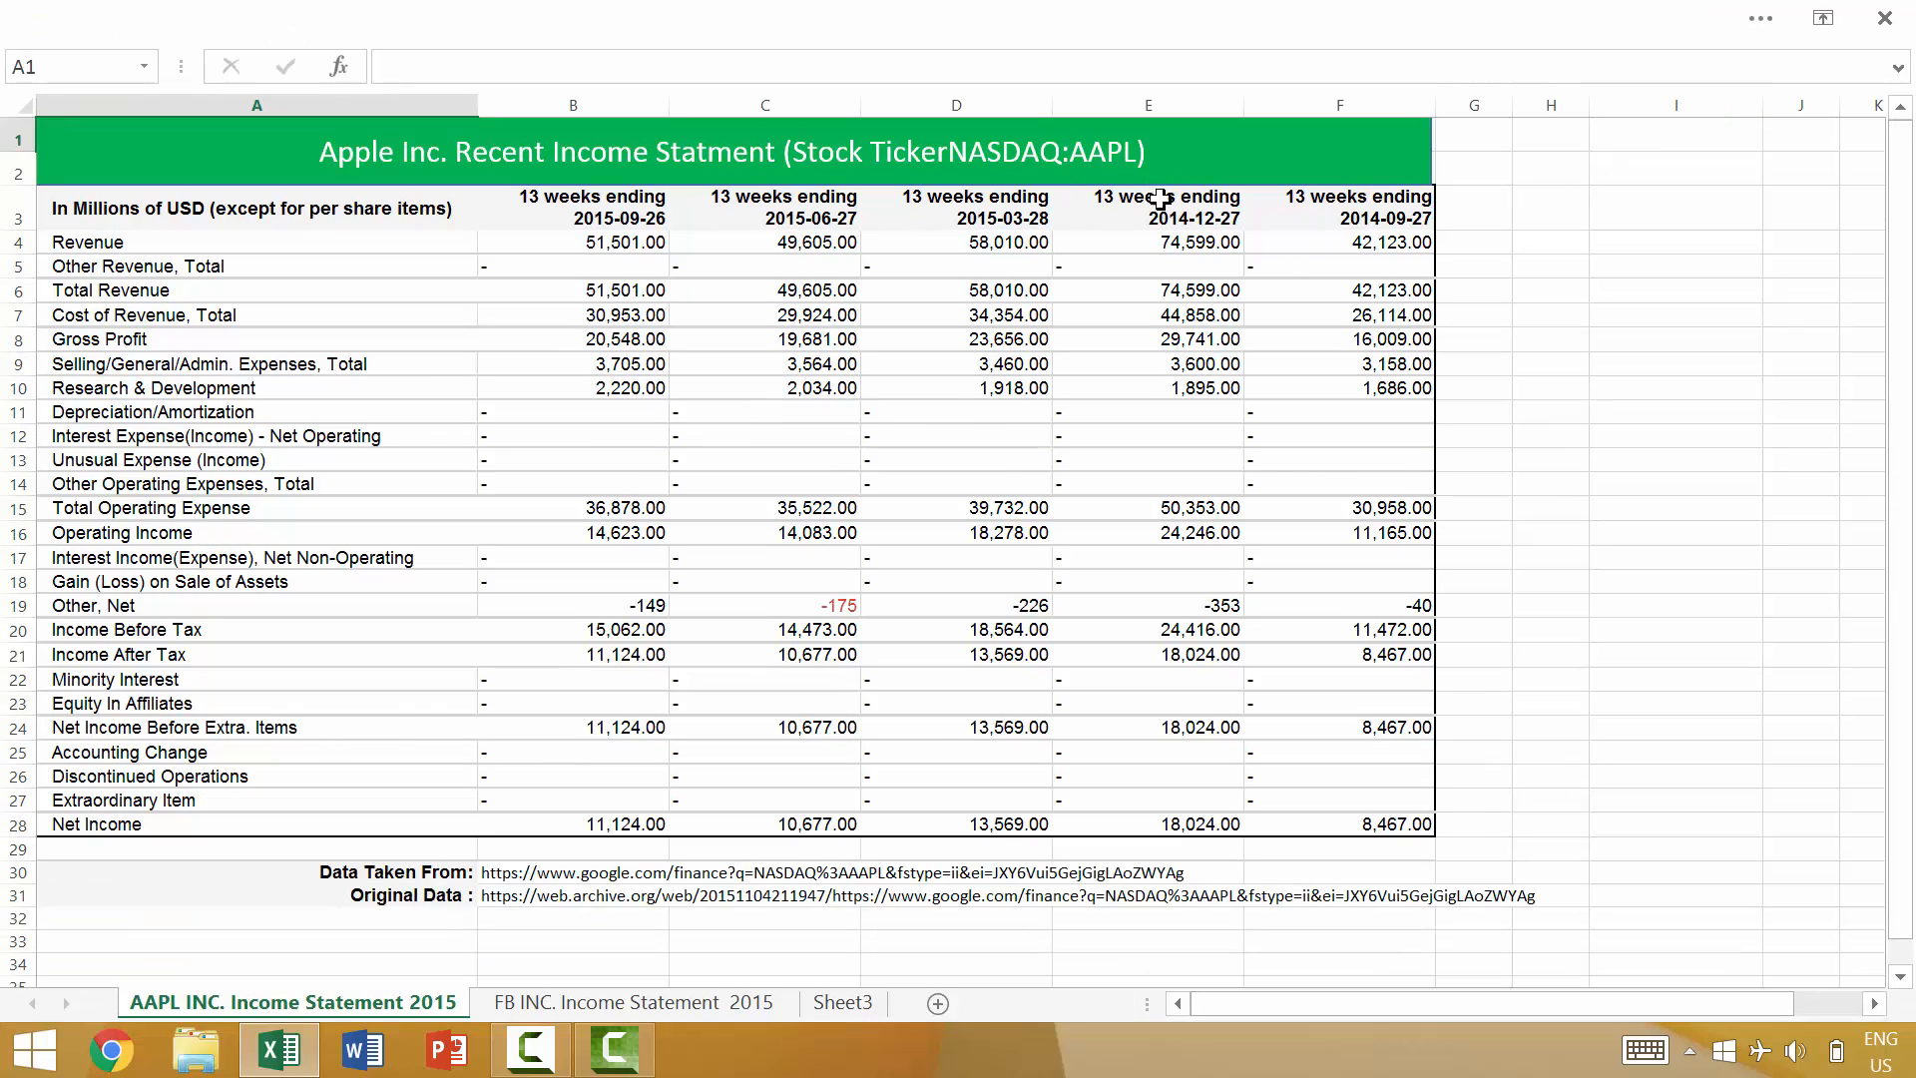
click(1101, 20)
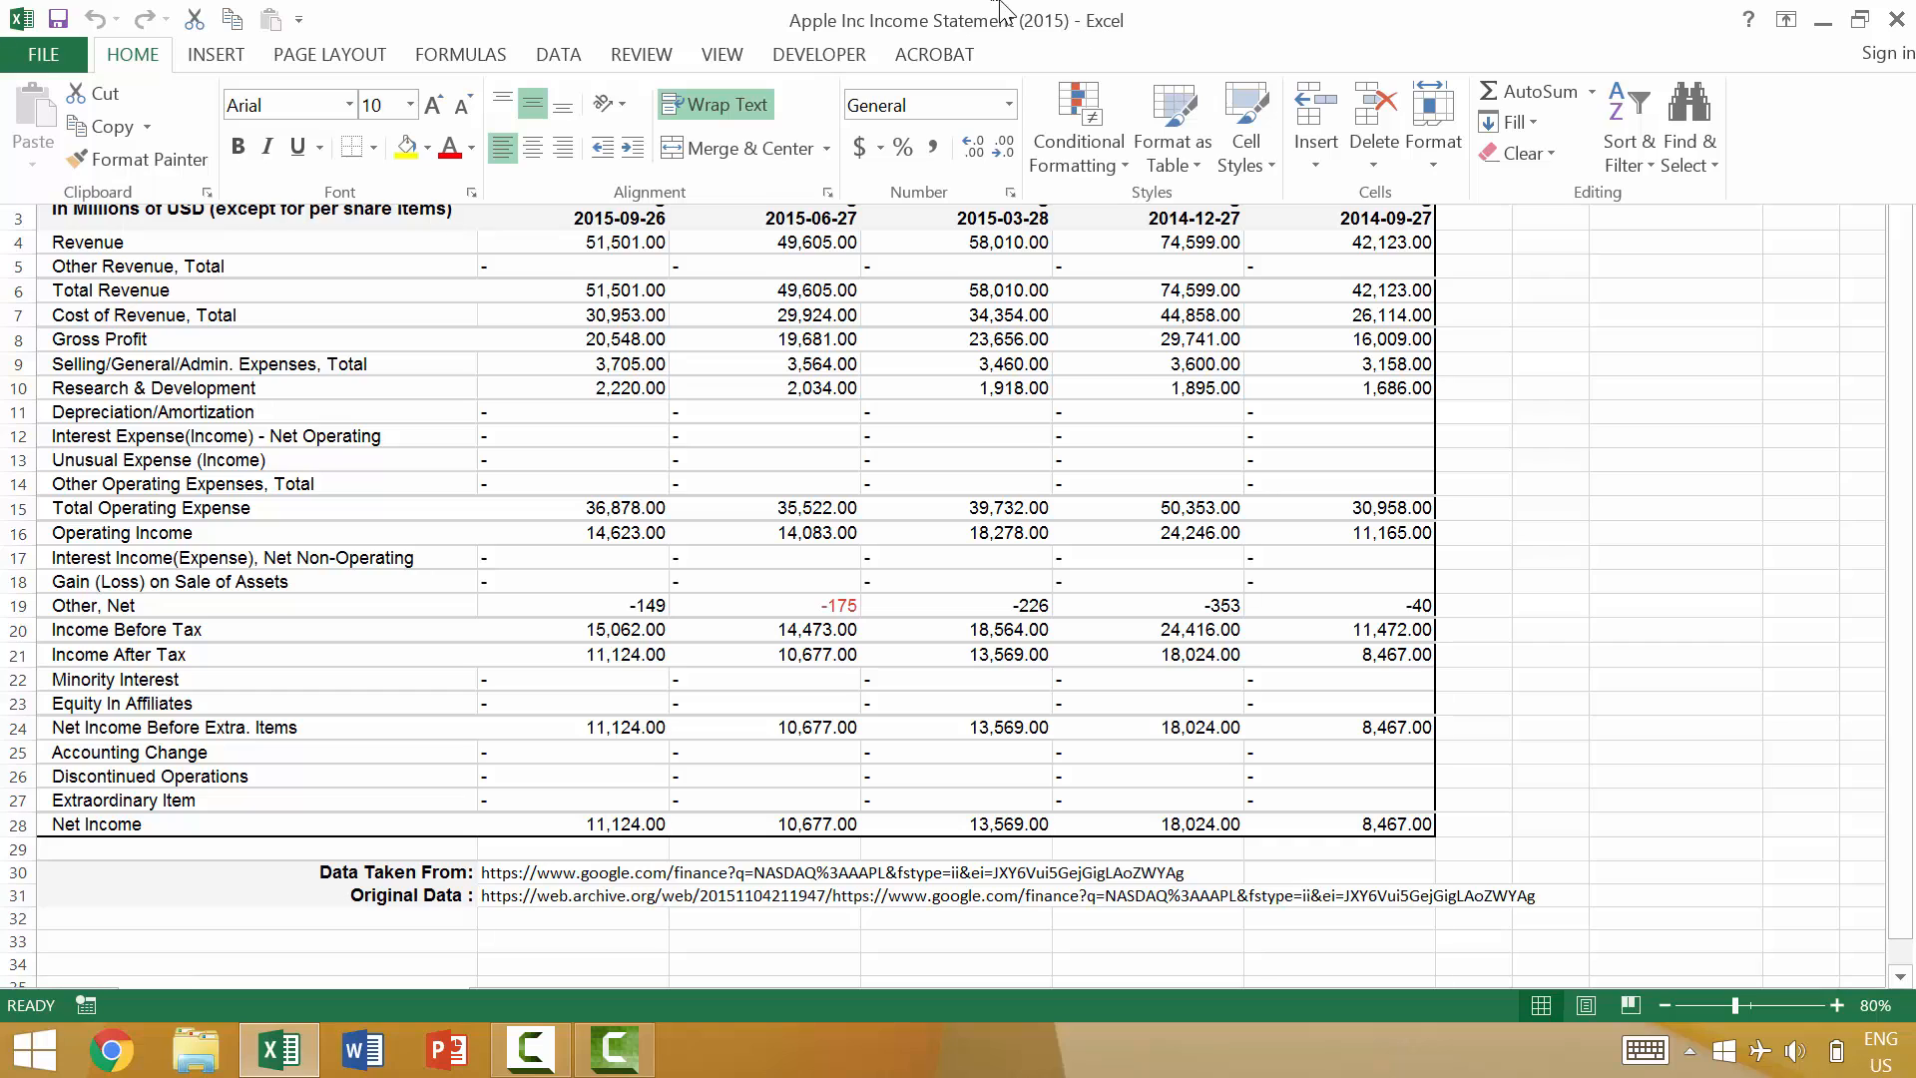
click(1616, 312)
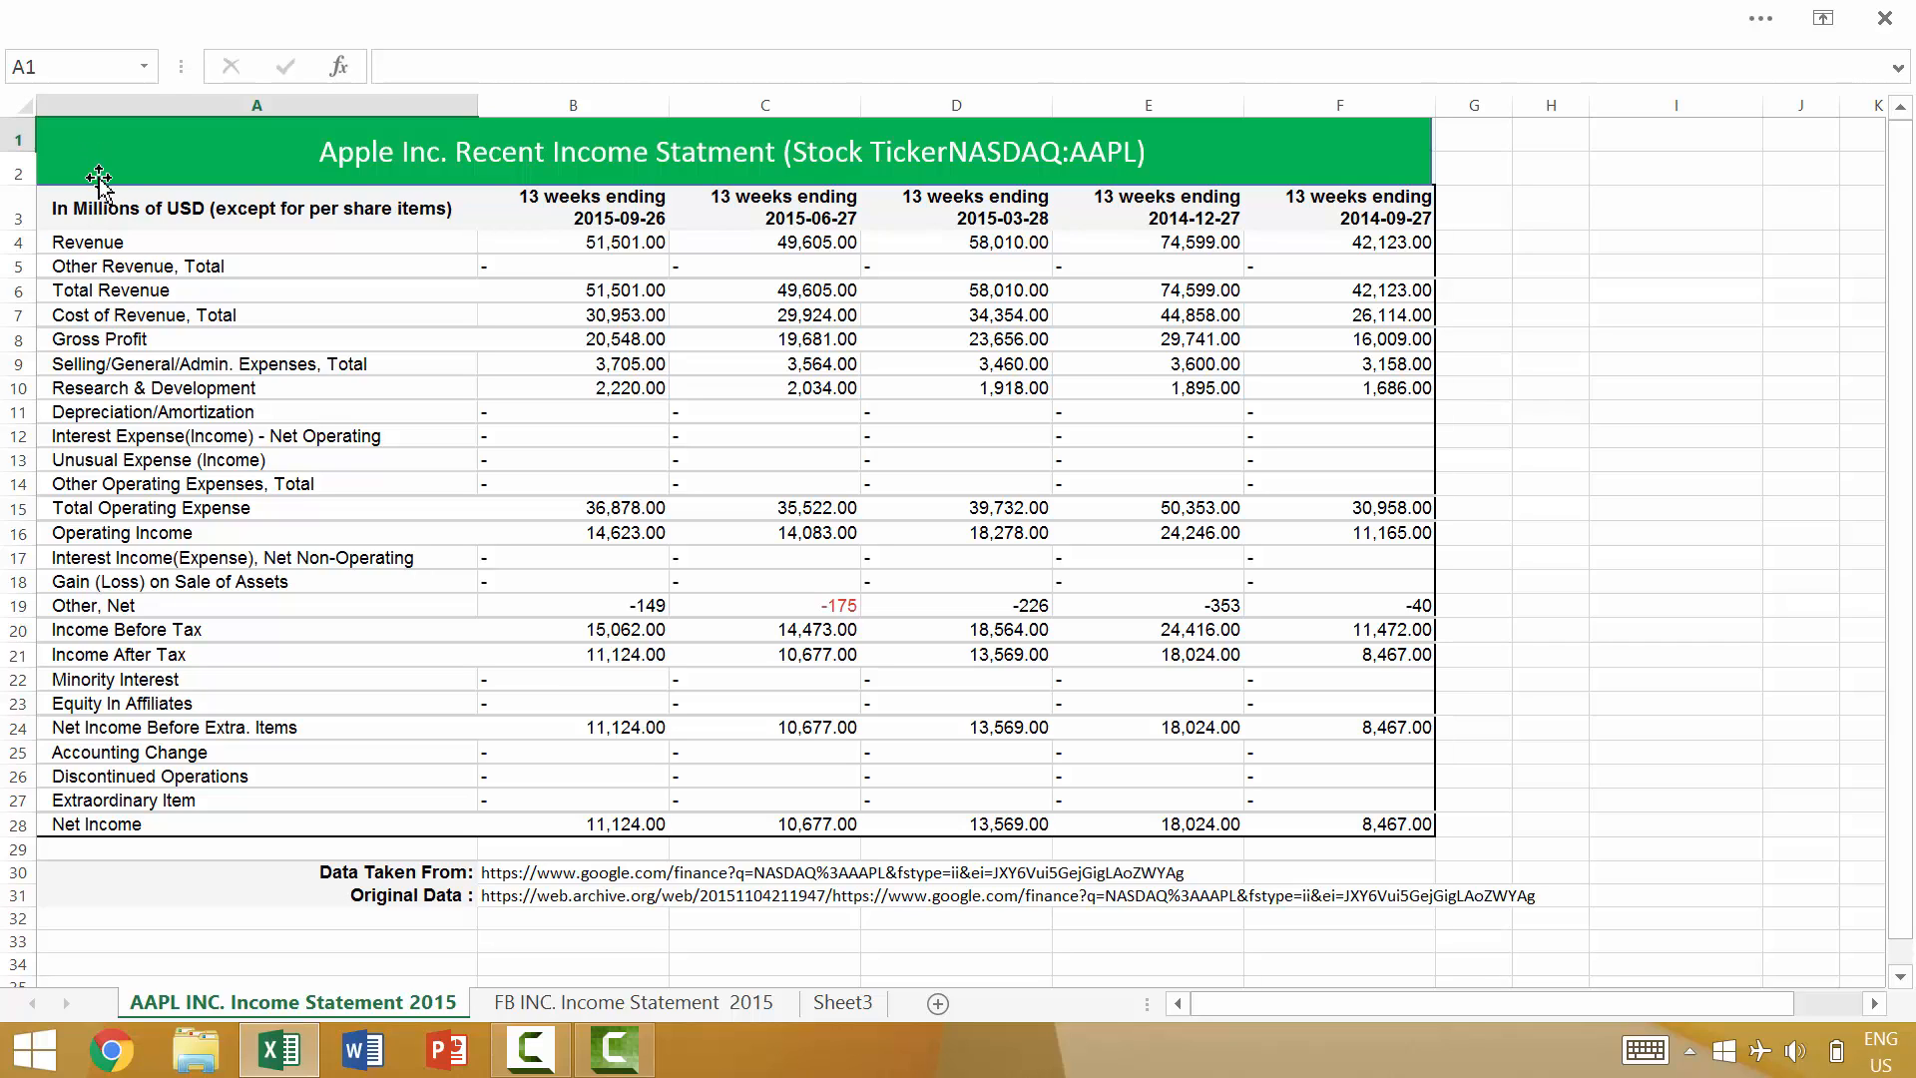
Step: Set the ribbon display to Show Tabs and Commands and select cell H9
click(1823, 27)
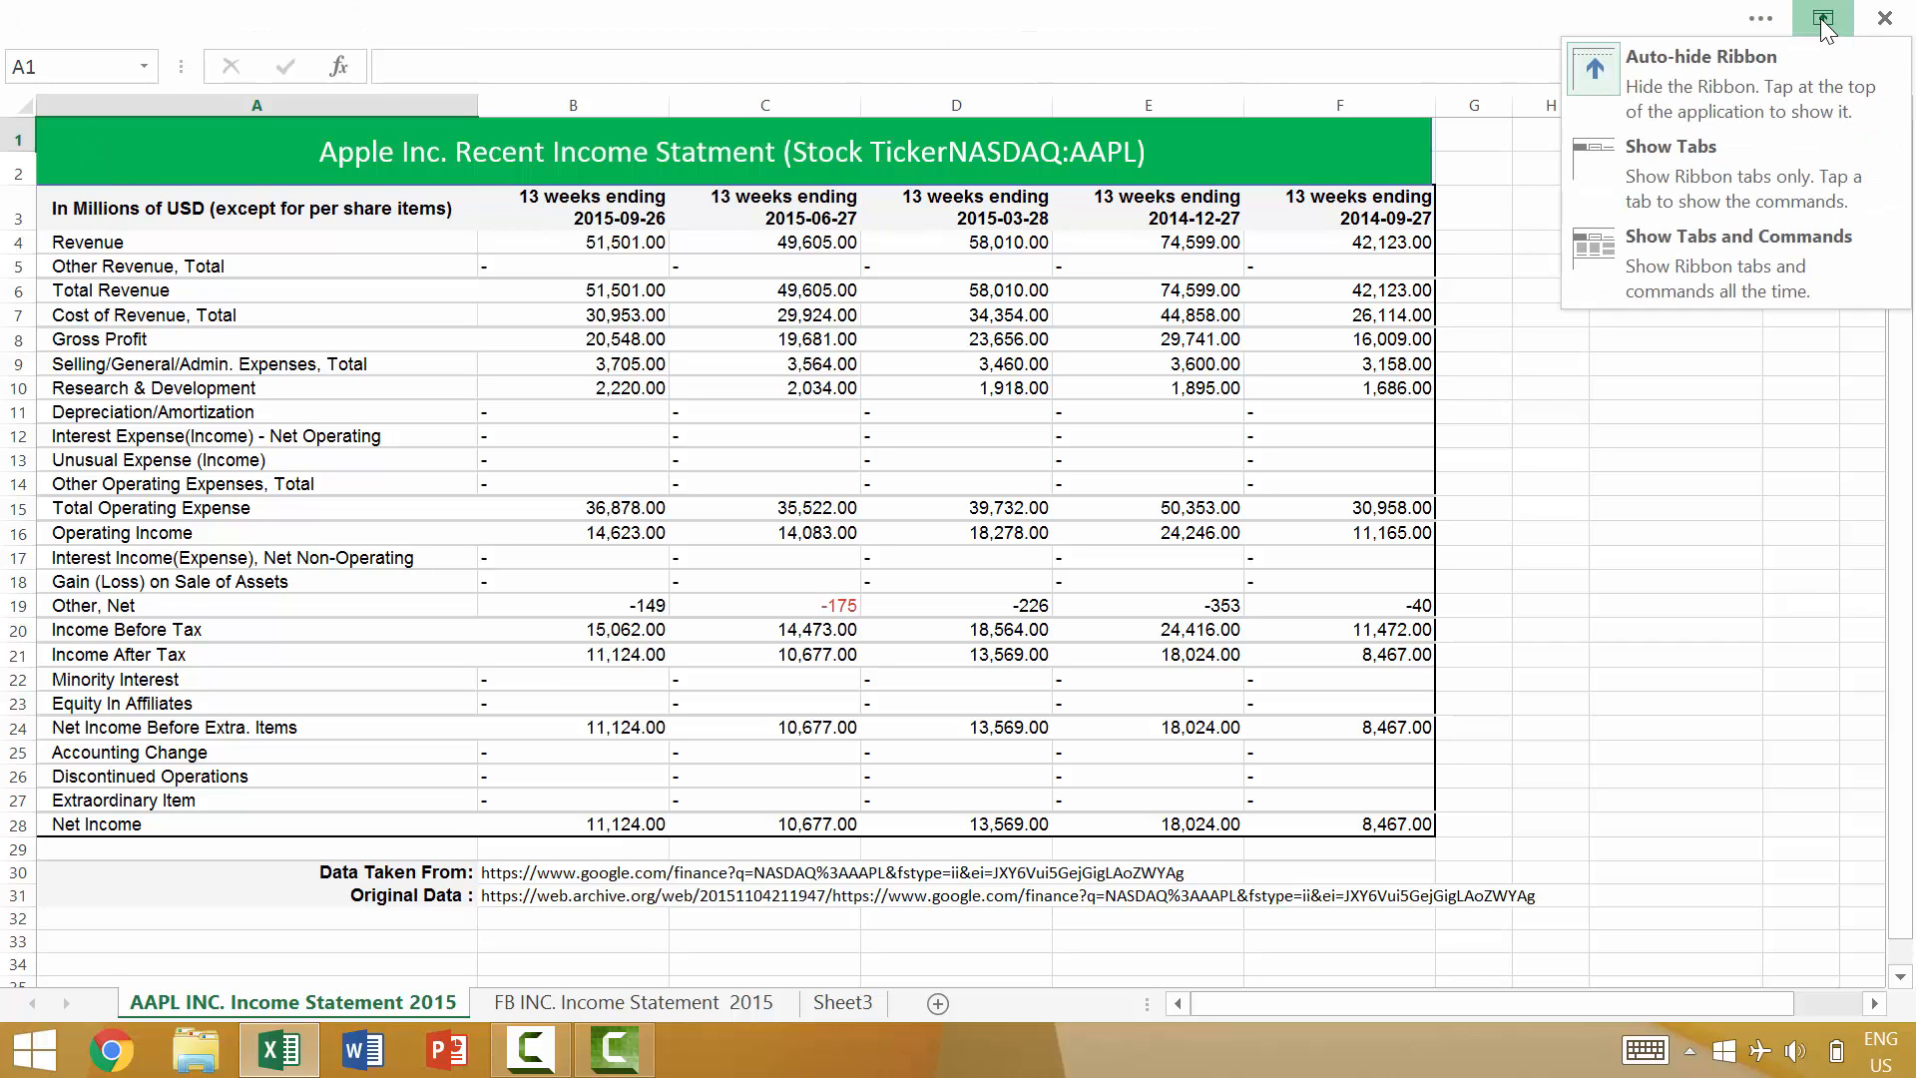
click(1716, 239)
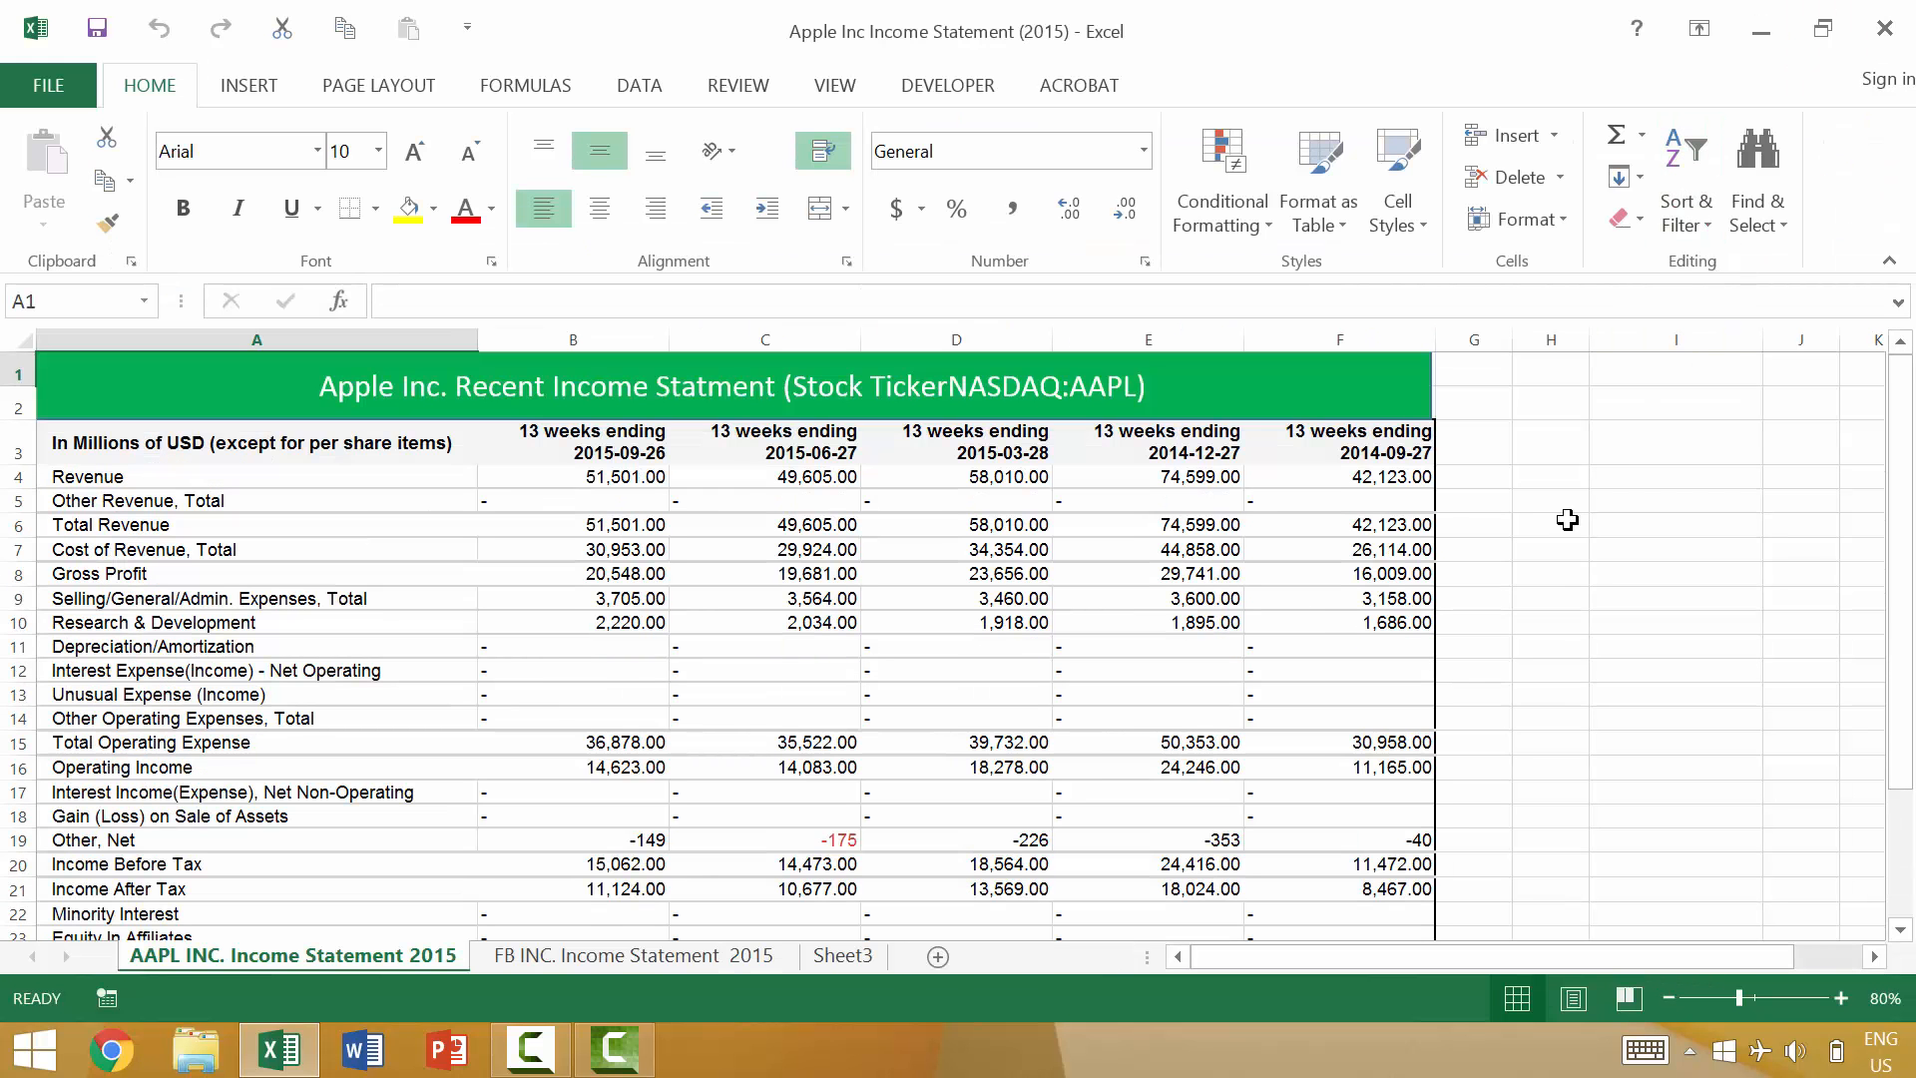
click(1524, 596)
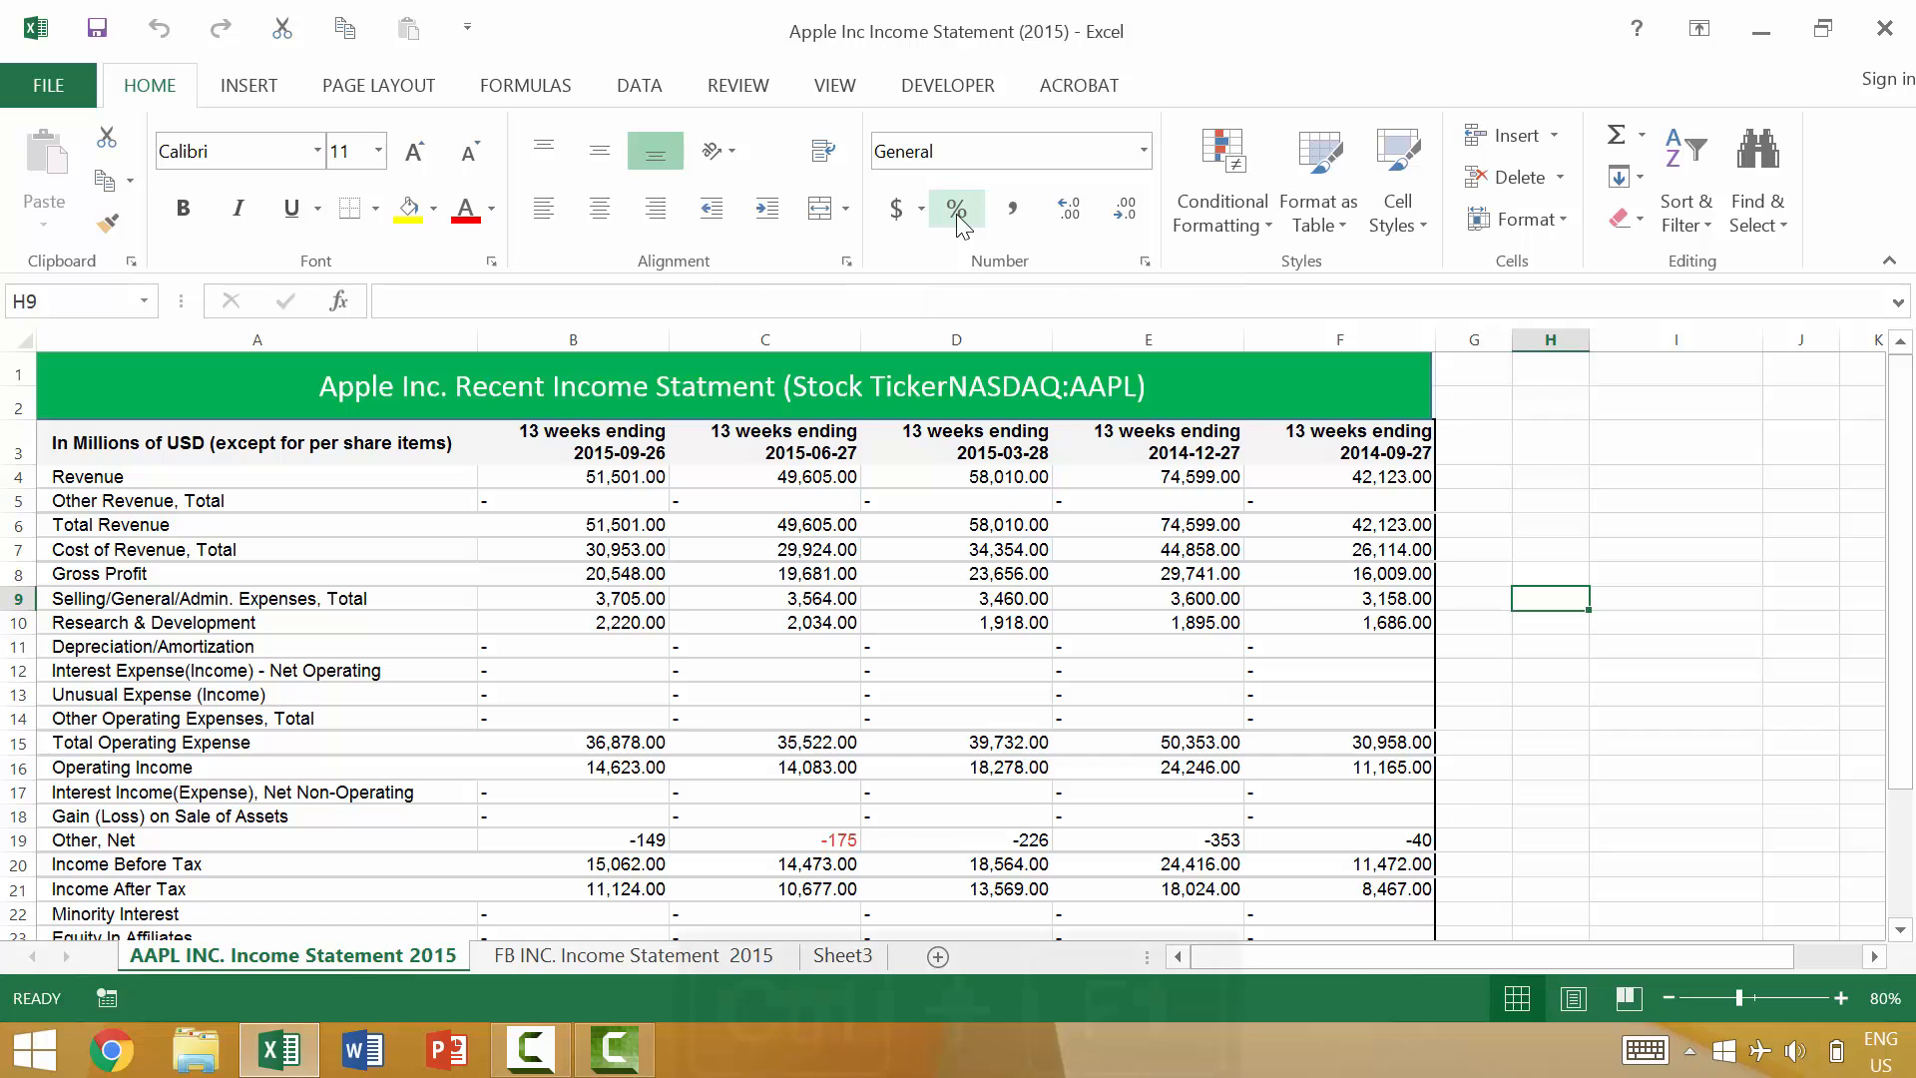
Step: Collapse and expand the ribbon repeatedly, ending with its commands fully expanded
key(ctrl+F1)
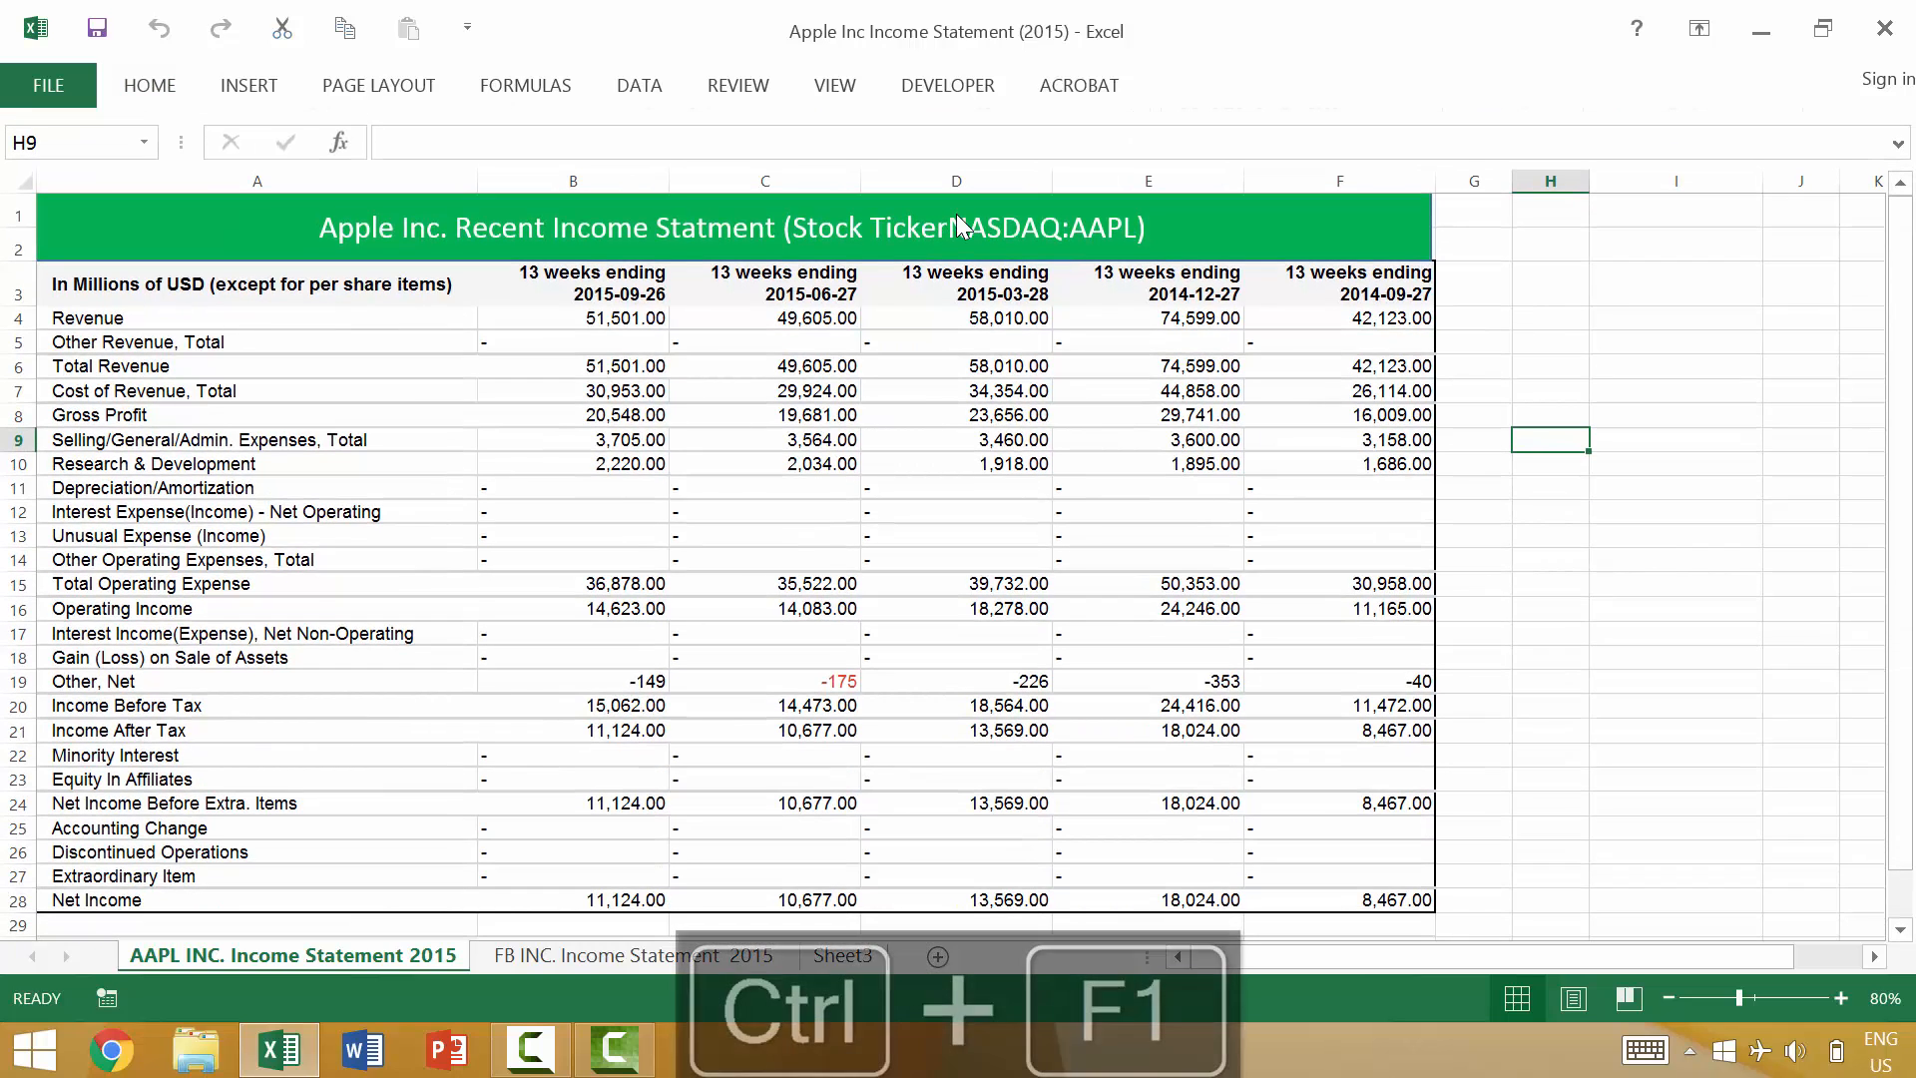
key(ctrl+F1)
key(ctrl+F1)
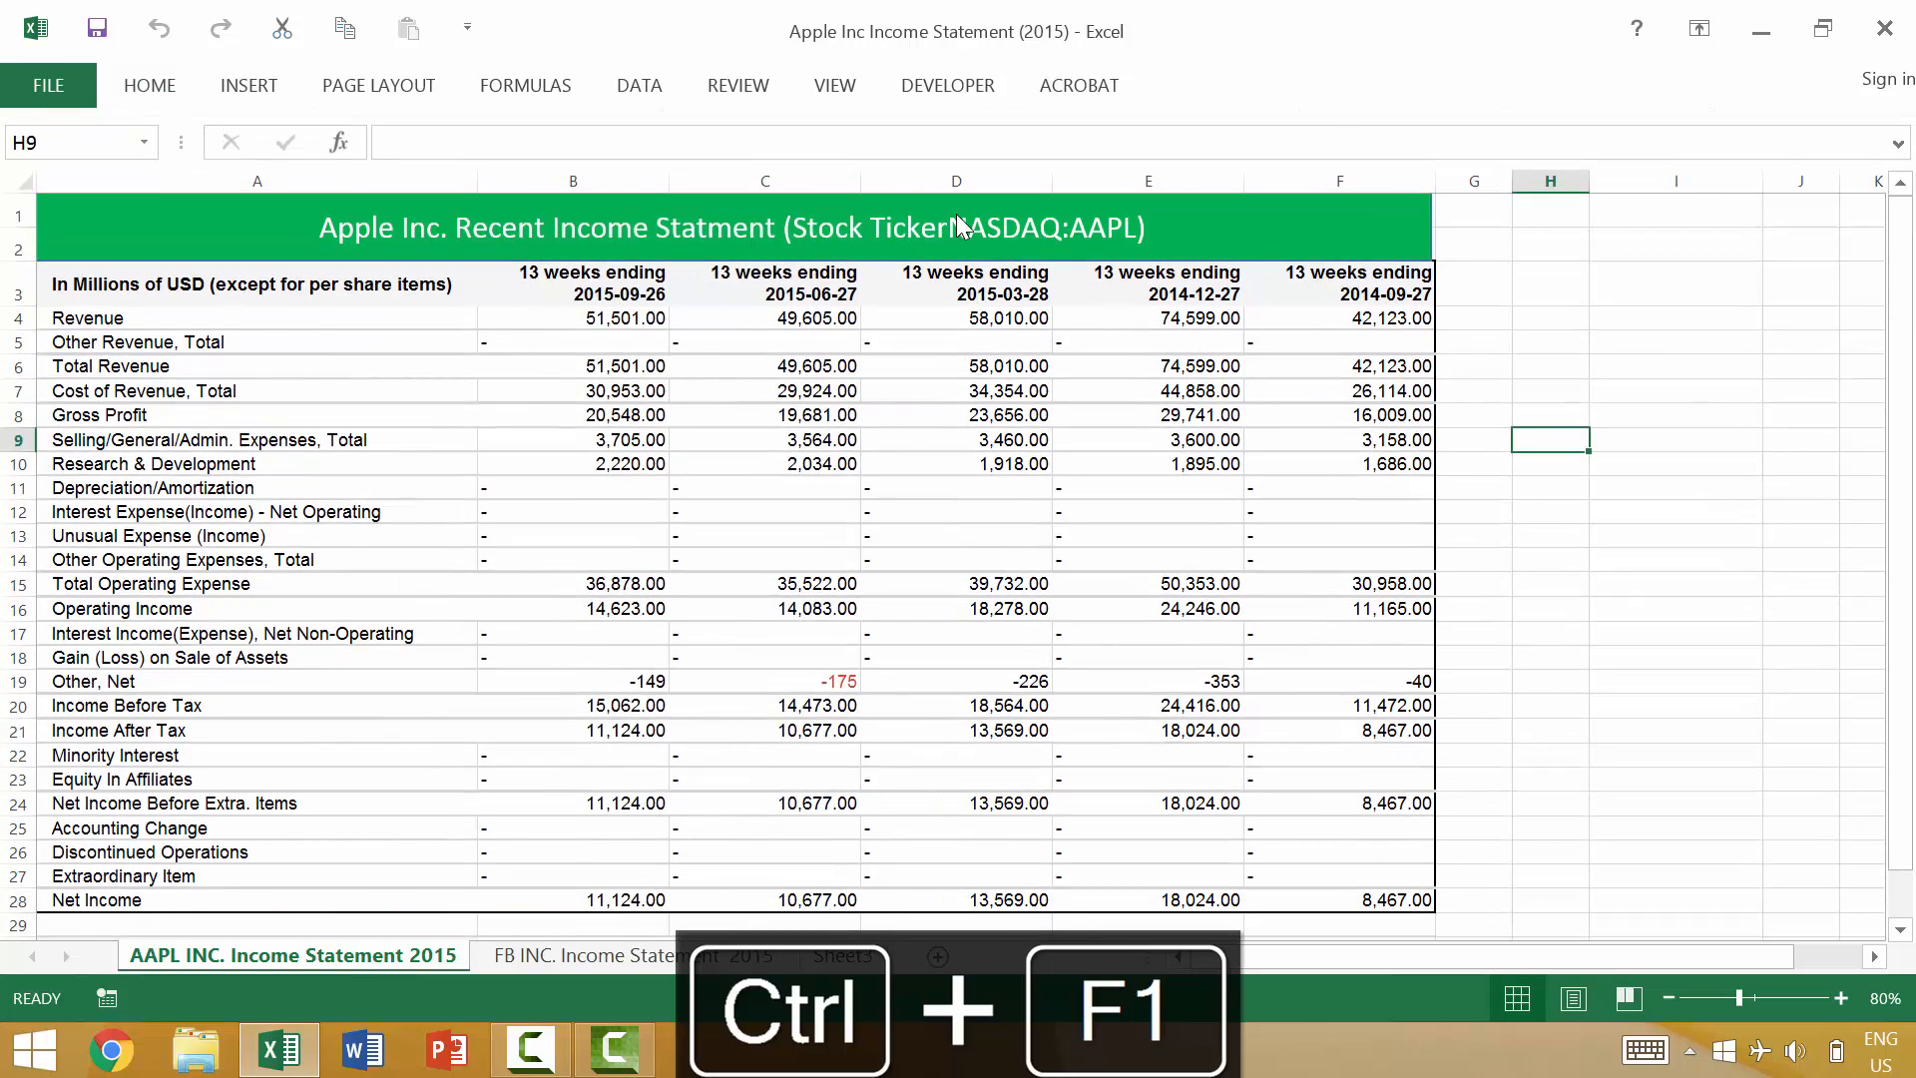
key(ctrl+F1)
key(ctrl+F1)
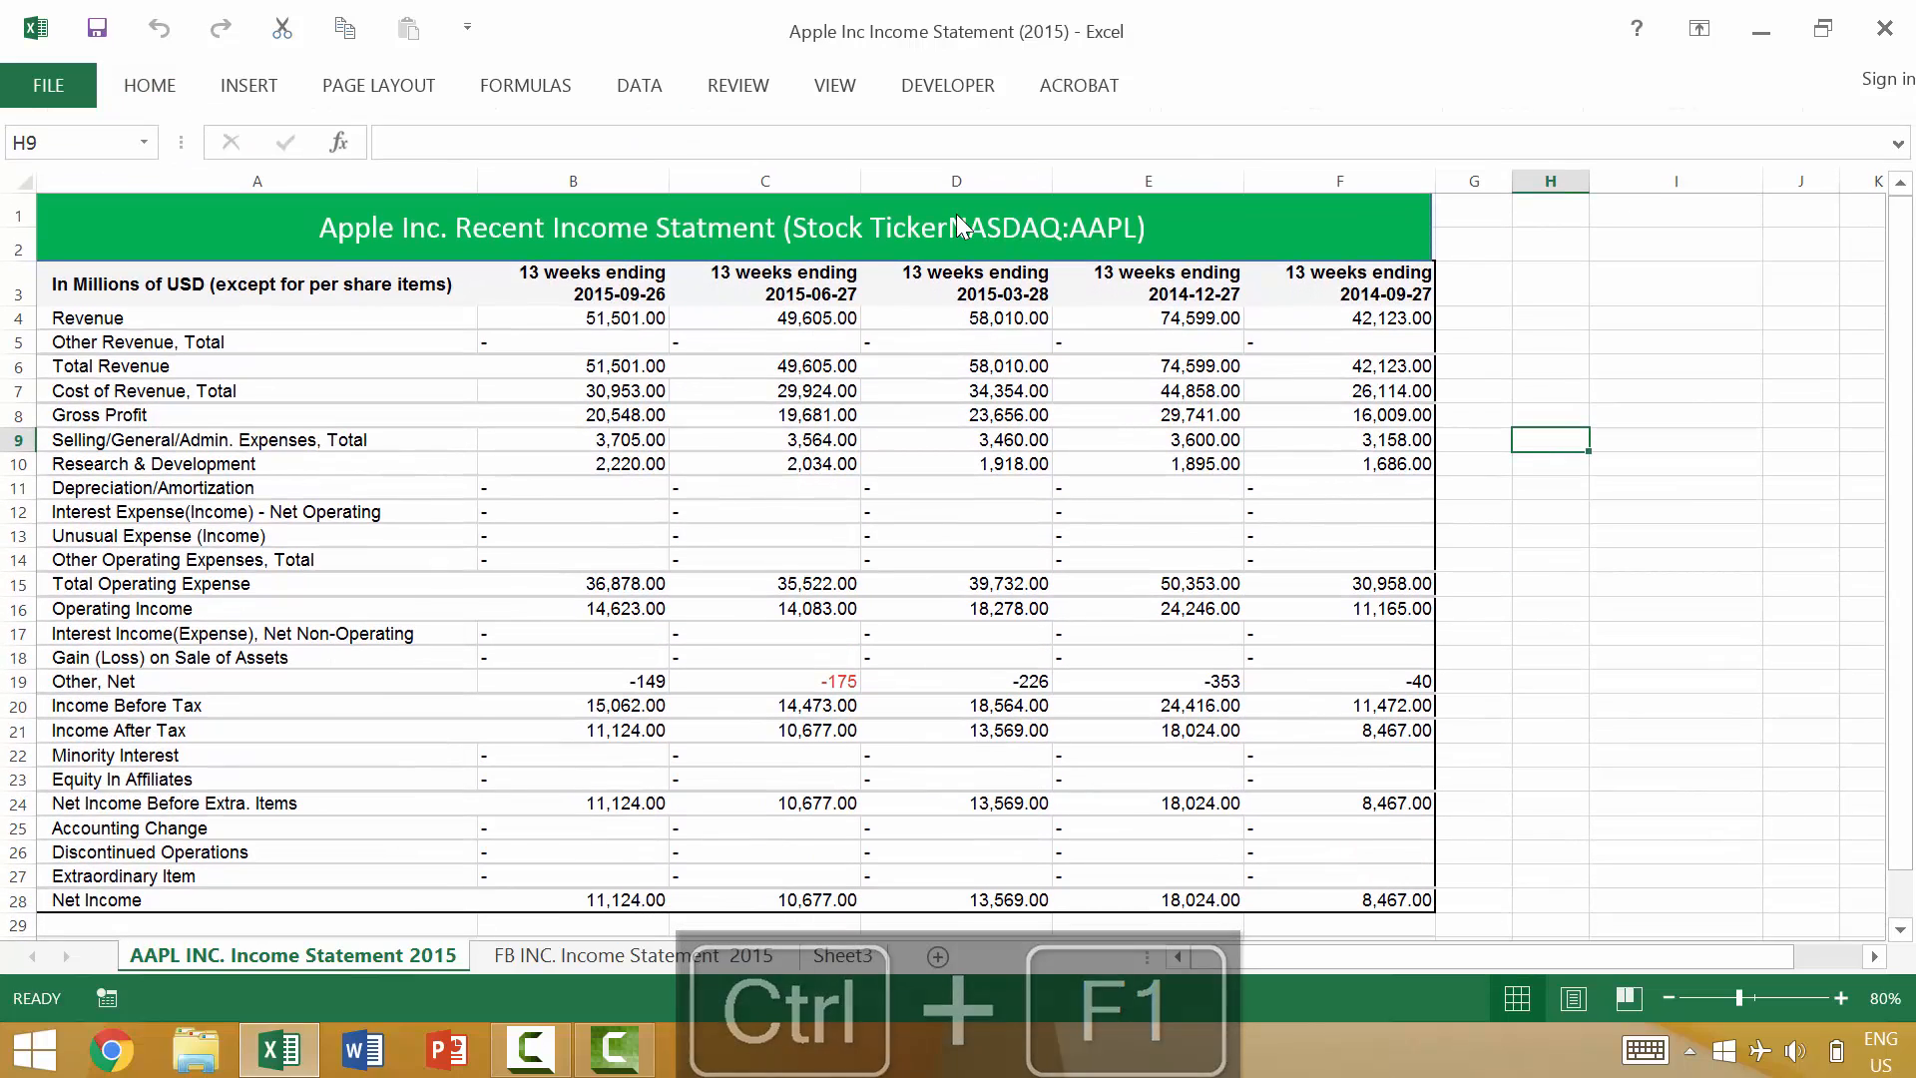
key(ctrl+F1)
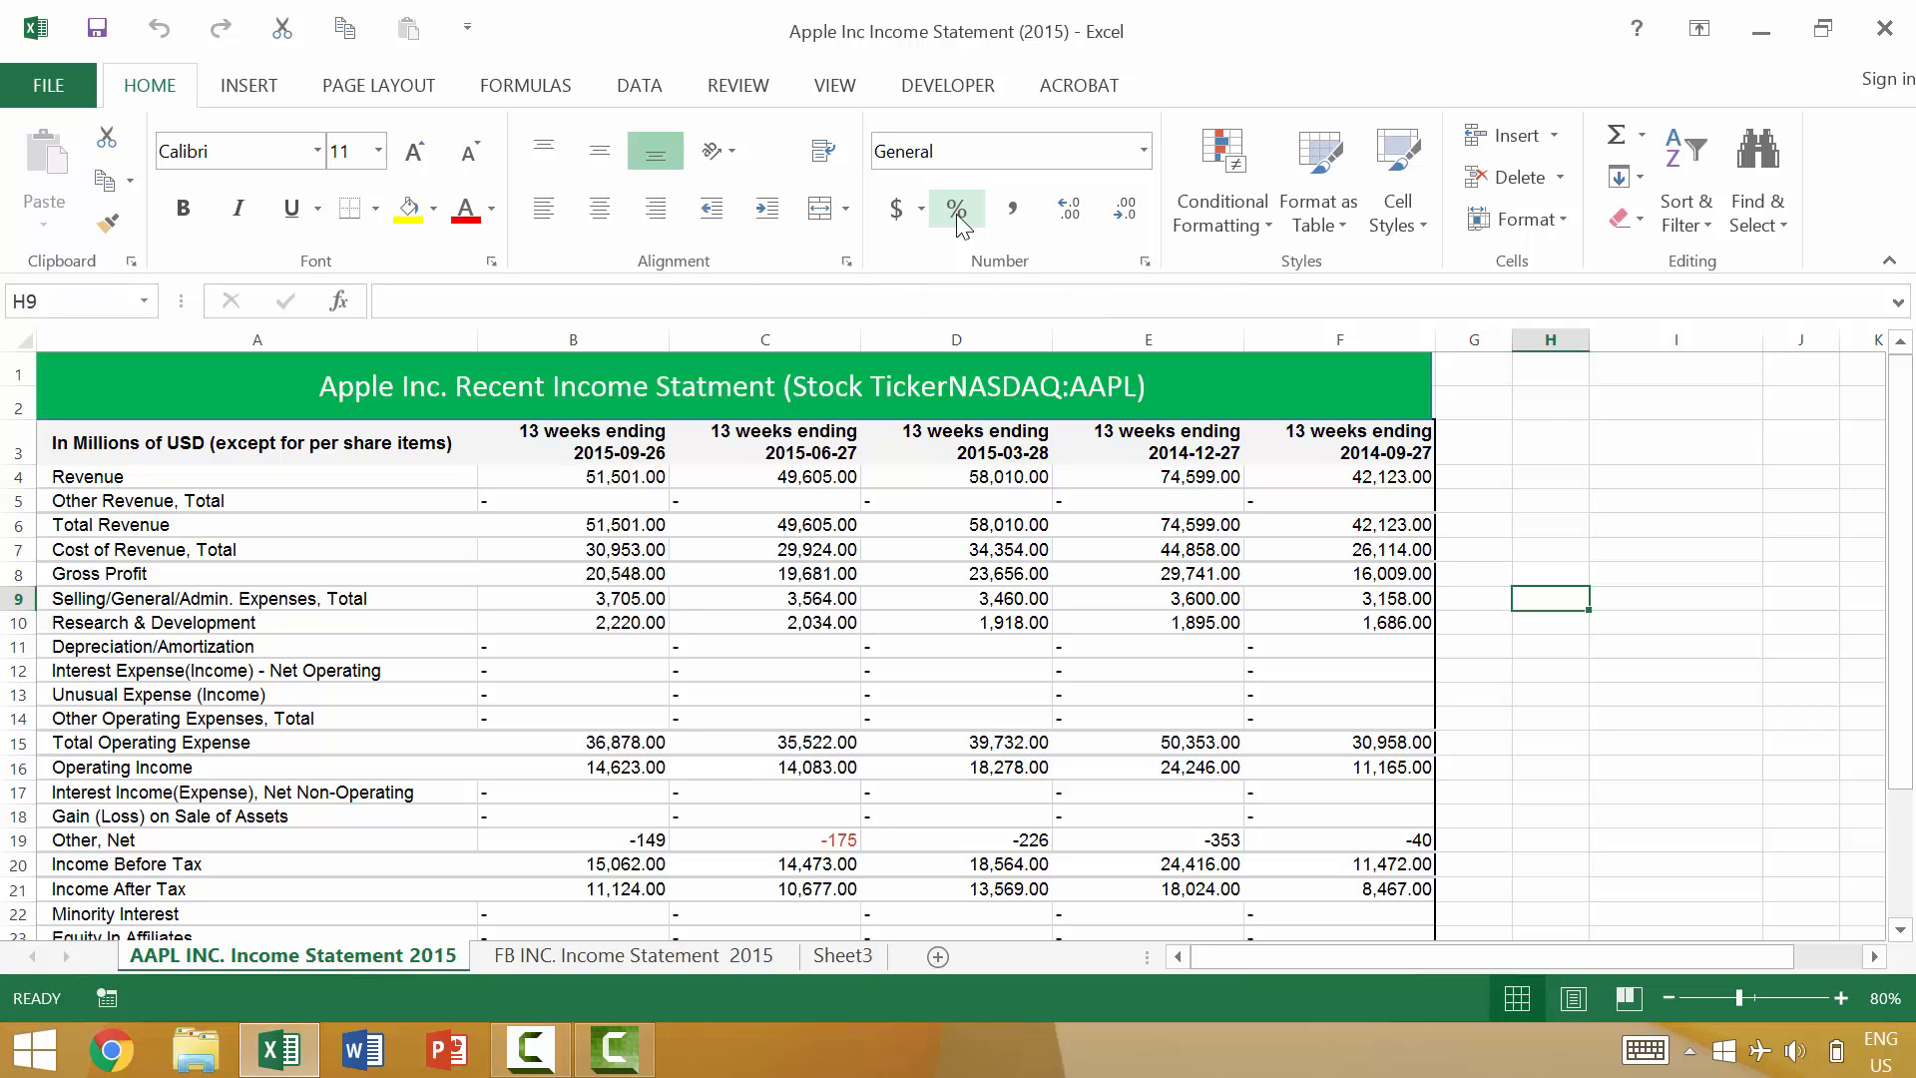
Step: Switch to the full-screen view with the ribbon hidden, briefly reveal the commands, and restore the normal view
key(ctrl+shift+F1)
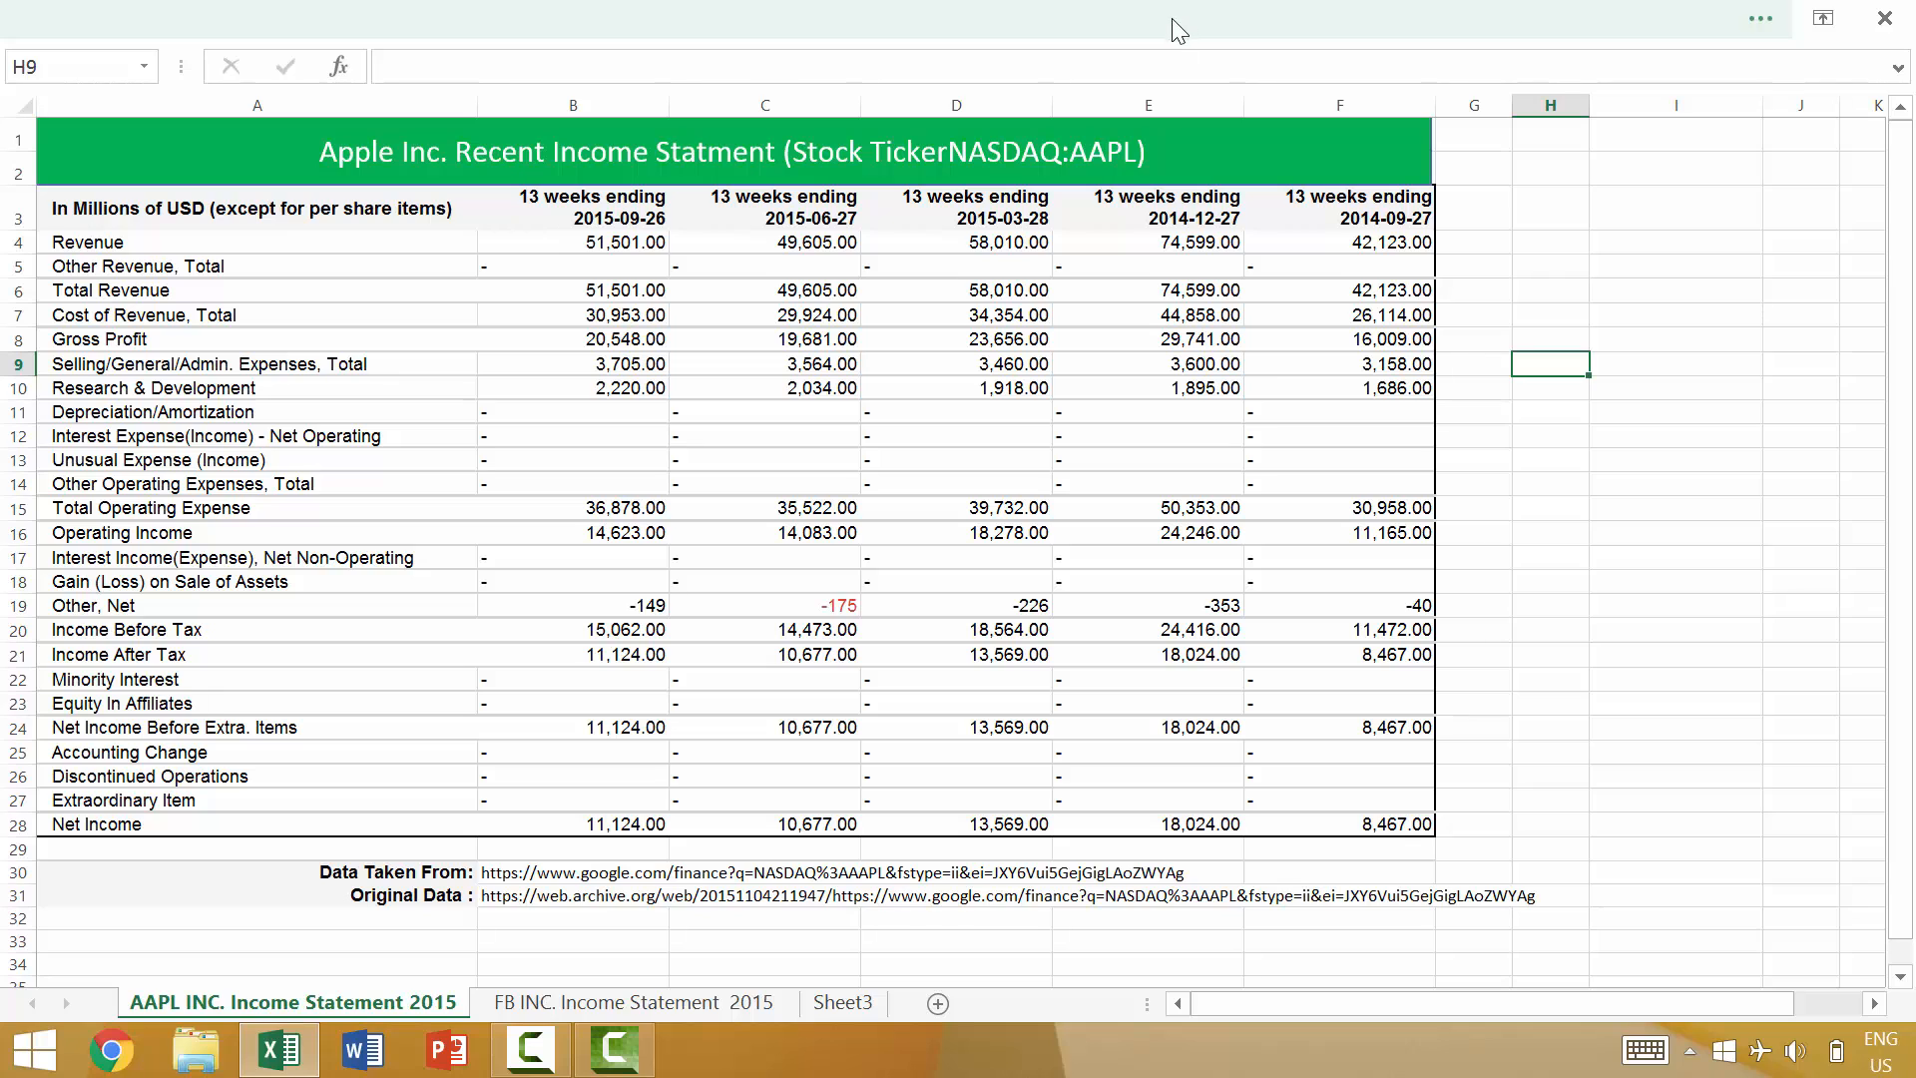
click(1141, 26)
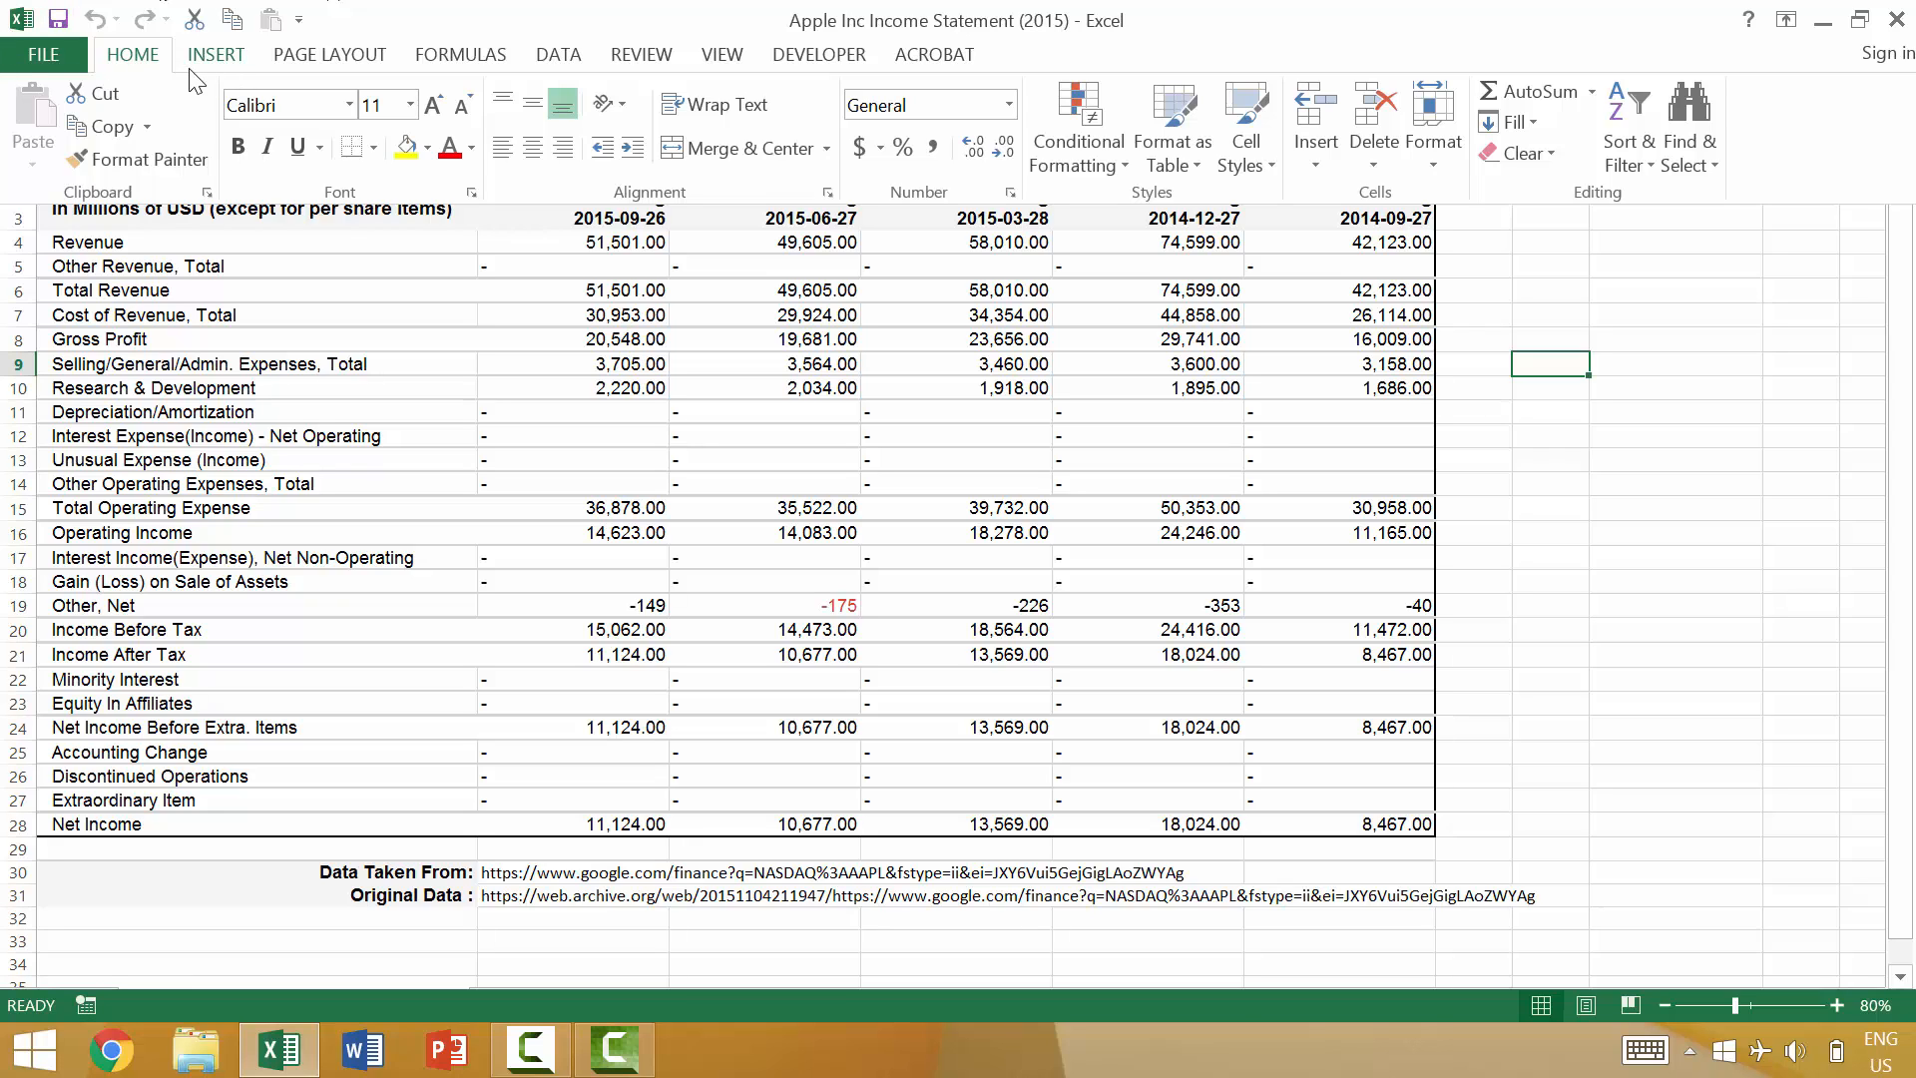
click(1591, 361)
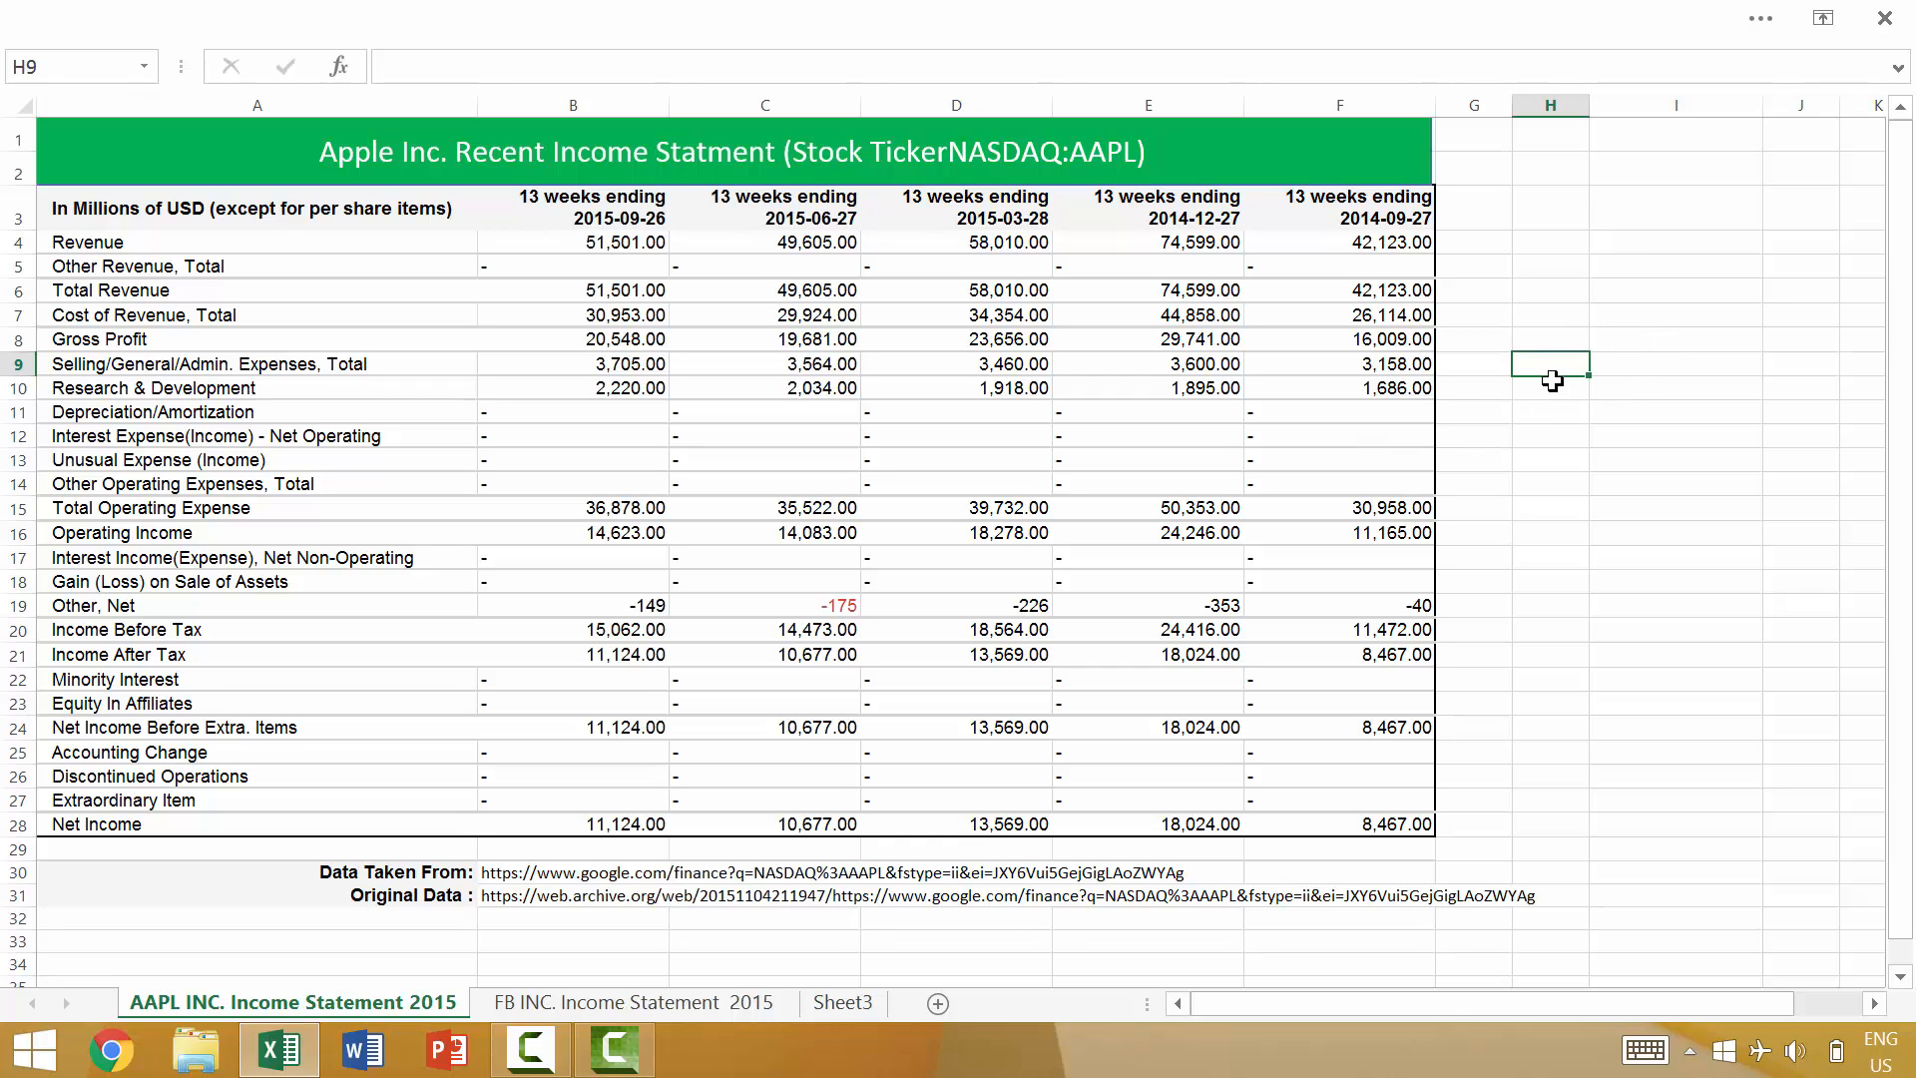
key(ctrl+shift+F1)
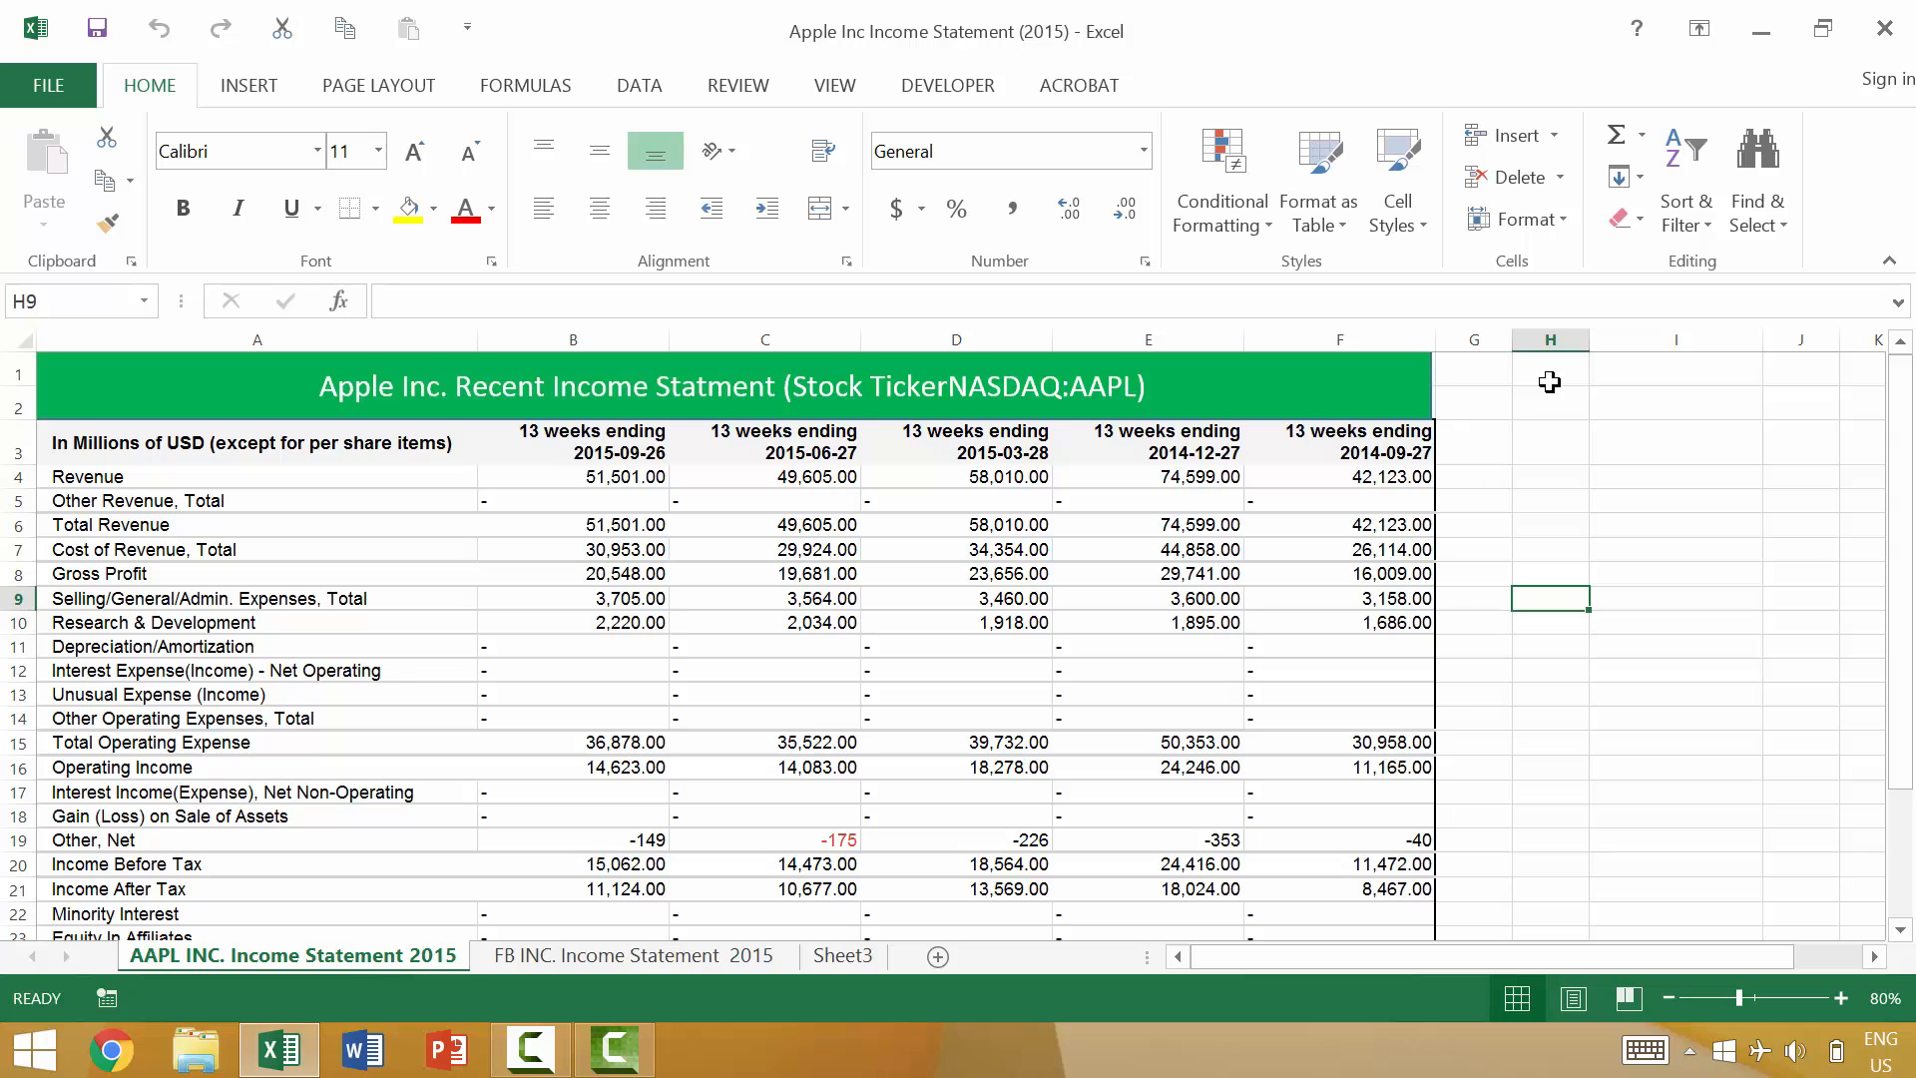
Step: Show the keyboard access hints on the ribbon, dismiss them by selecting cell I4, and show them again
key(alt)
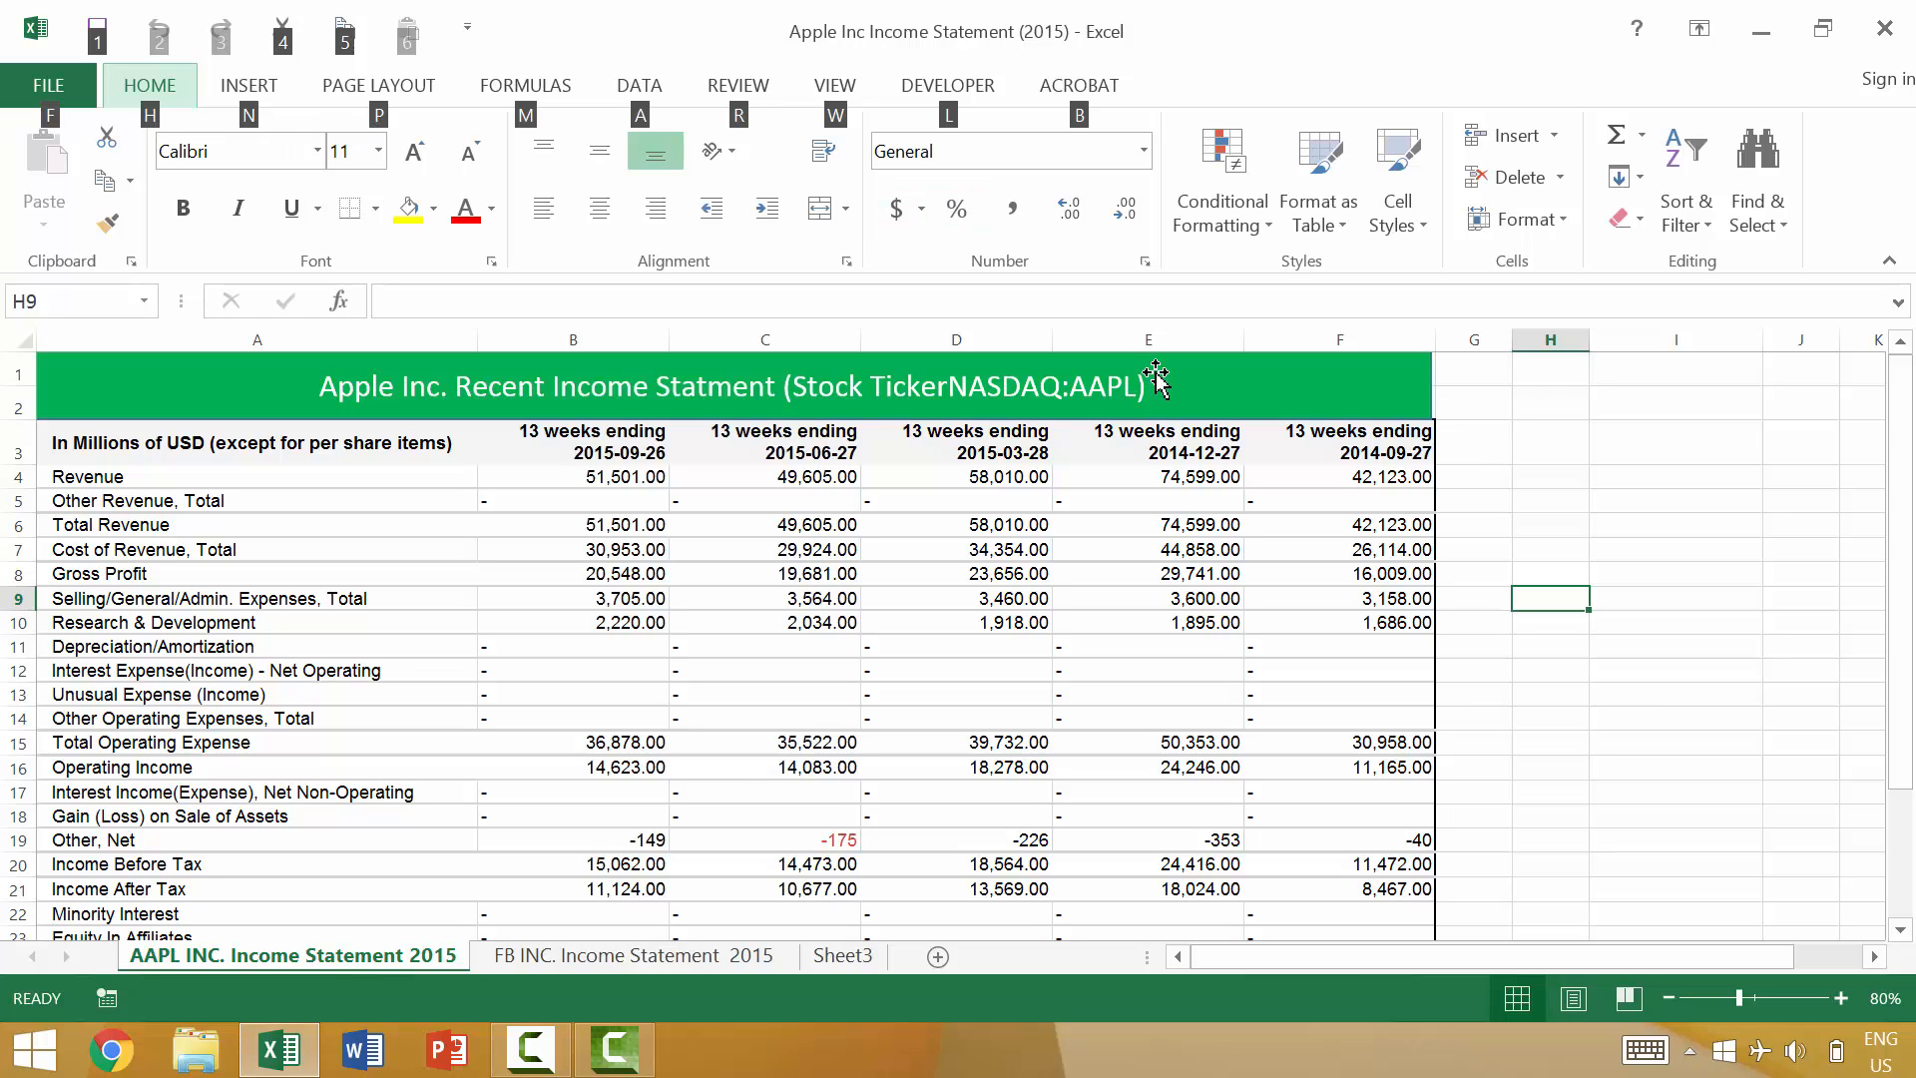
click(1599, 471)
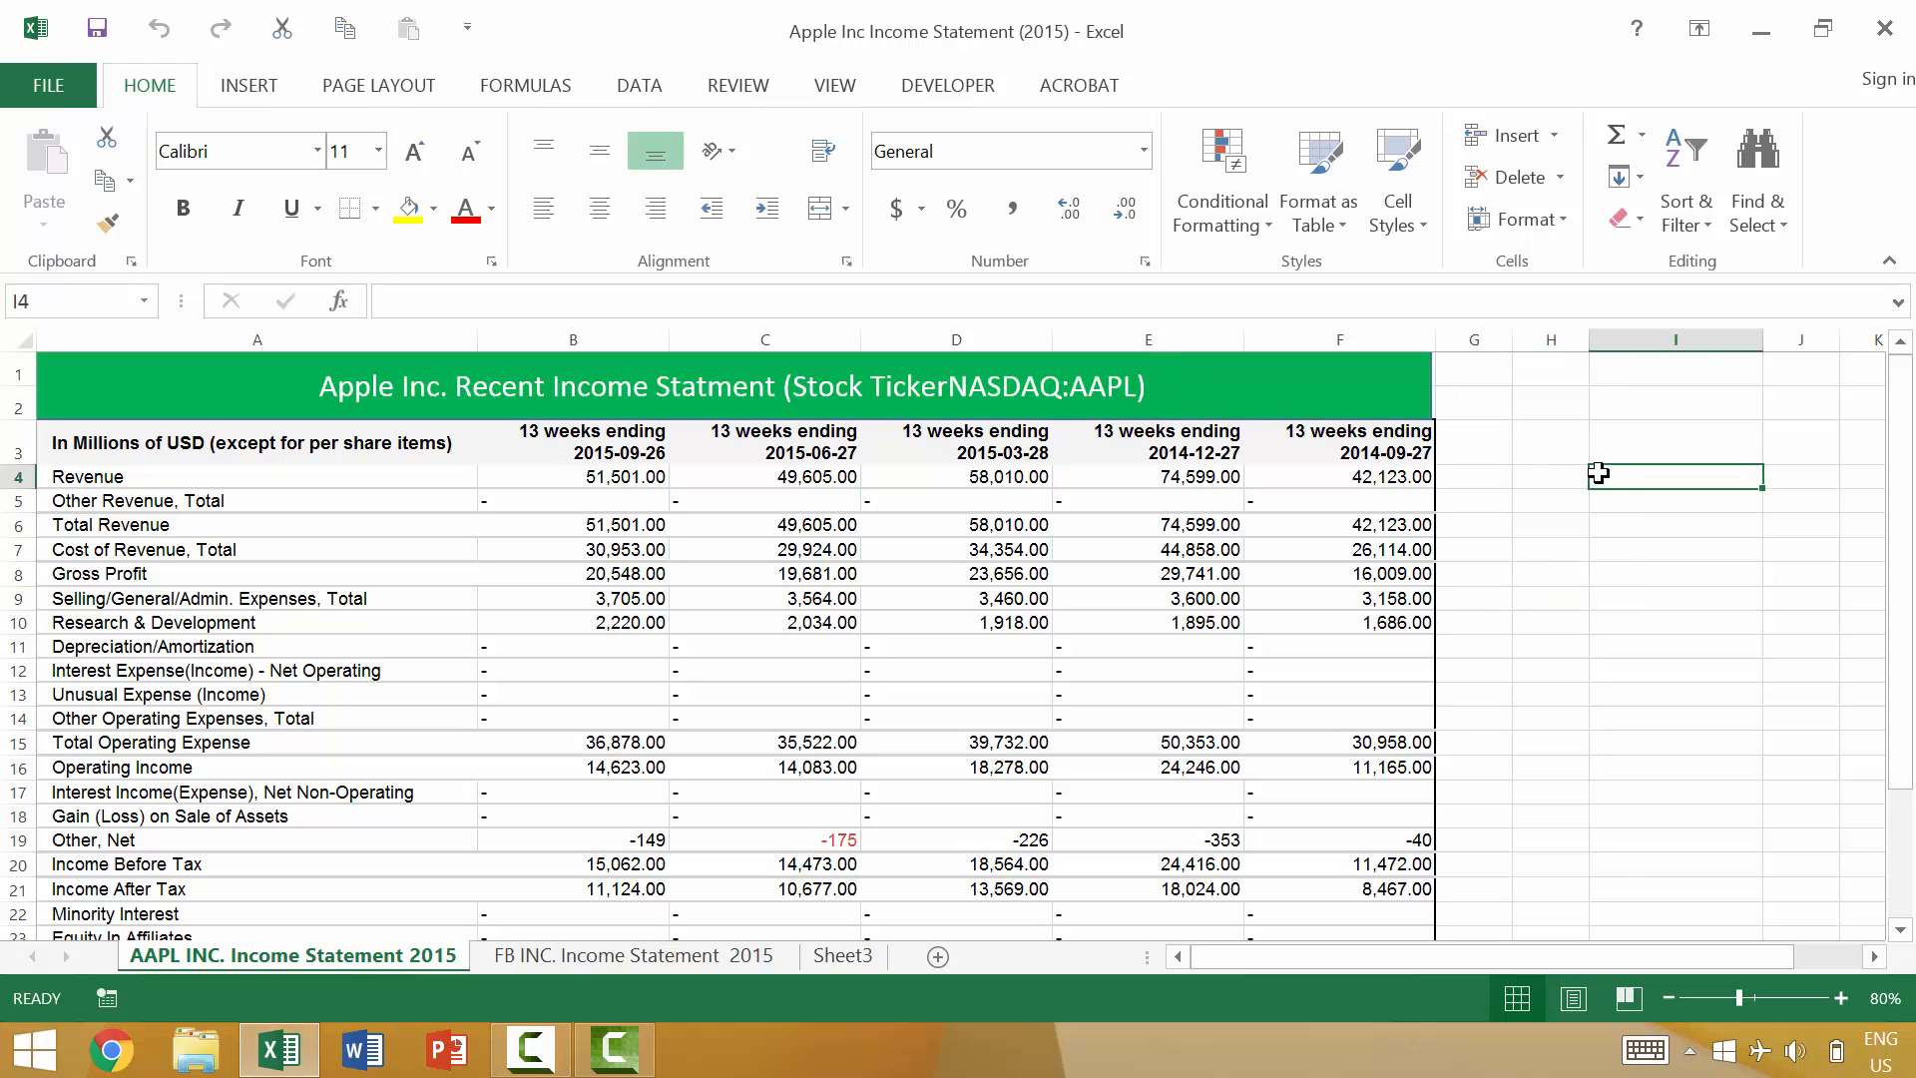
key(alt)
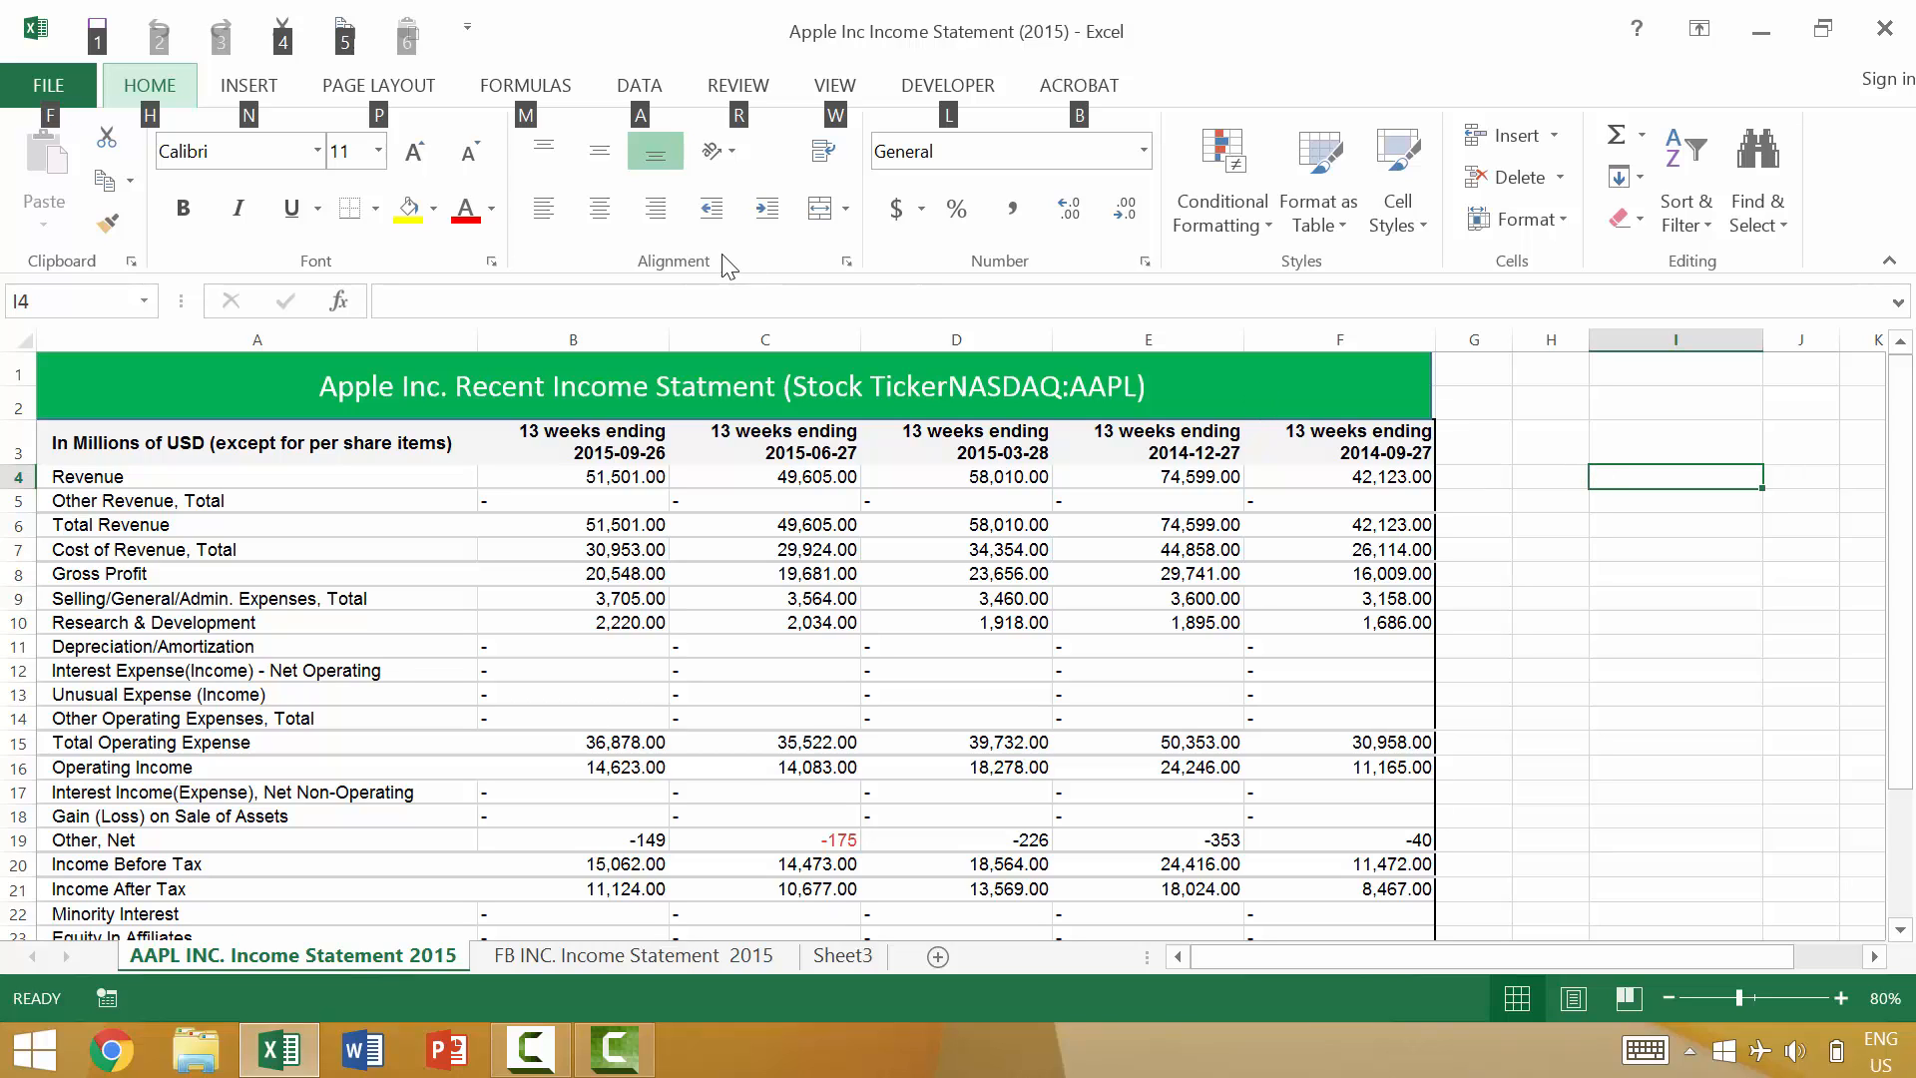
Step: Move the revenue value from cell F4 to H4 by cutting and pasting, and autofit column H
click(1338, 473)
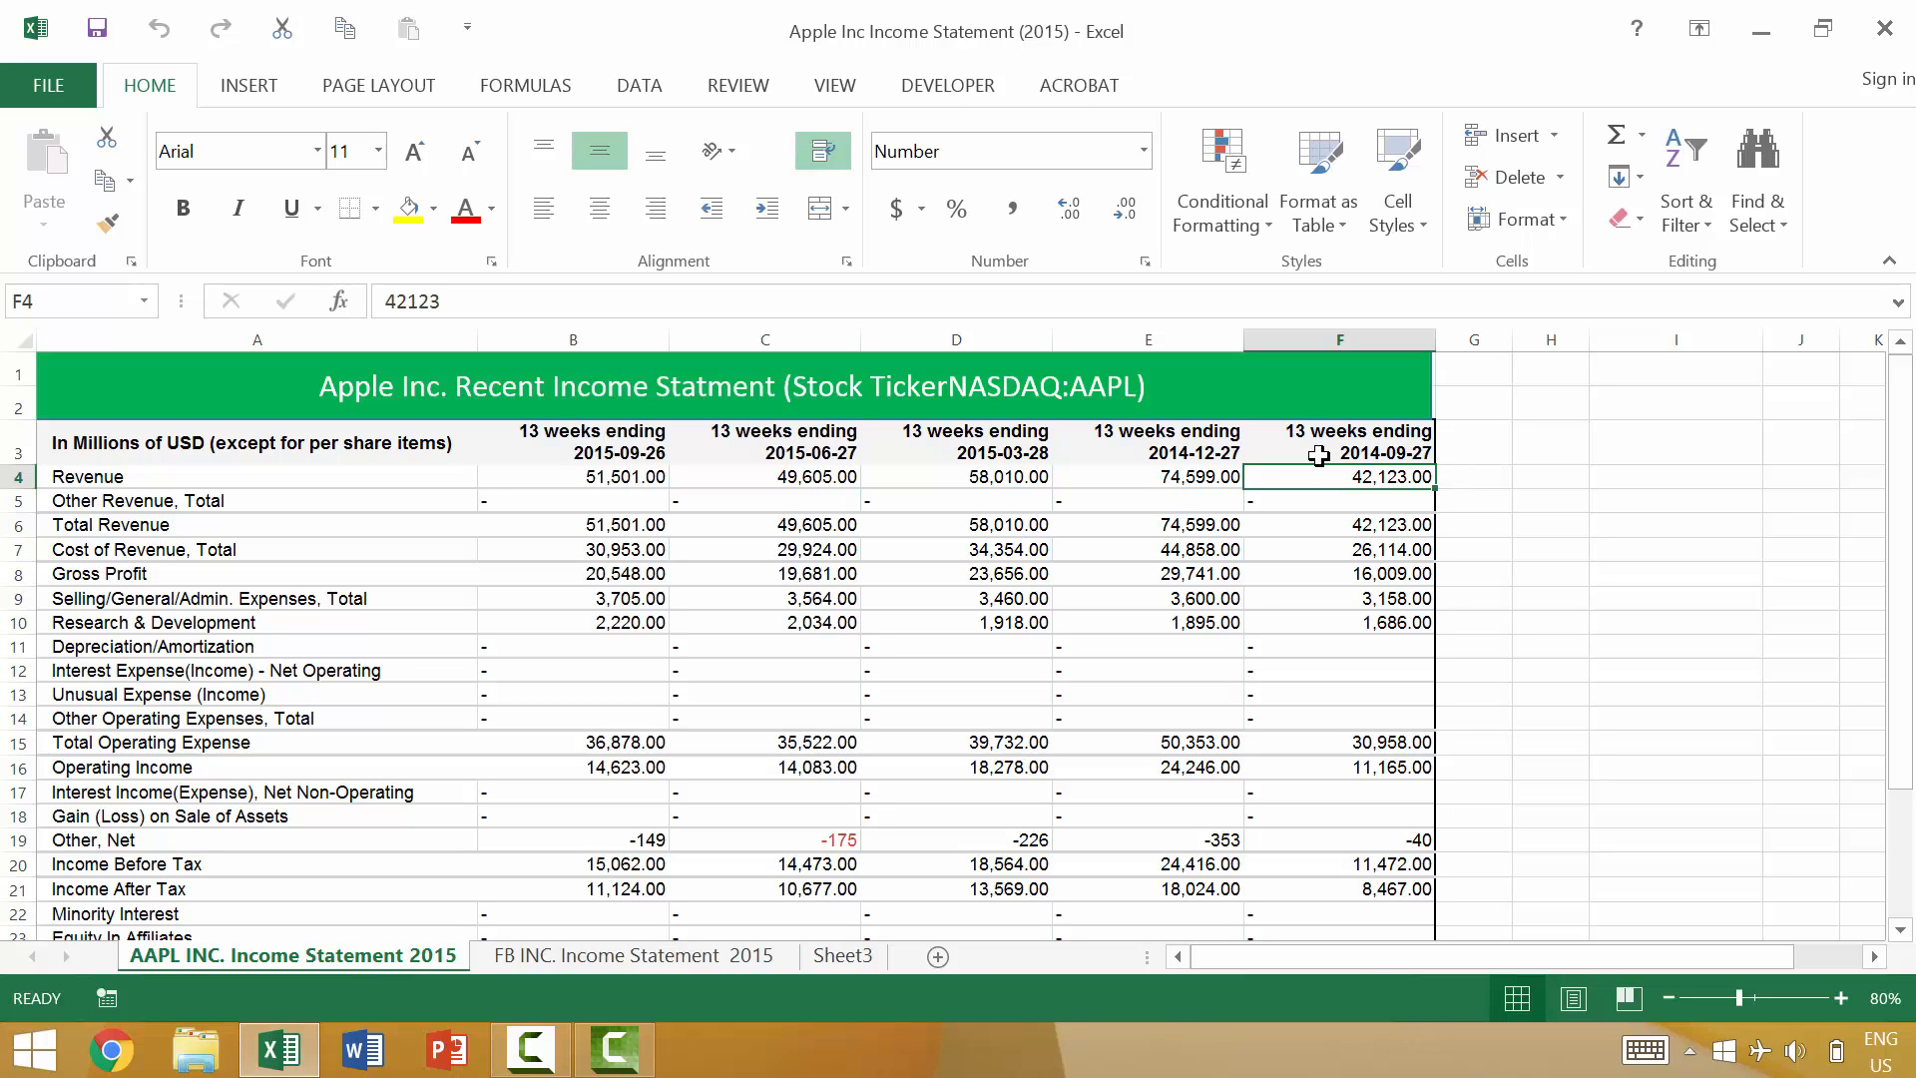
key(alt)
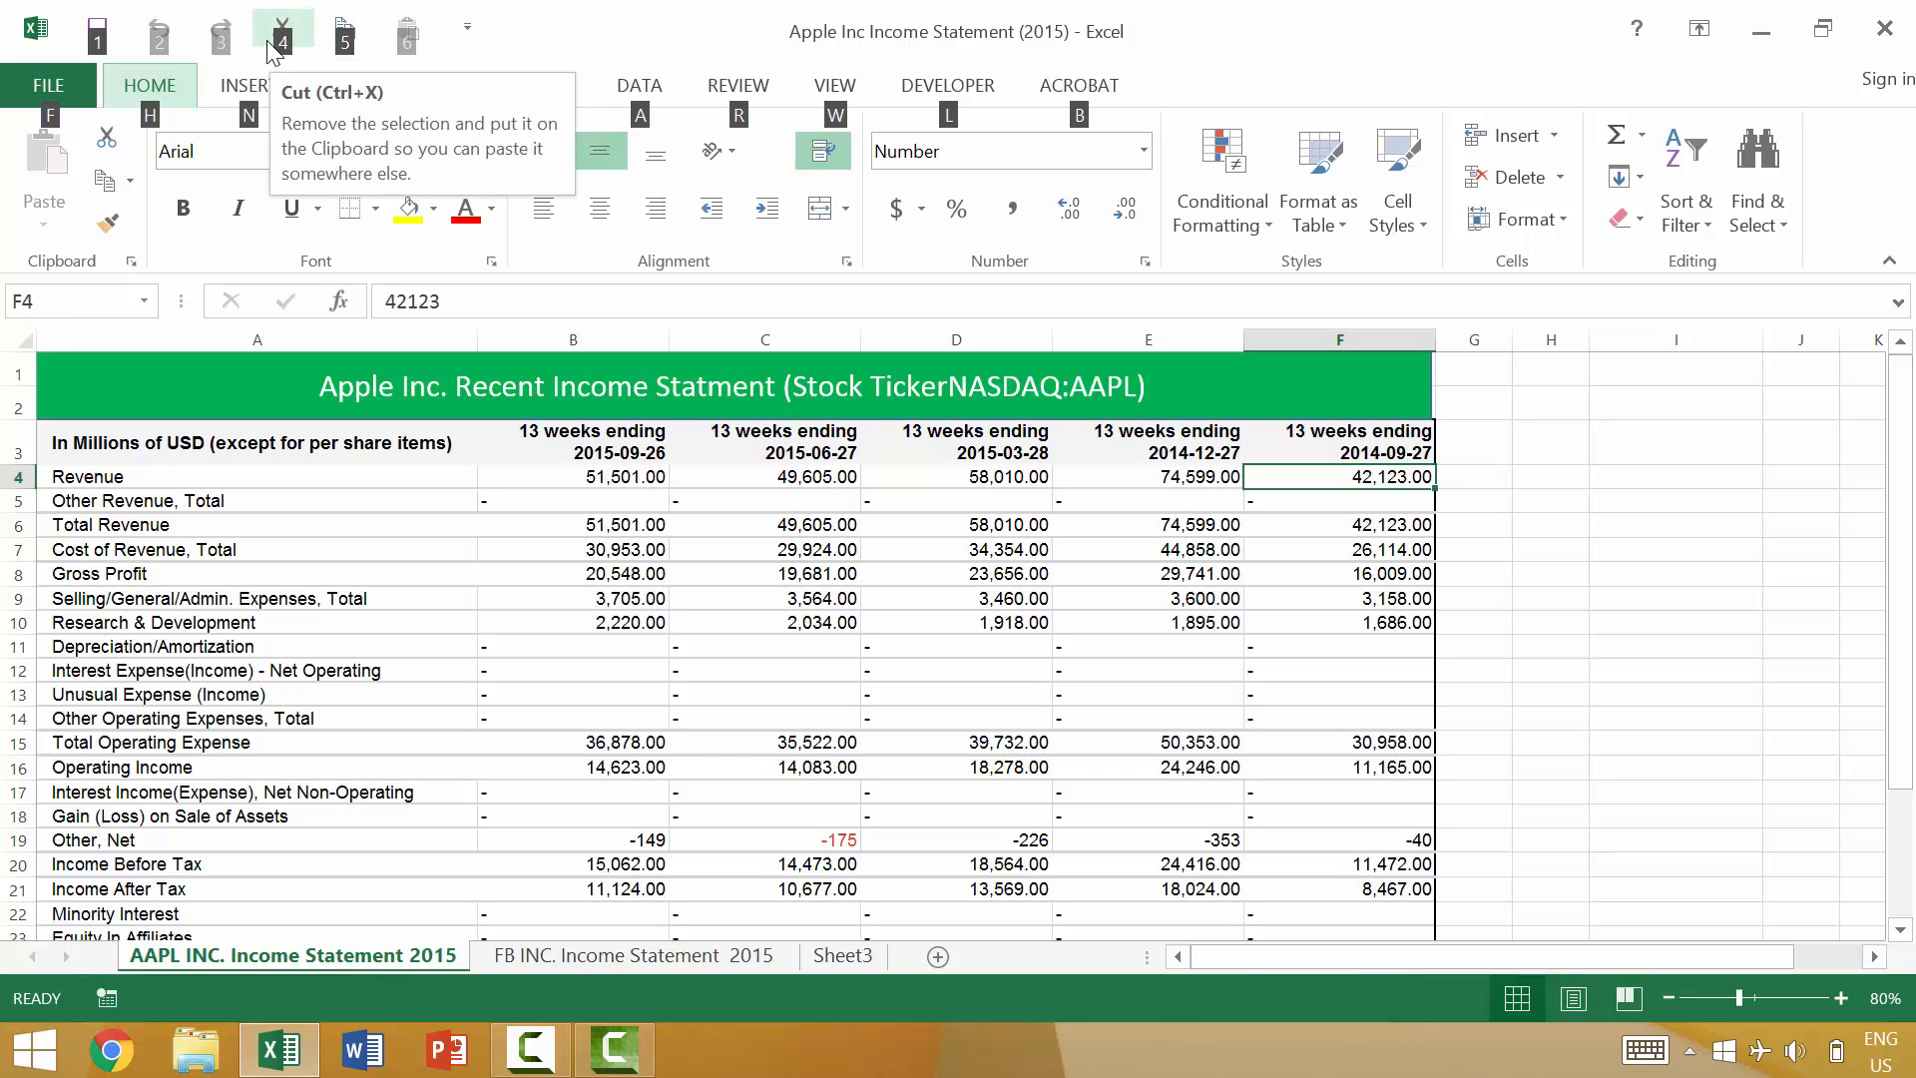
key(4)
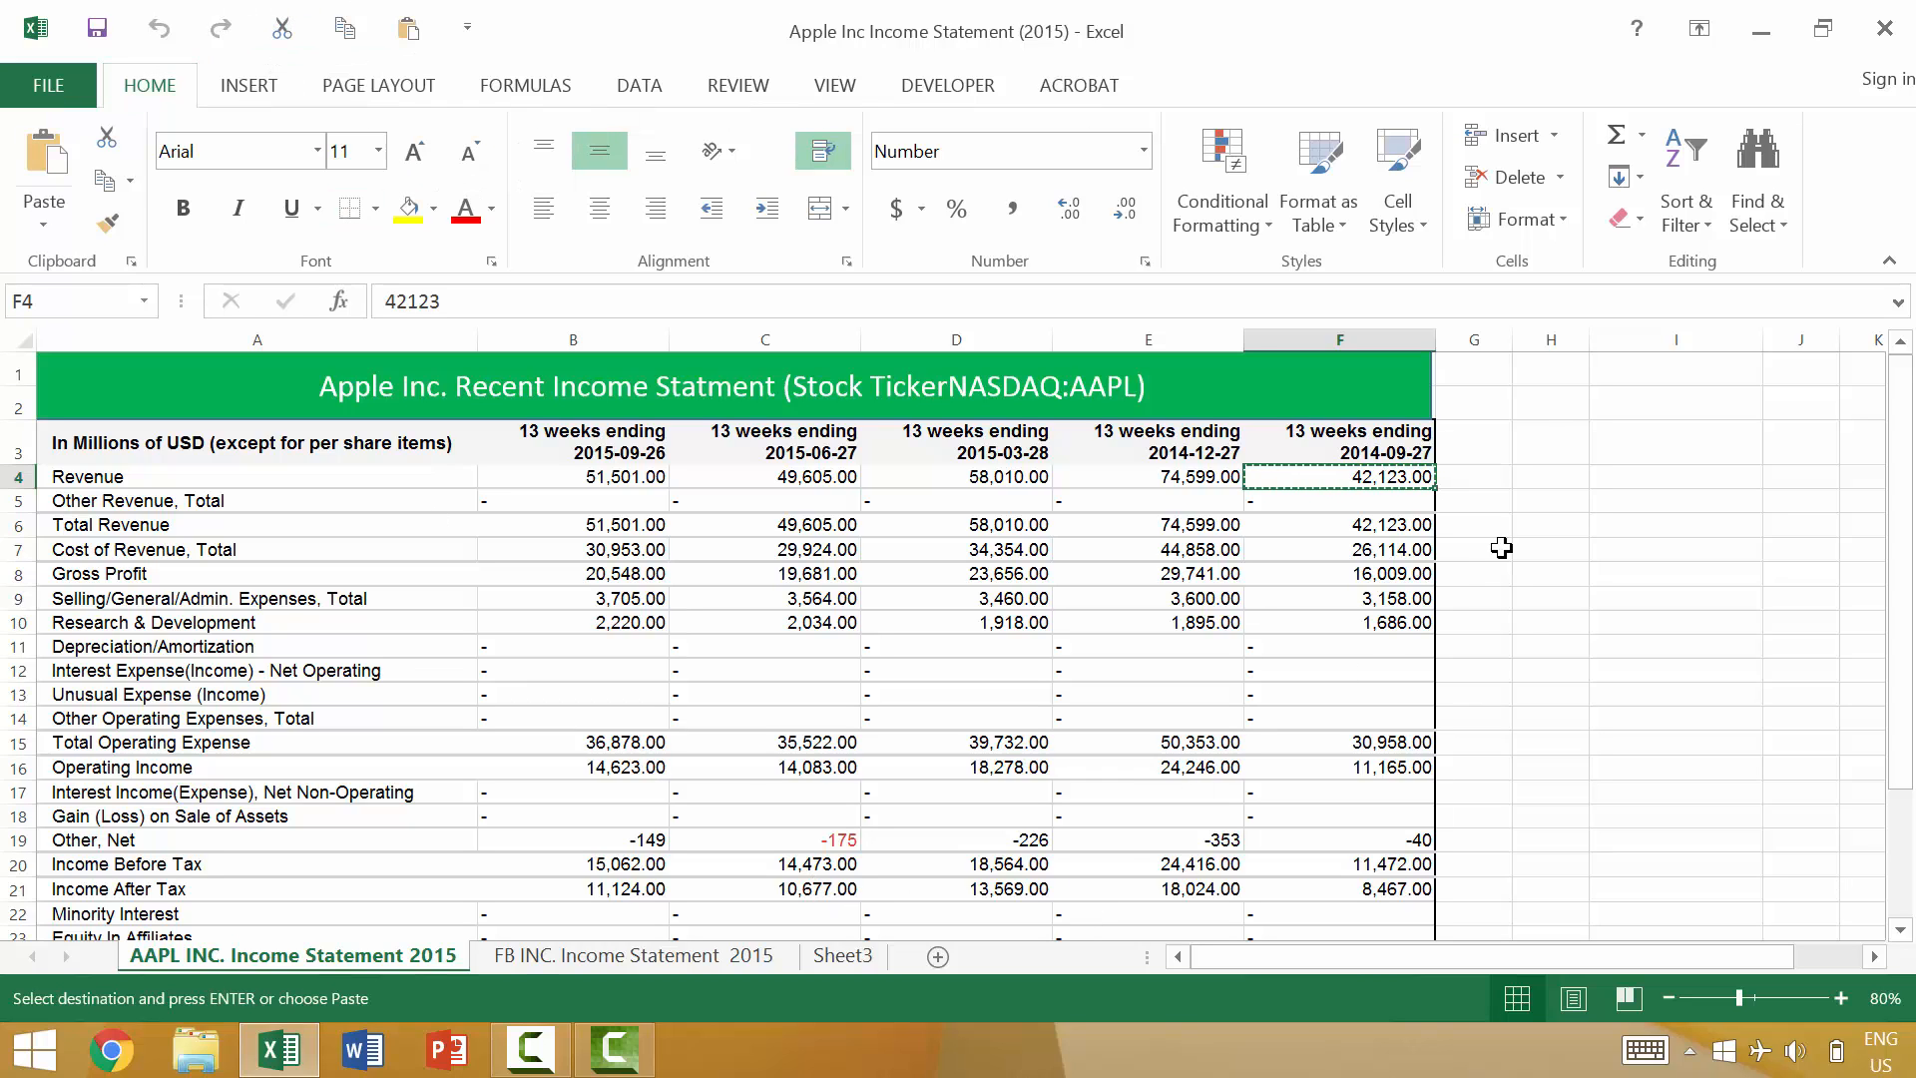
click(1572, 478)
key(alt)
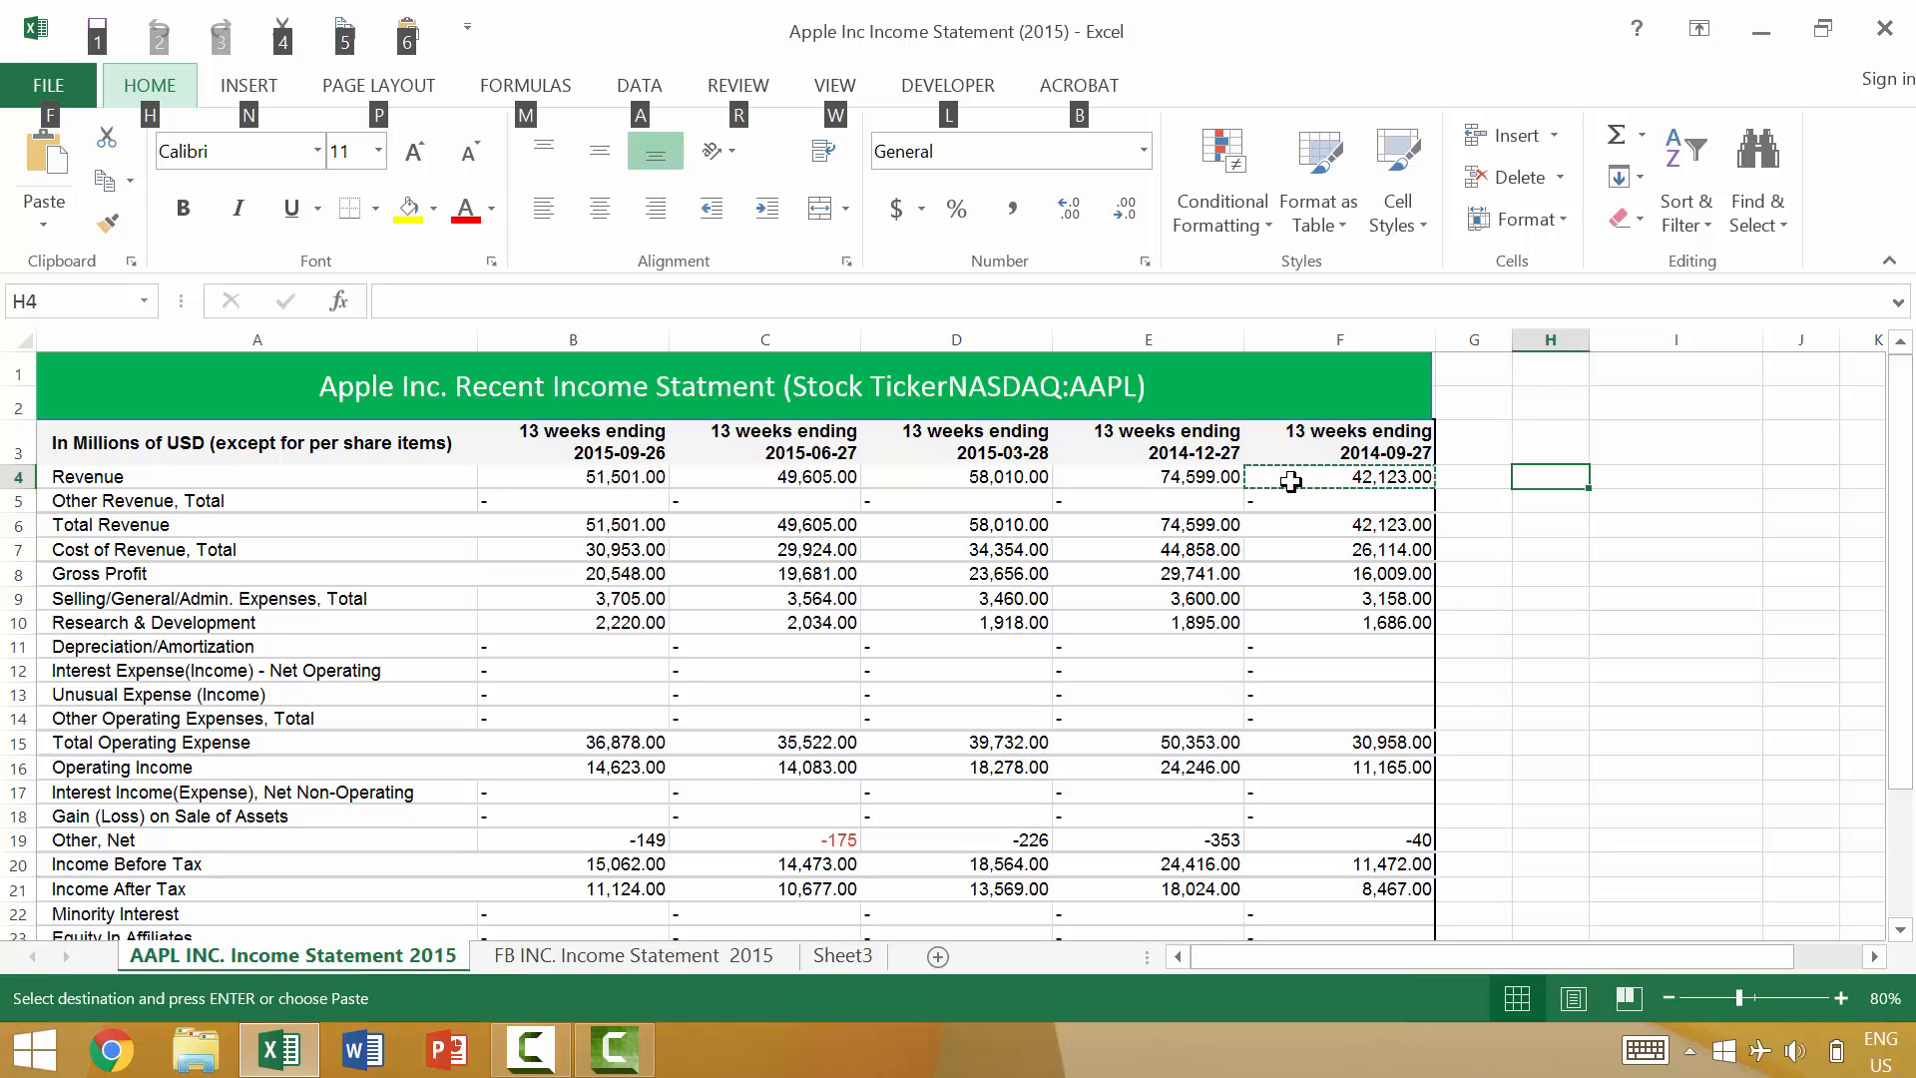
key(ctrl+v)
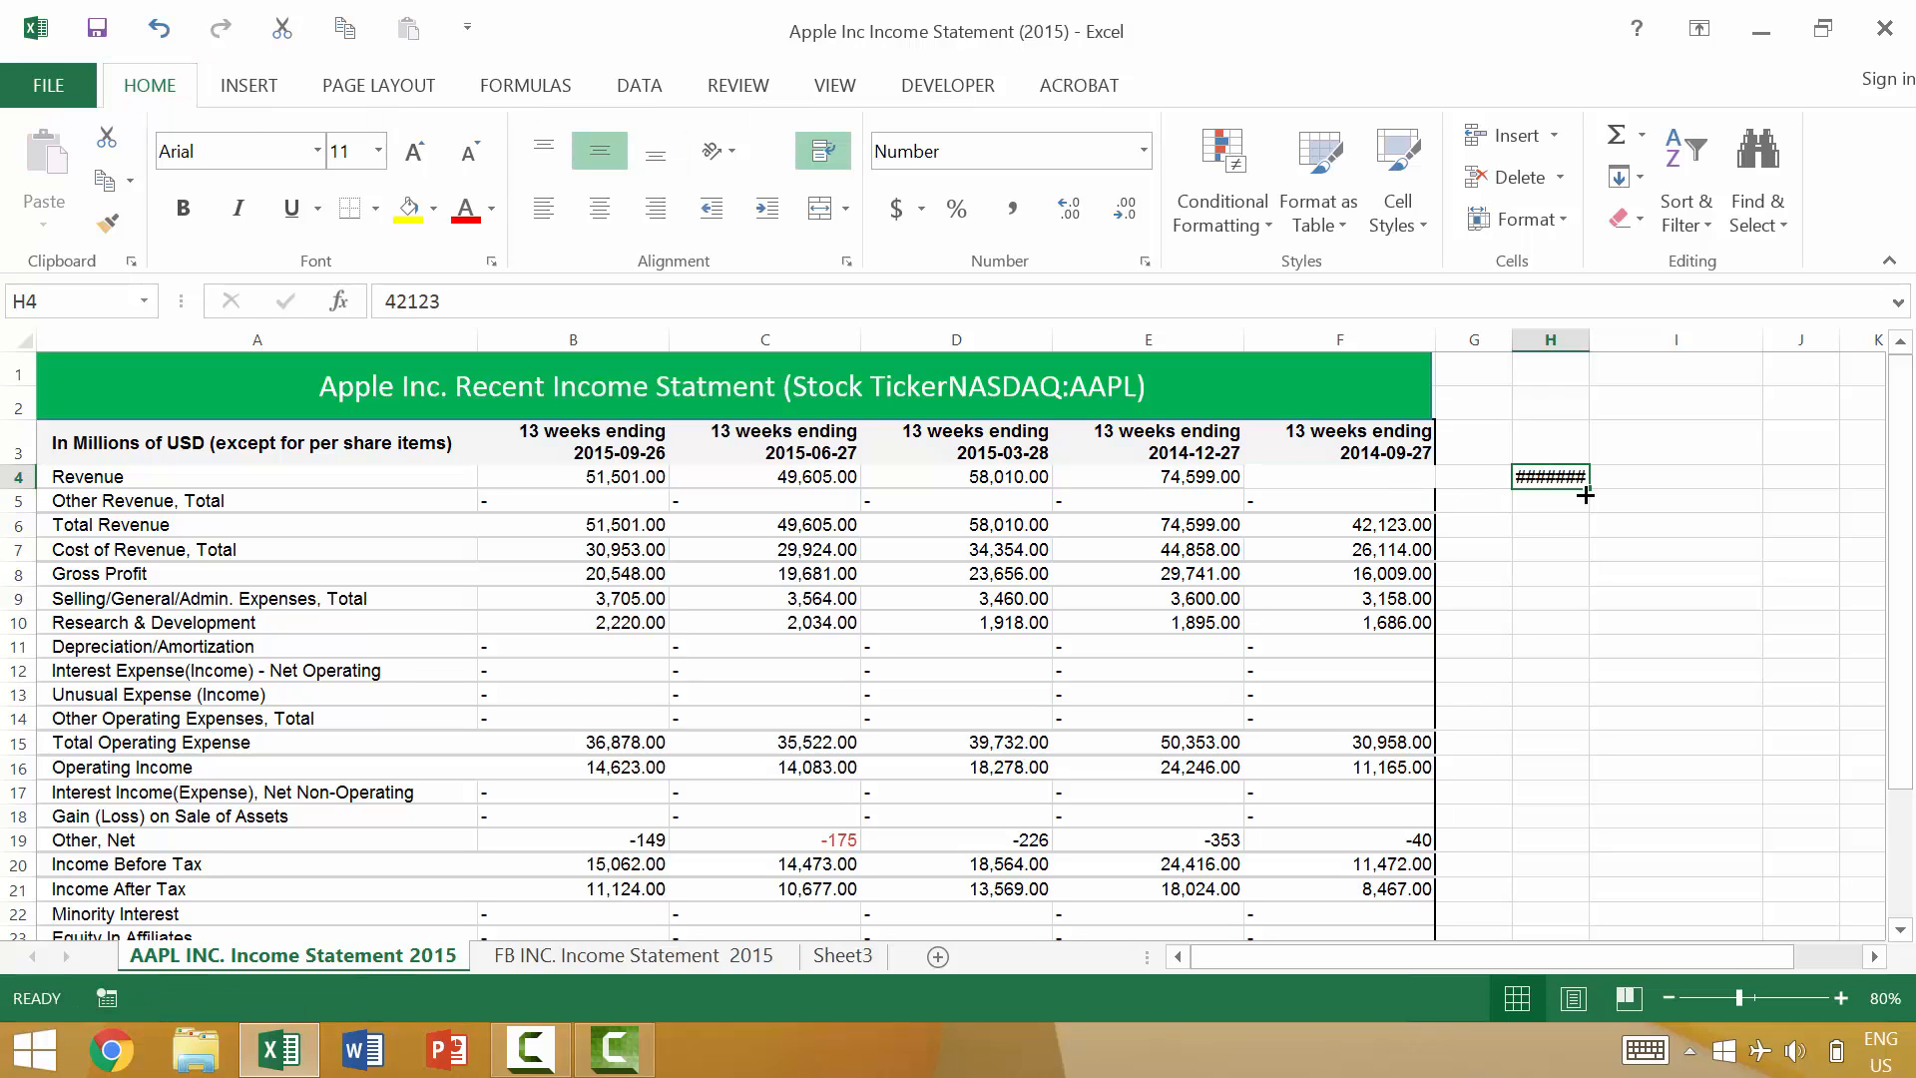
double_click(1587, 338)
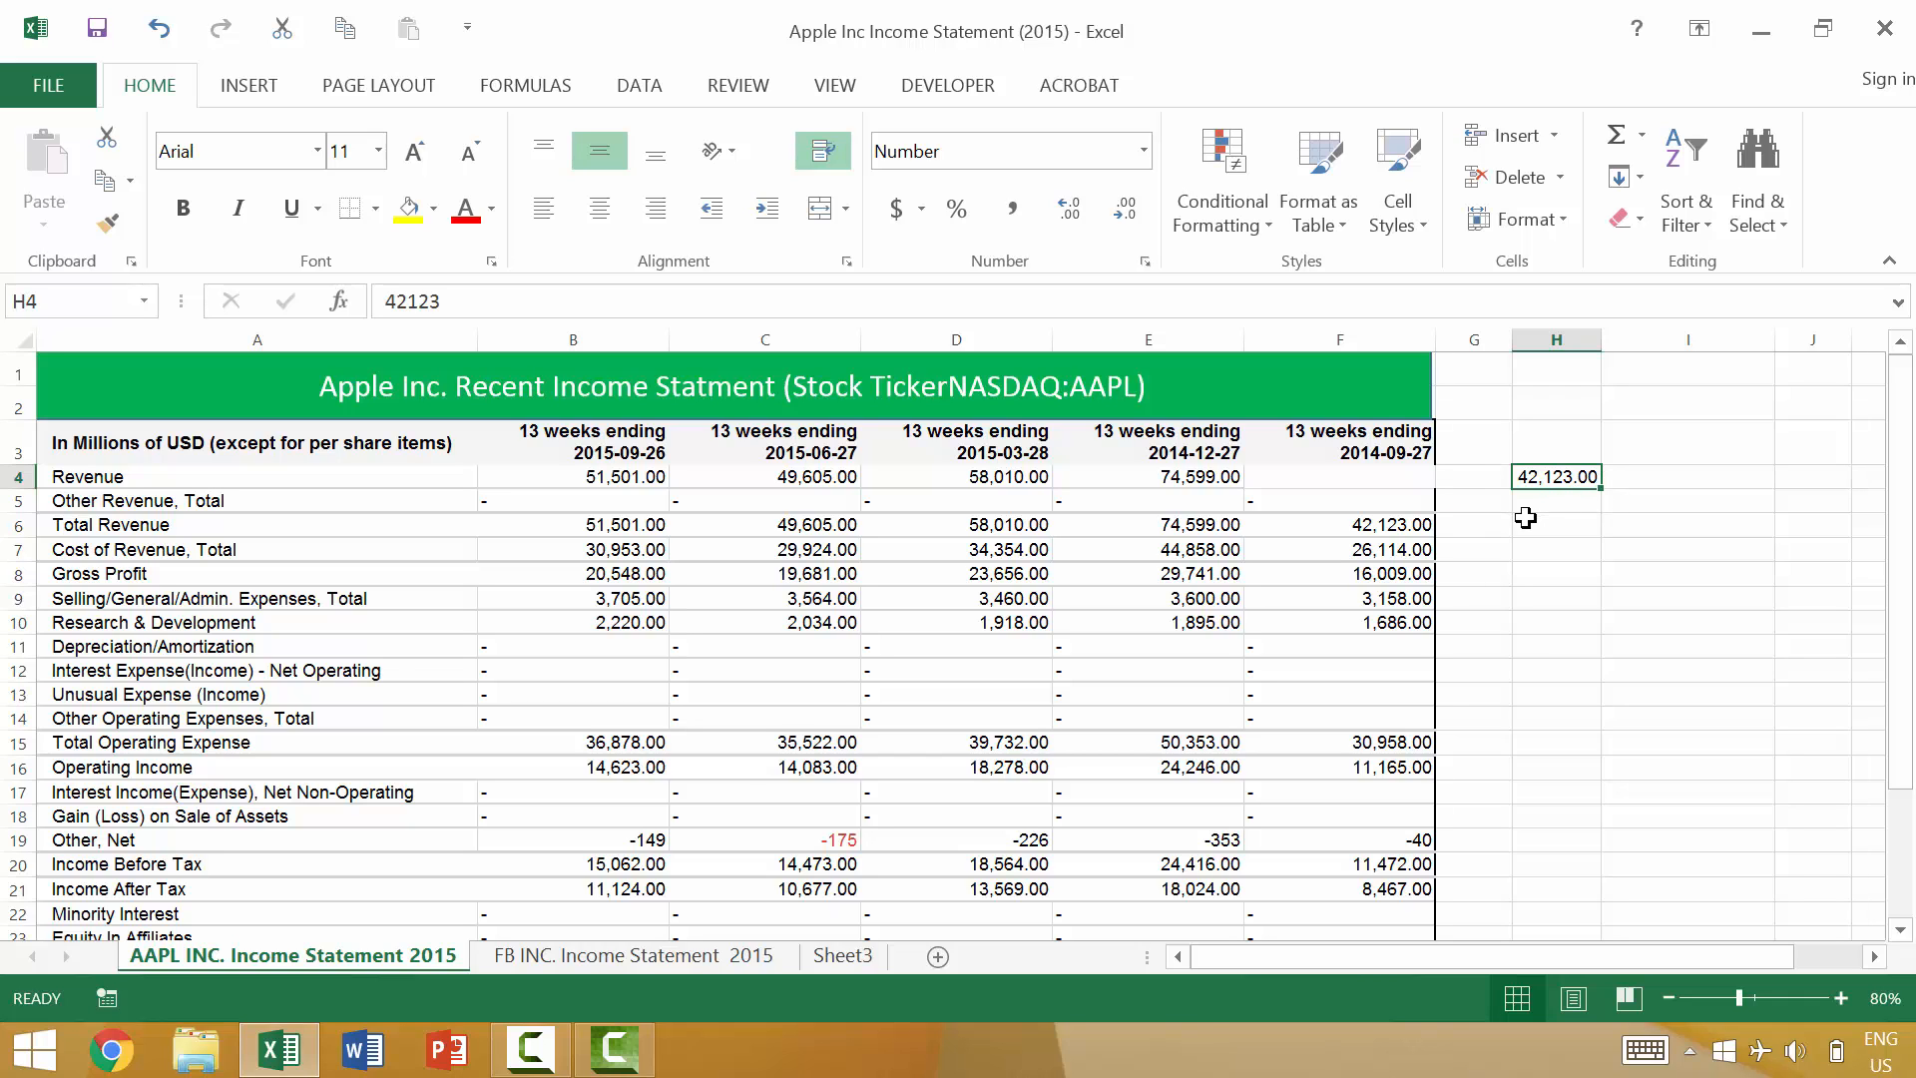
Step: Undo the column H autofit and the move to H4, and cancel the pending cut
key(ctrl+z)
key(ctrl+z)
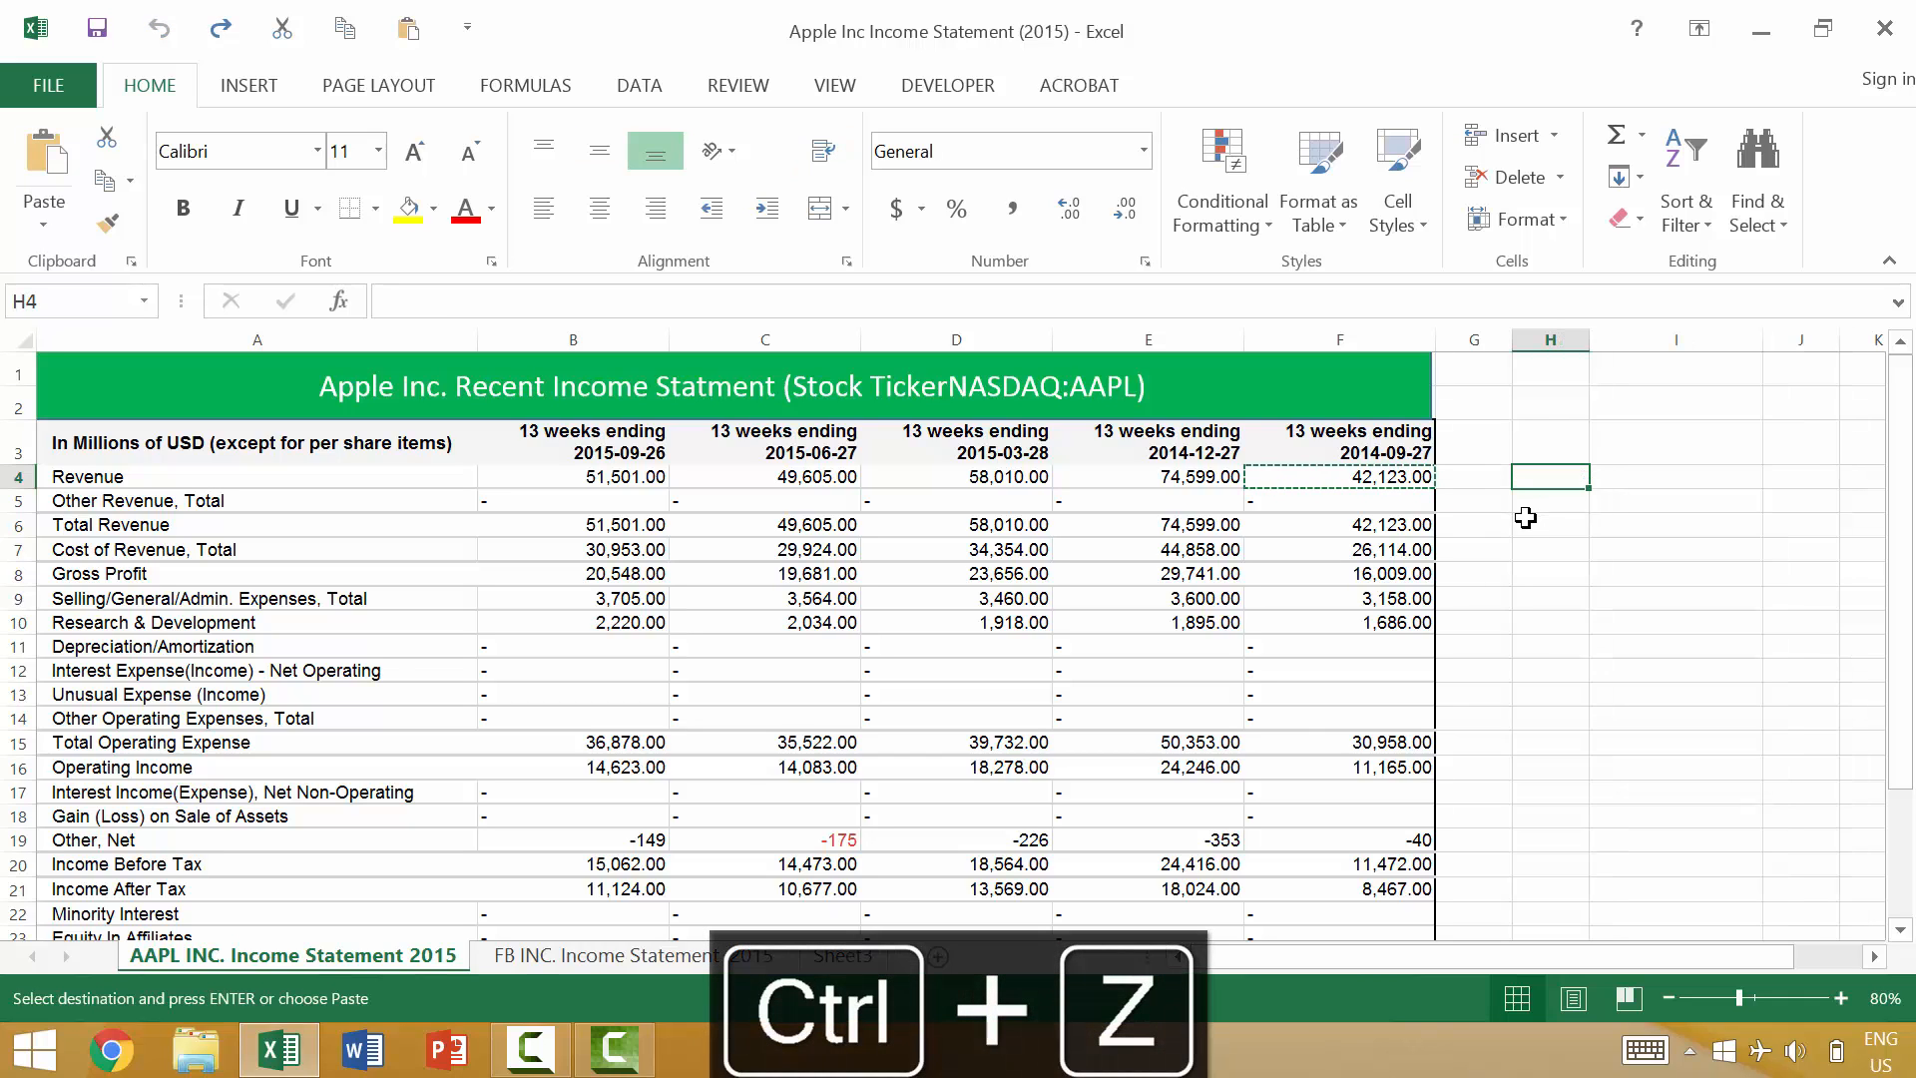
key(Escape)
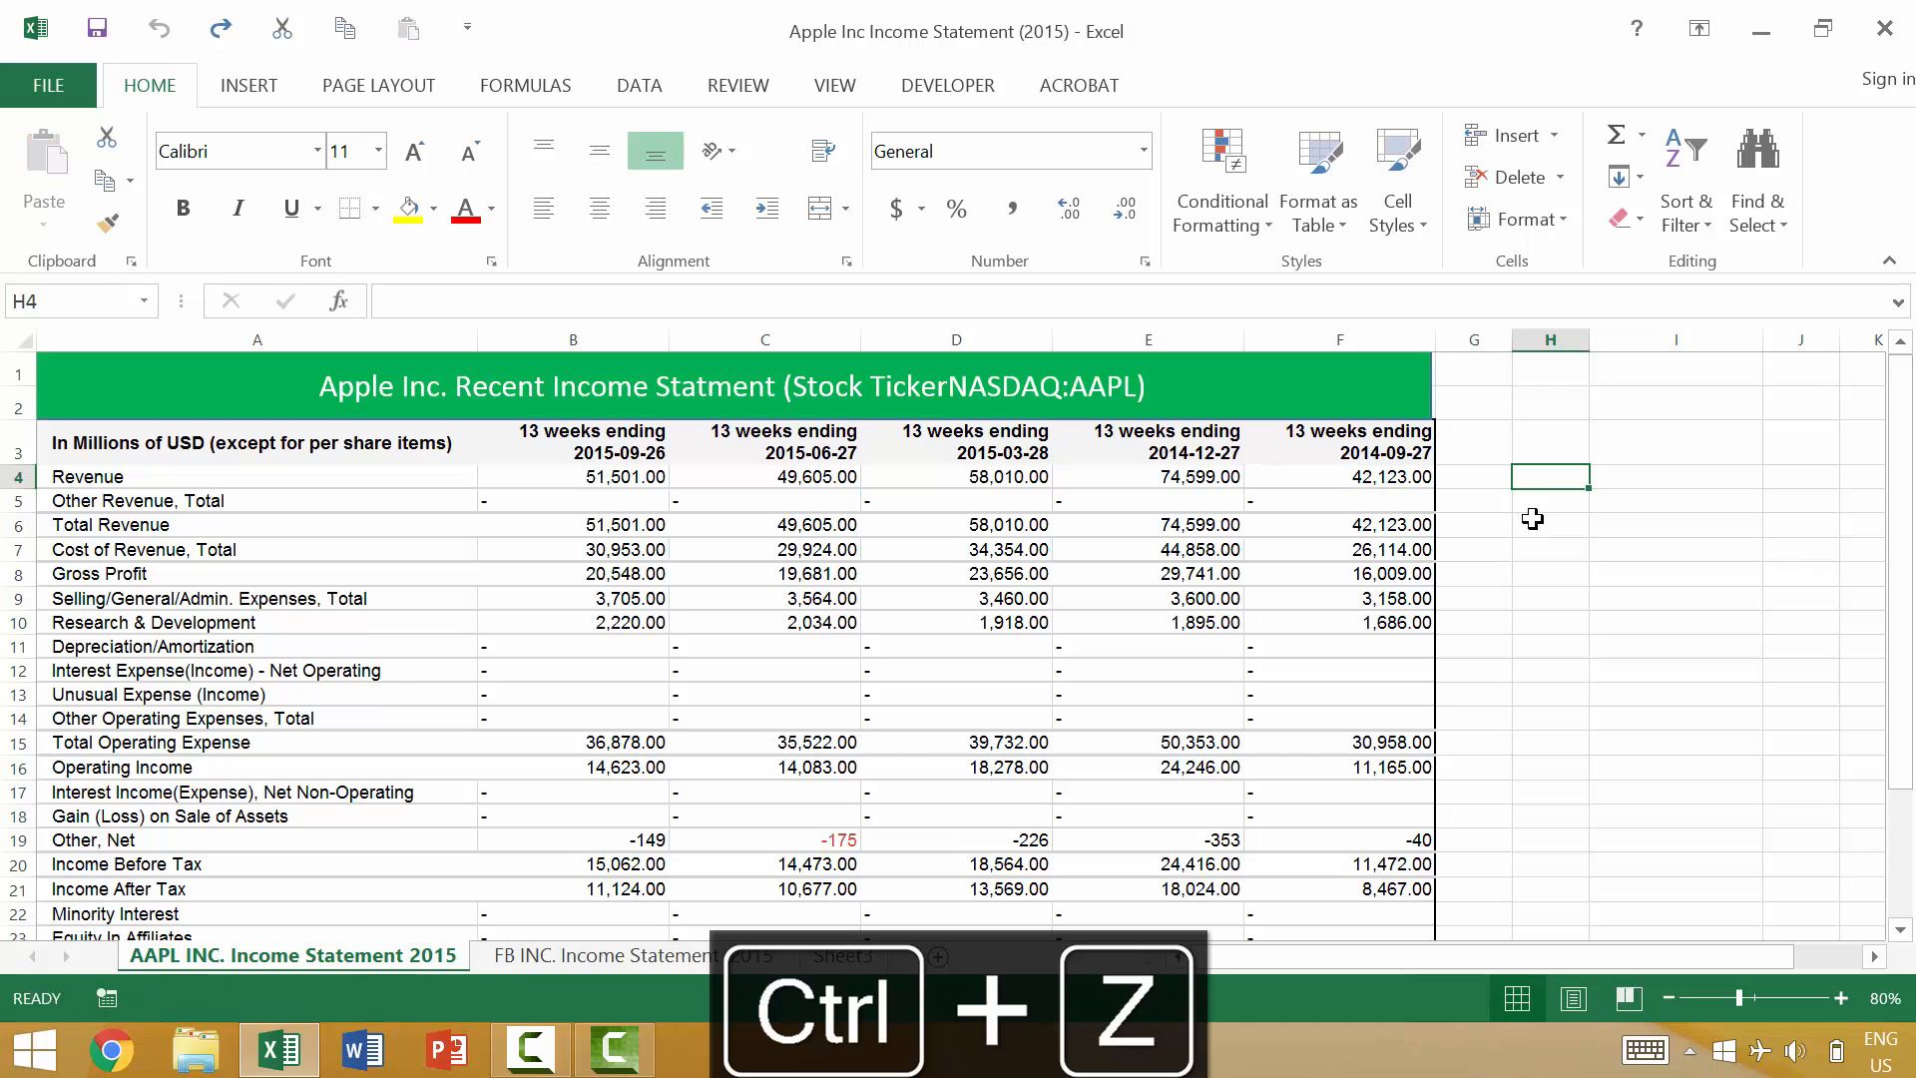
Step: Insert the Productivity Me logo picture from the Pictures folder at cell H4
key(alt)
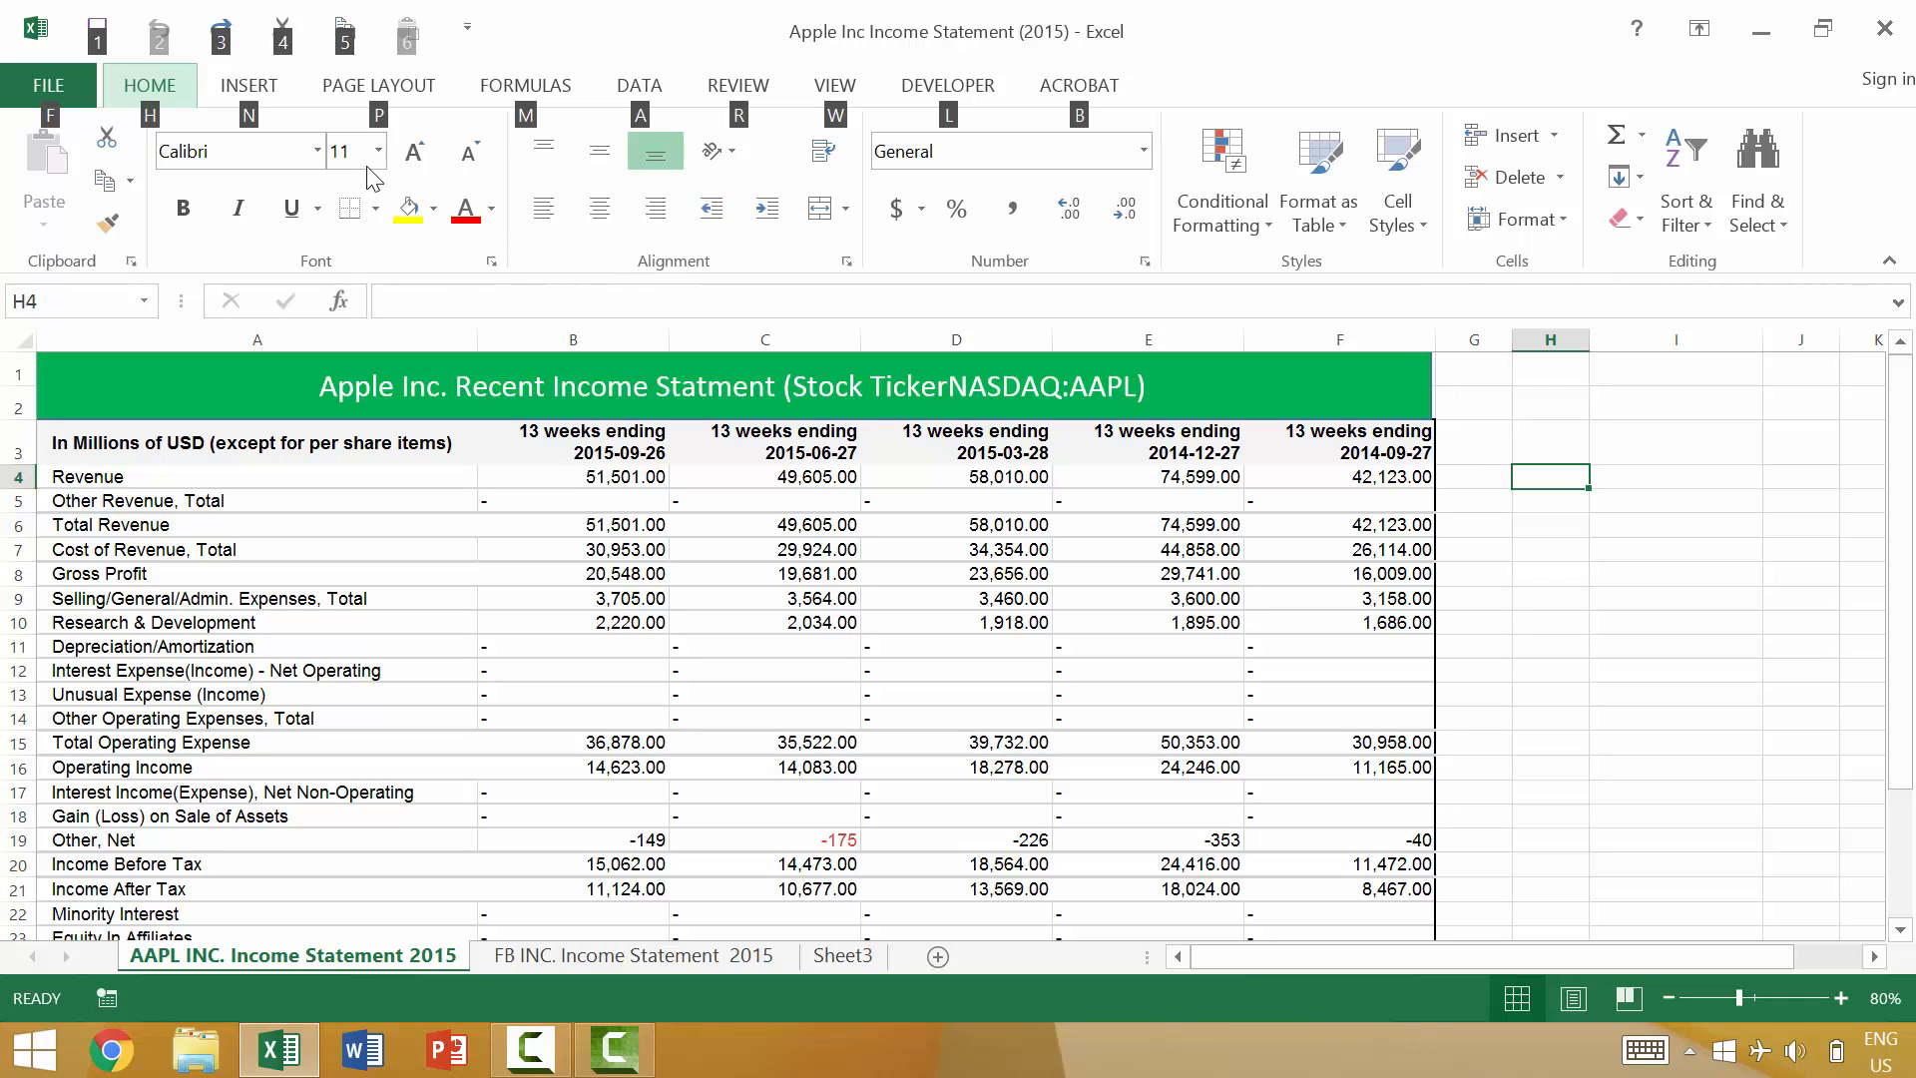
key(n)
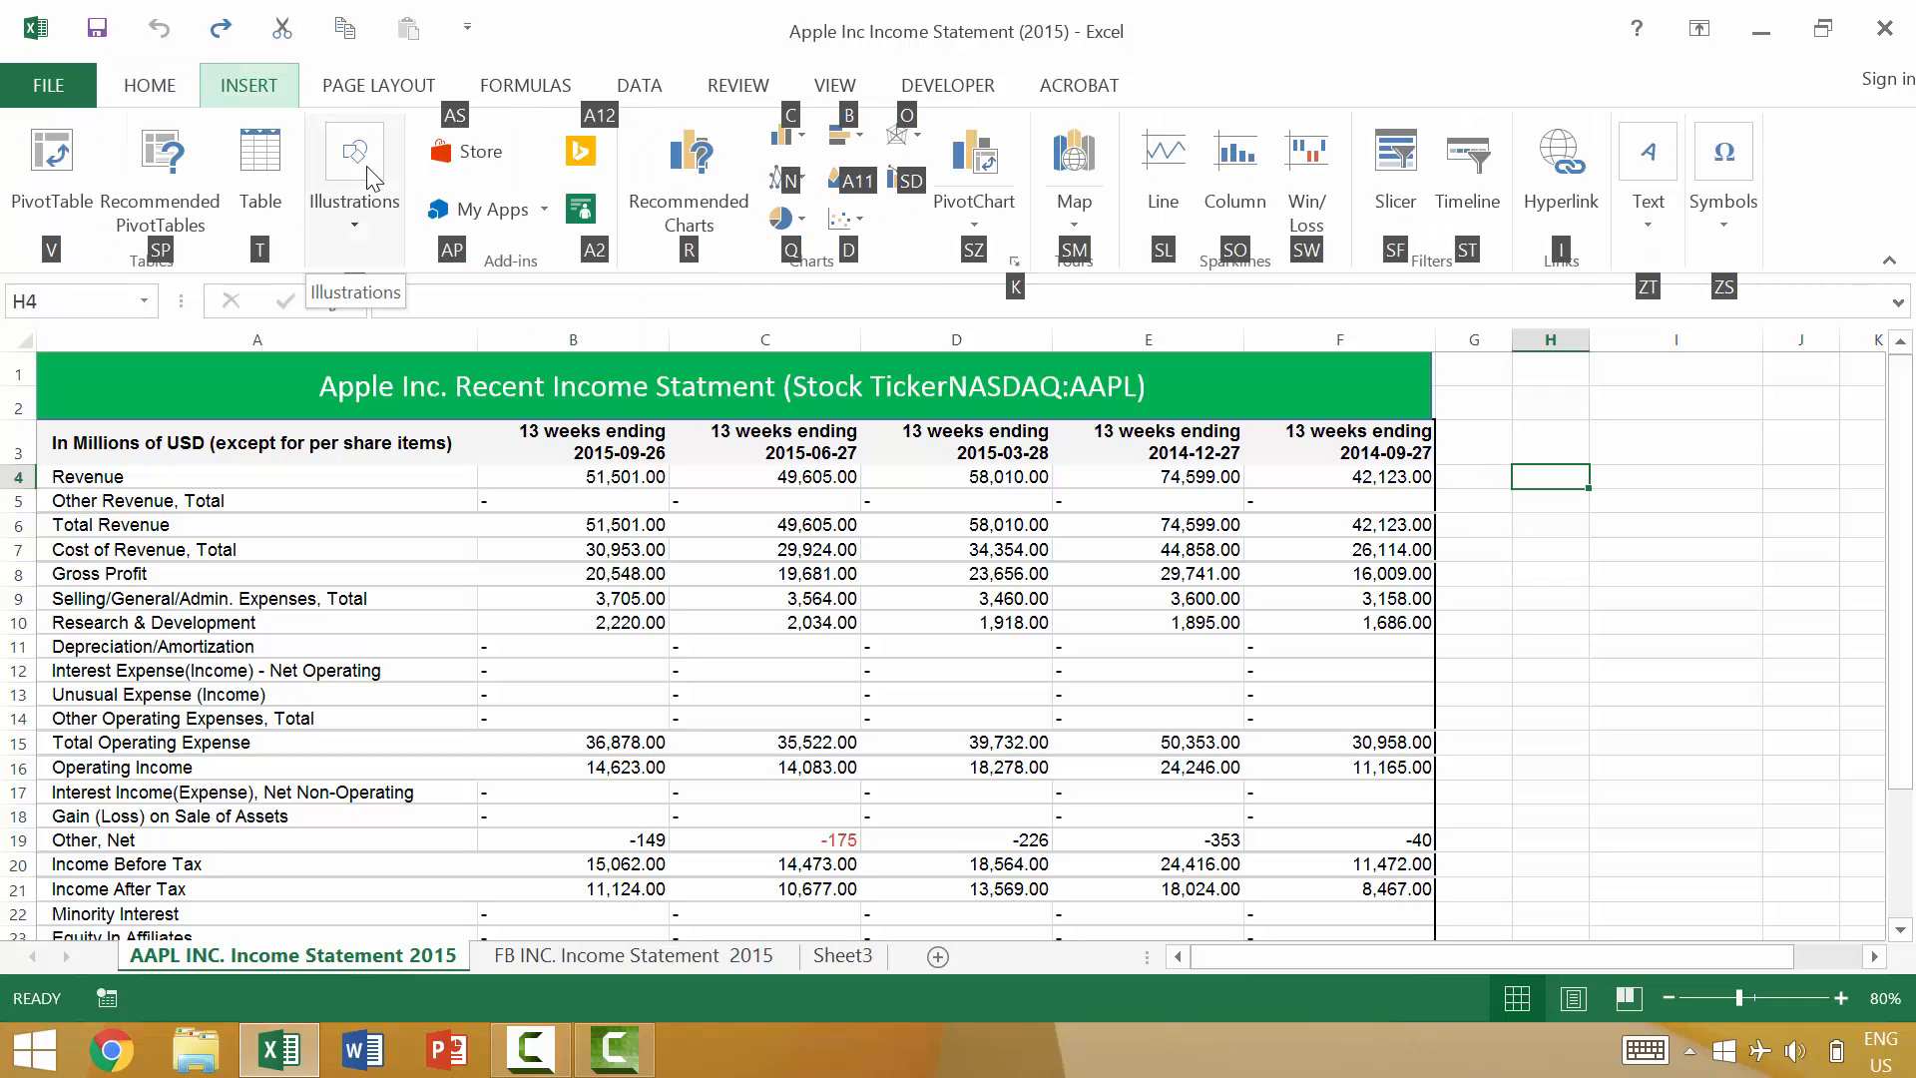
click(356, 190)
click(344, 320)
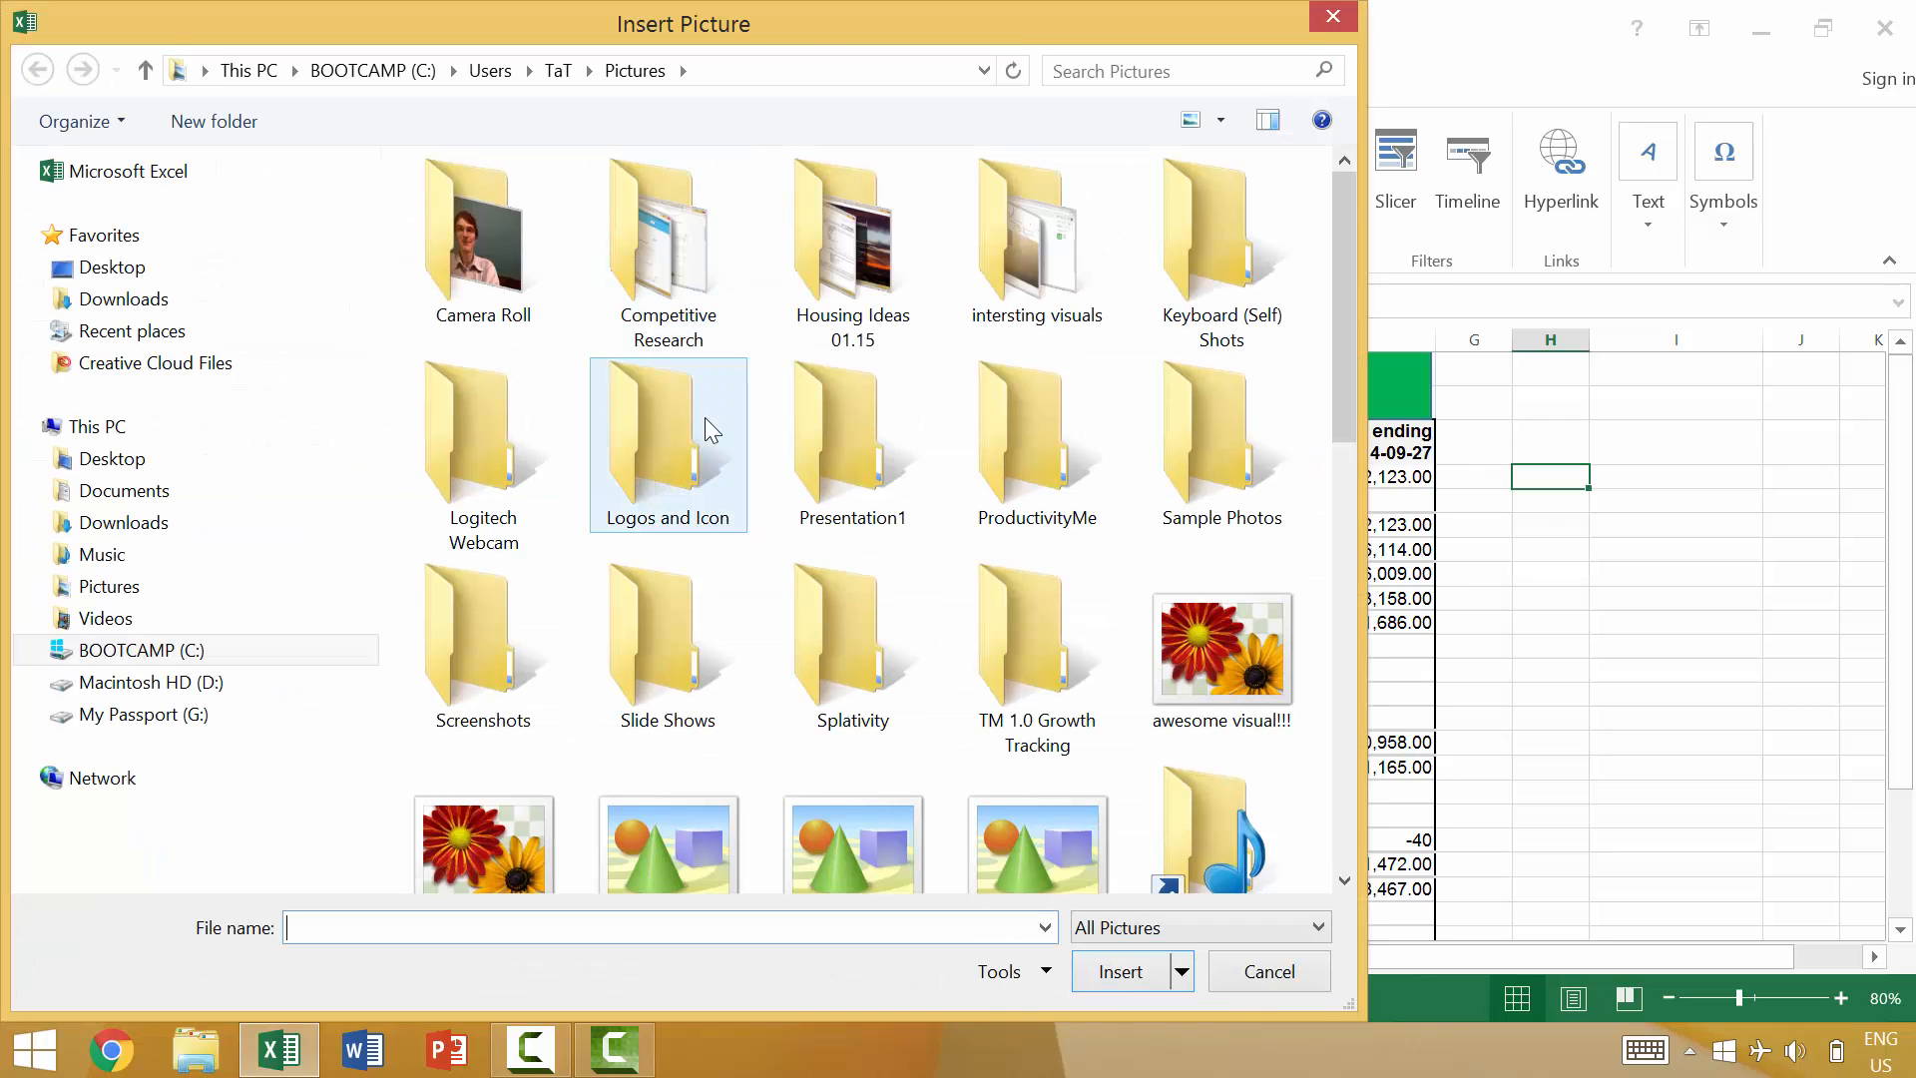
drag(1329, 283, 1349, 554)
double_click(858, 399)
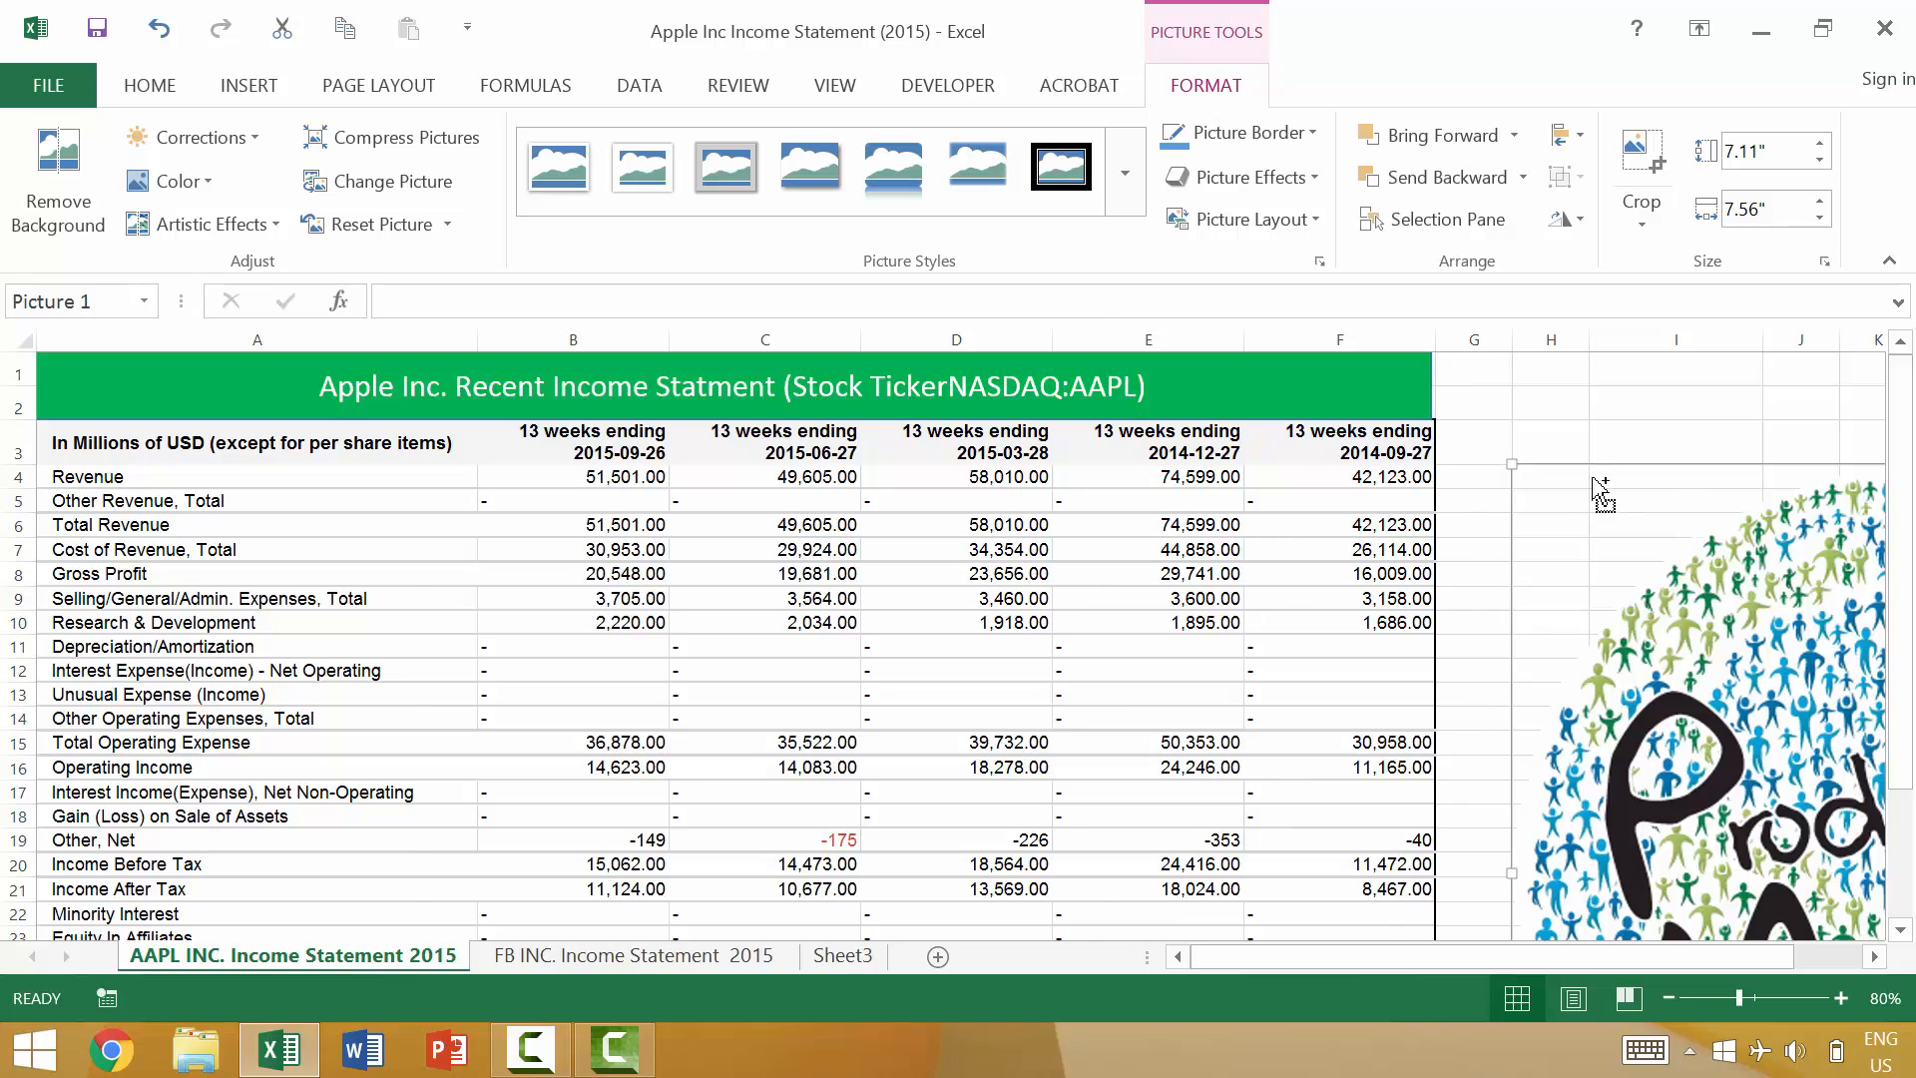
scroll(1592, 483, down, 3)
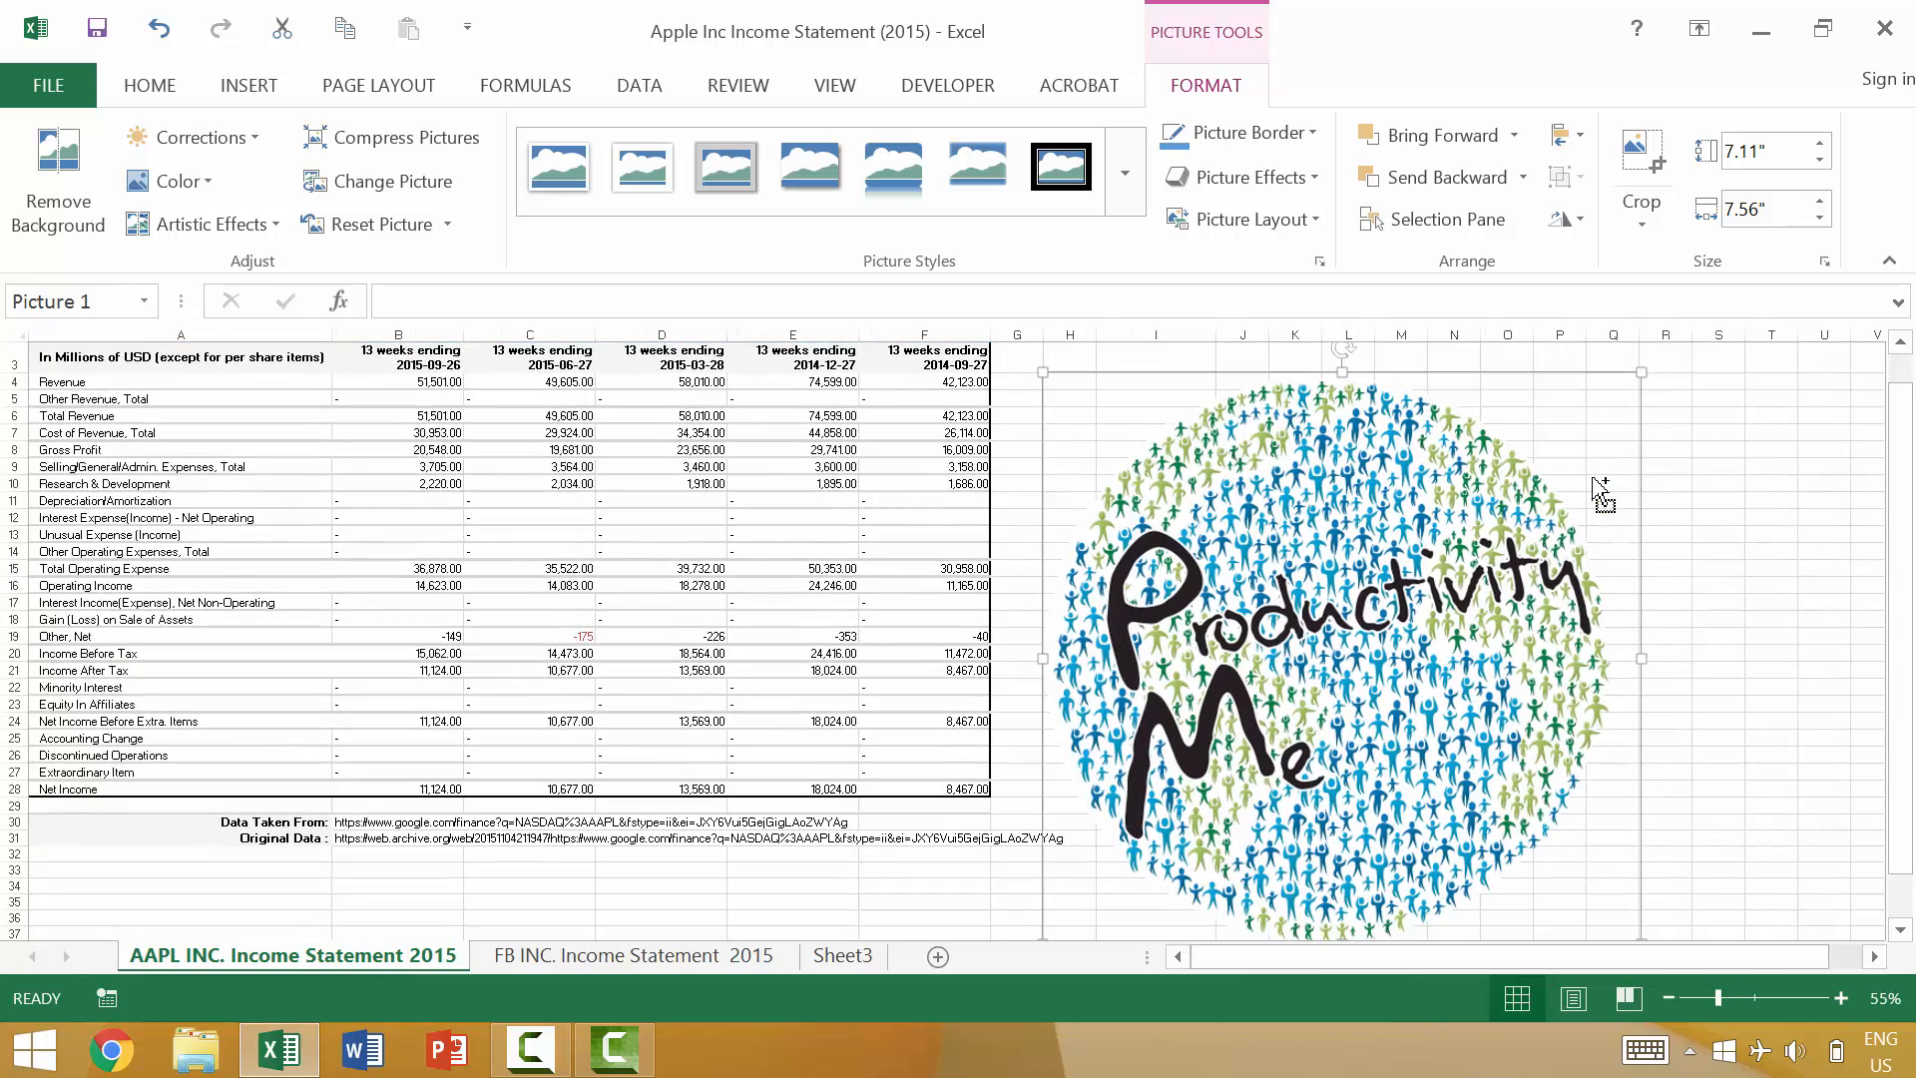
Step: Undo the insertion of the logo picture and restore the 80% zoom
key(ctrl+z)
scroll(1600, 489, up, 3)
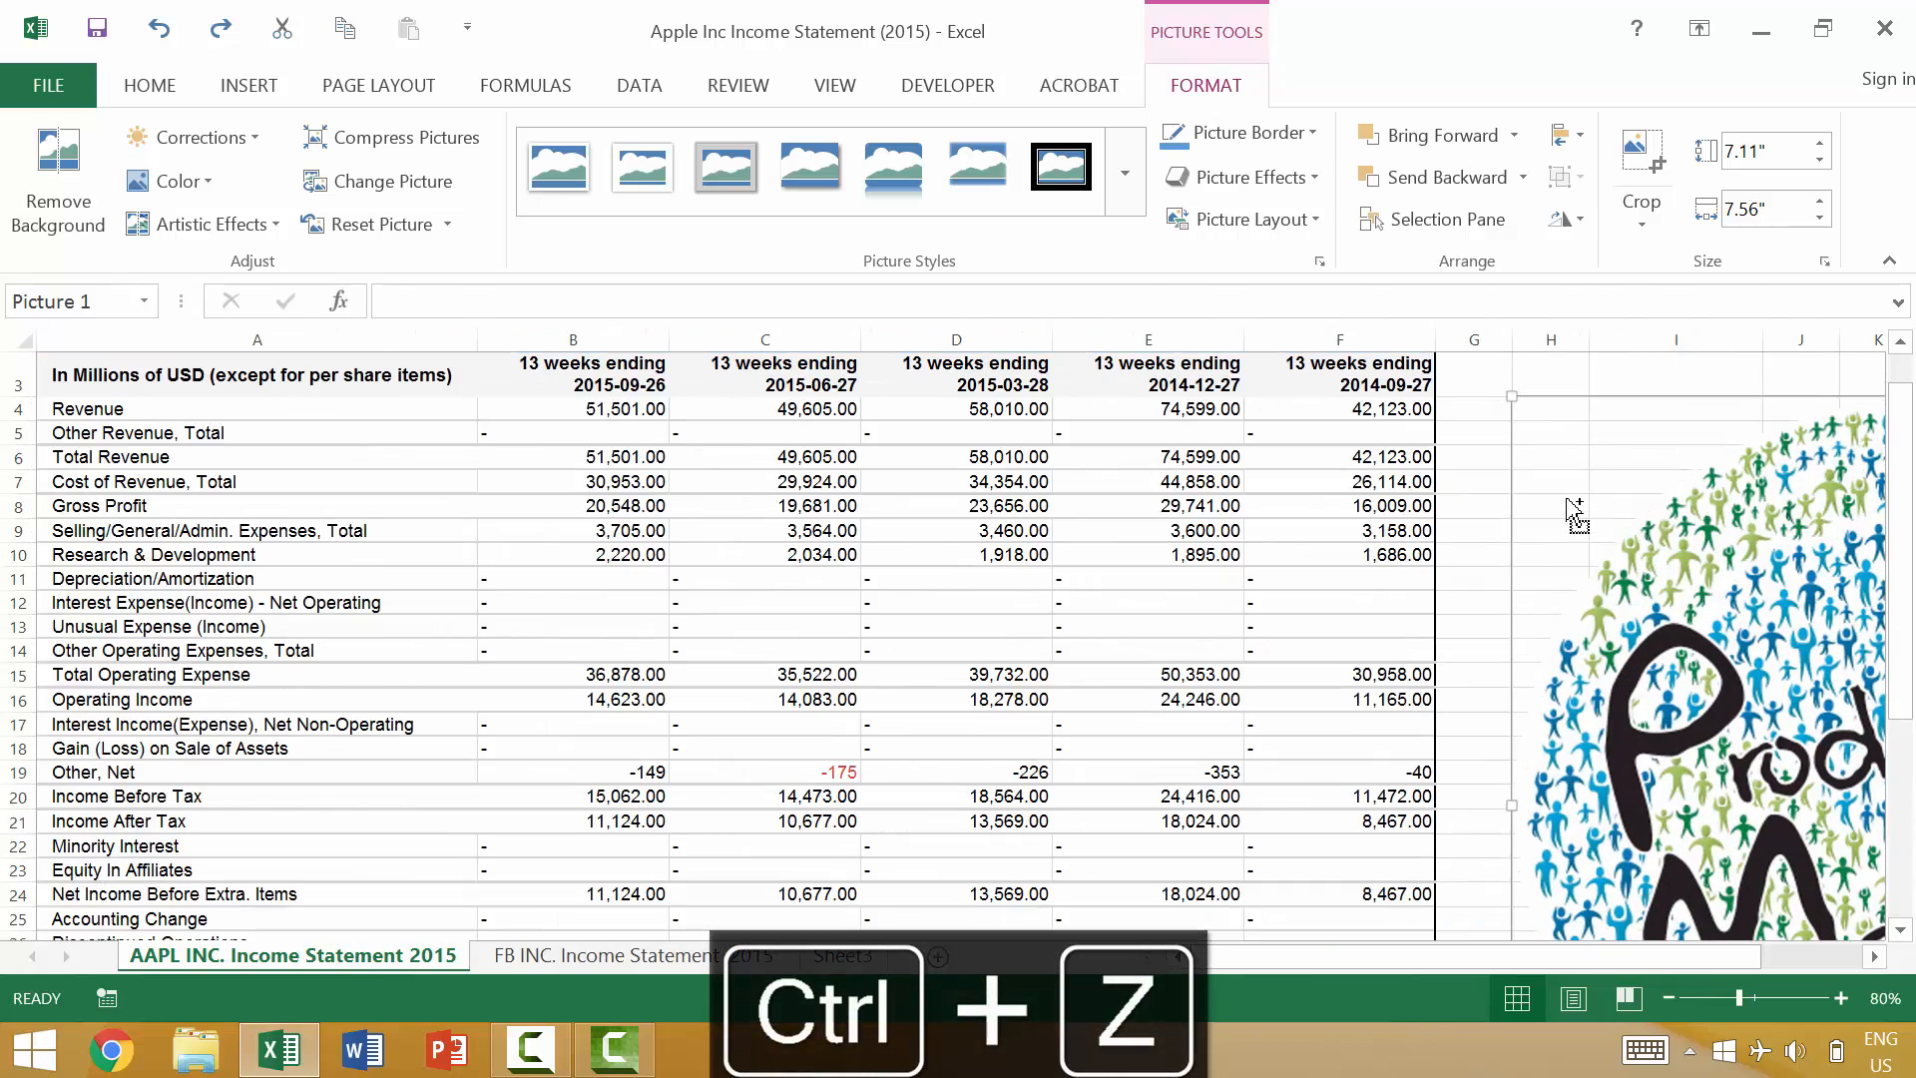
key(ctrl+z)
scroll(1567, 499, up, 1)
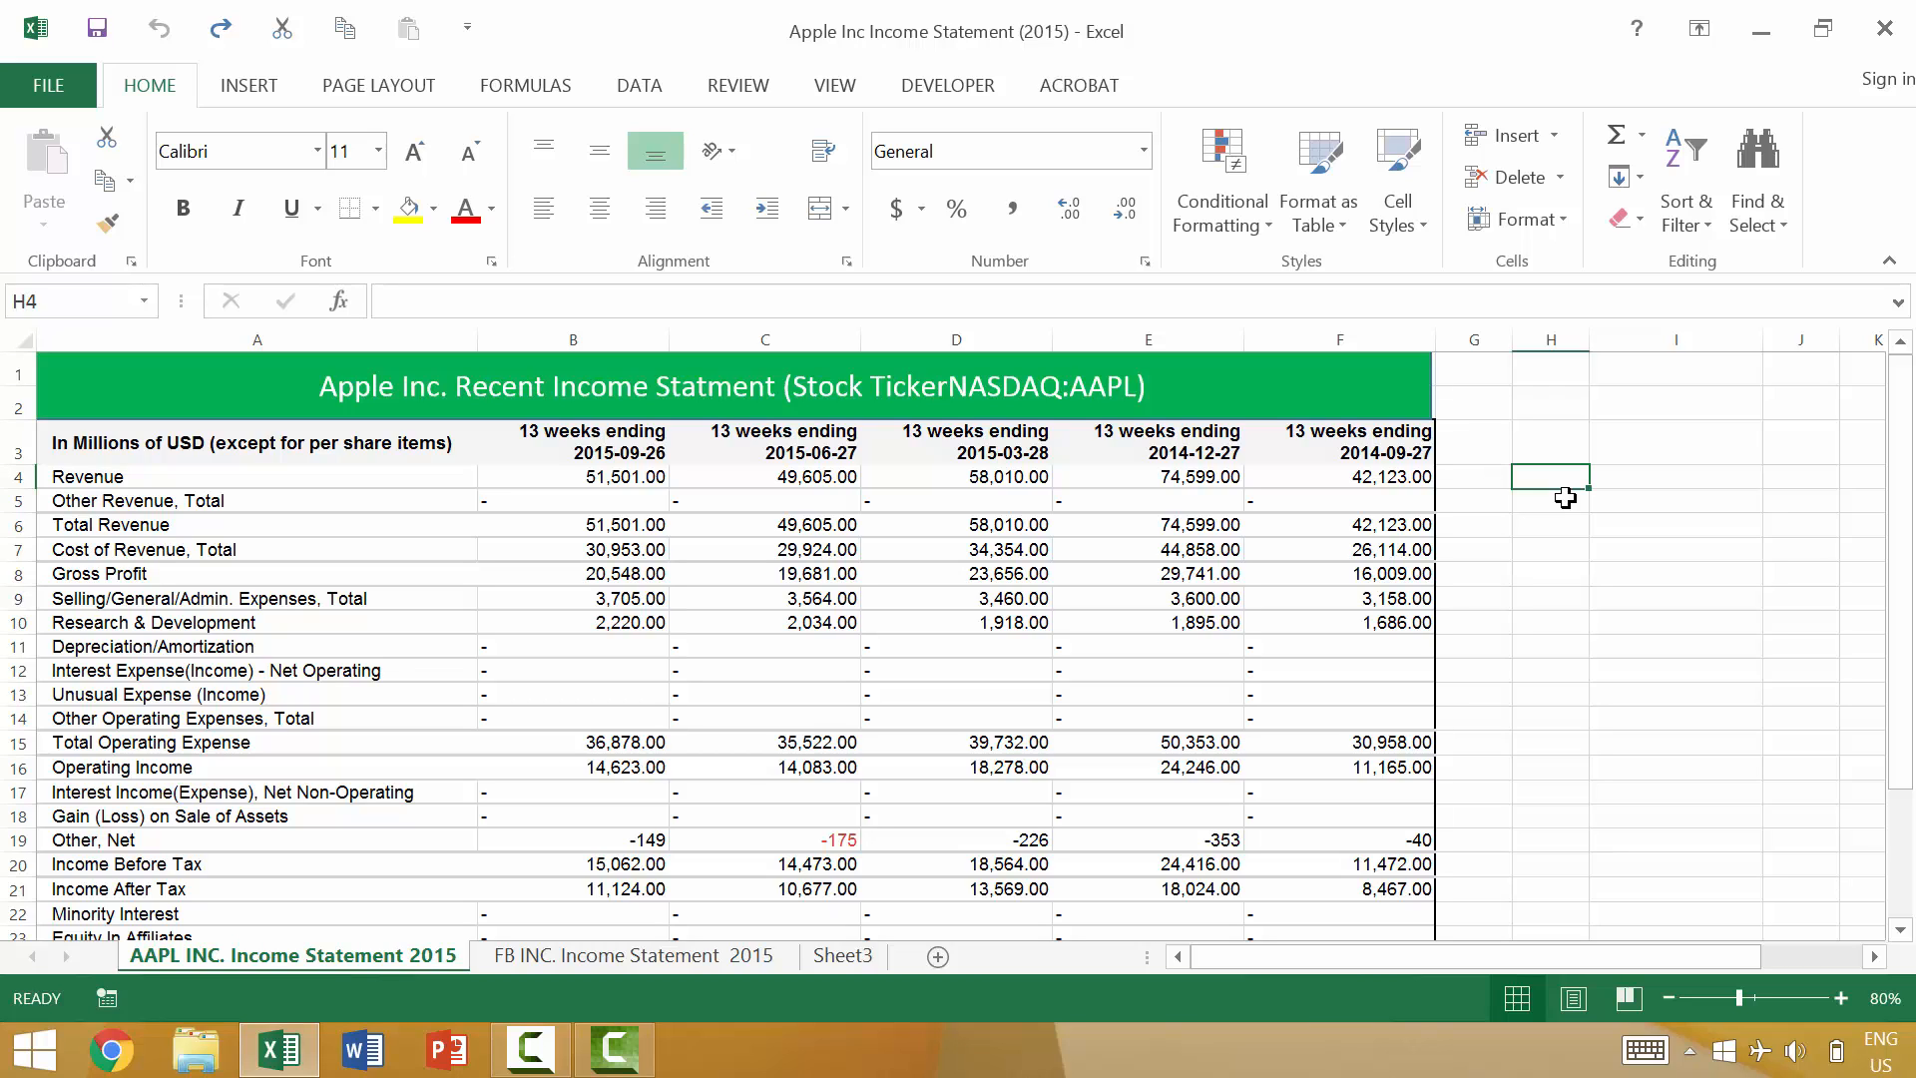
Step: Show the Page Layout access hints and step the keyboard focus forward through the commands to the Gridlines View option
key(alt)
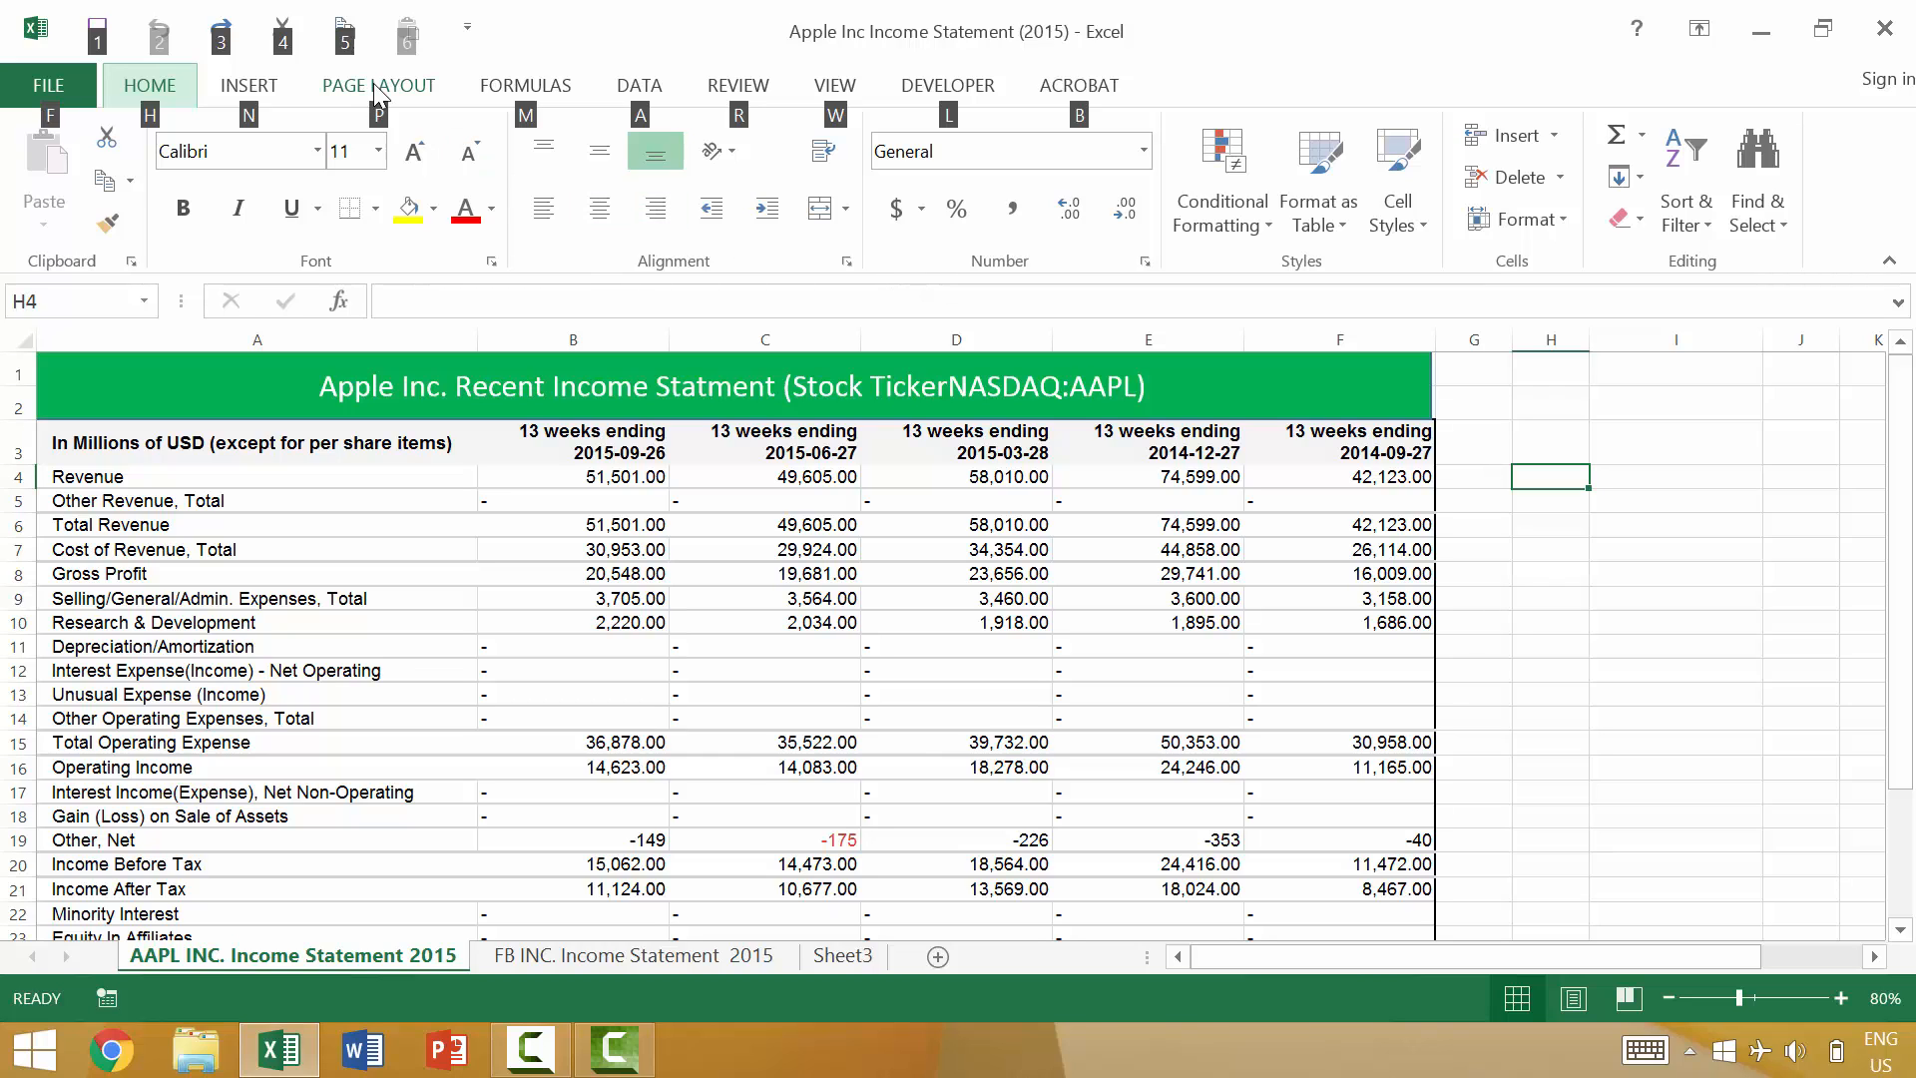
key(p)
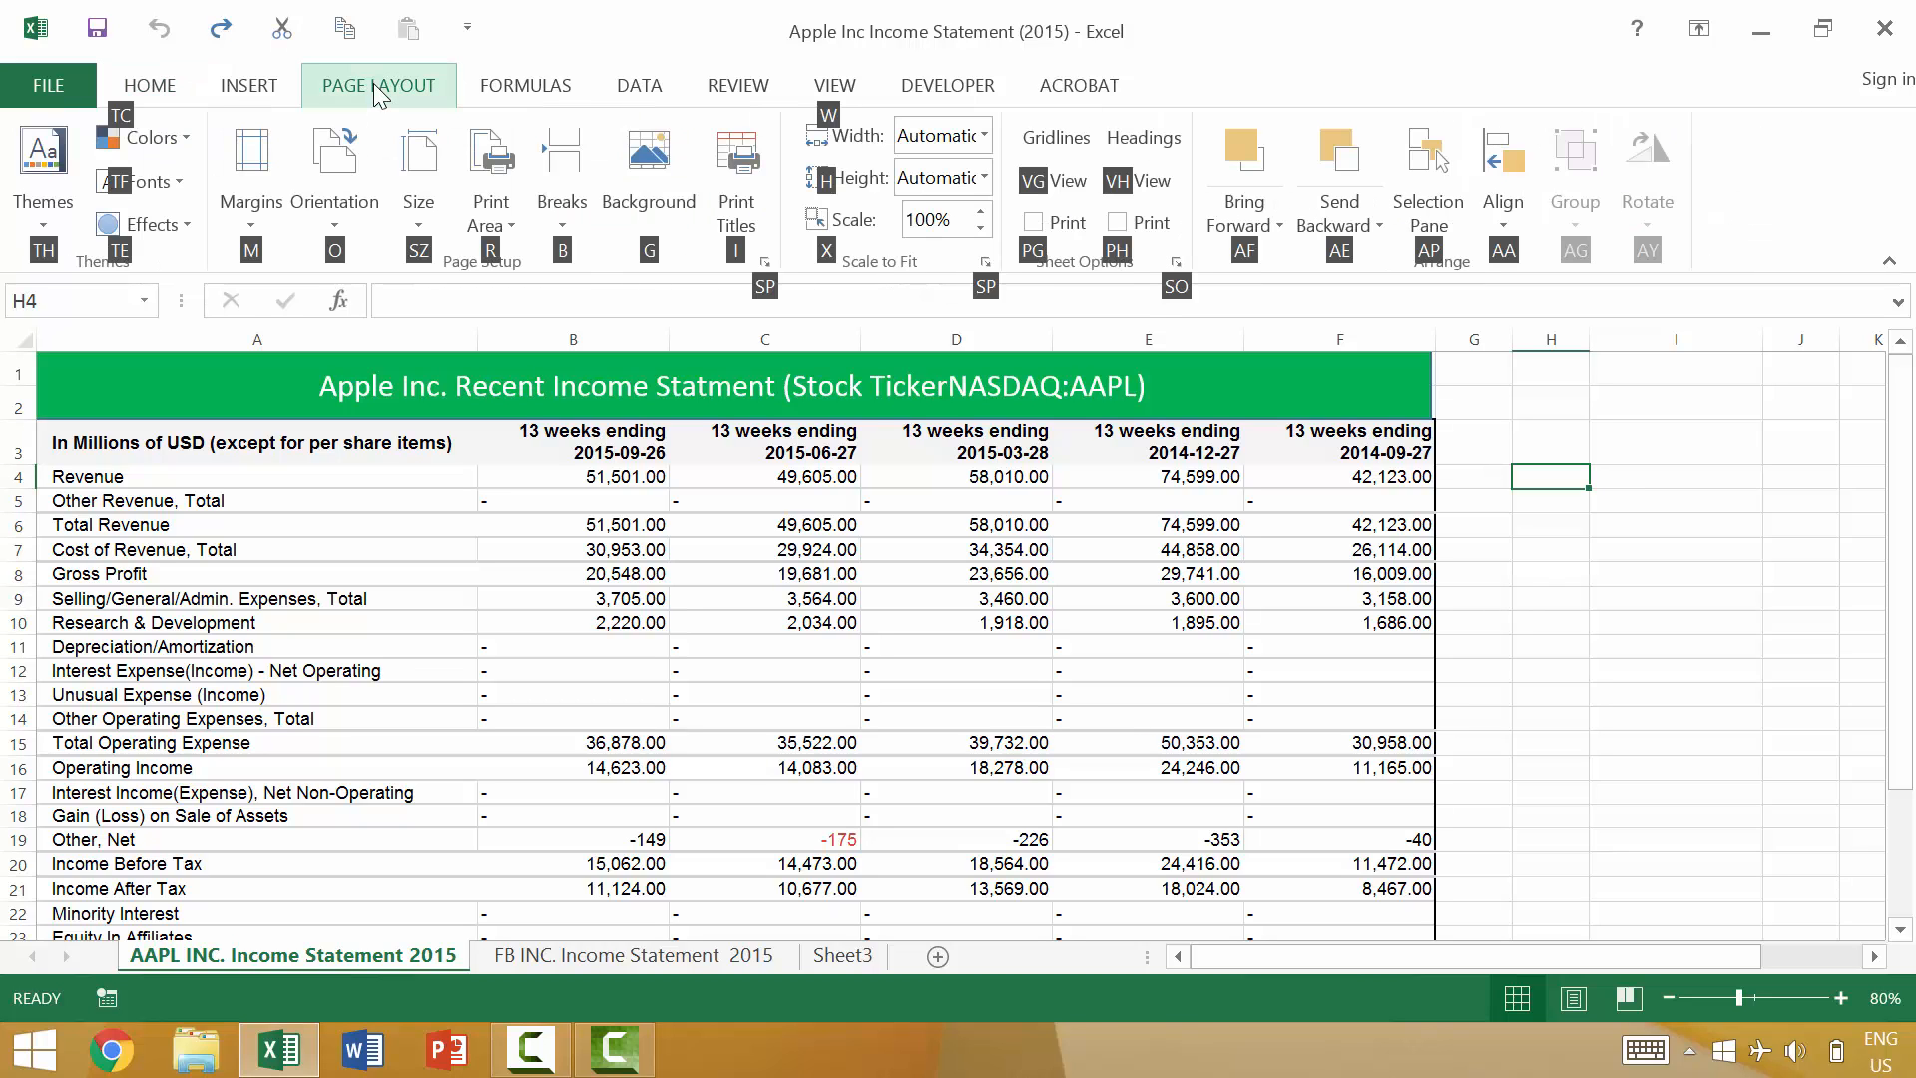
key(Tab)
key(Tab)
key(Tab)
key(Tab)
key(Tab)
key(Tab)
key(Tab)
key(Tab)
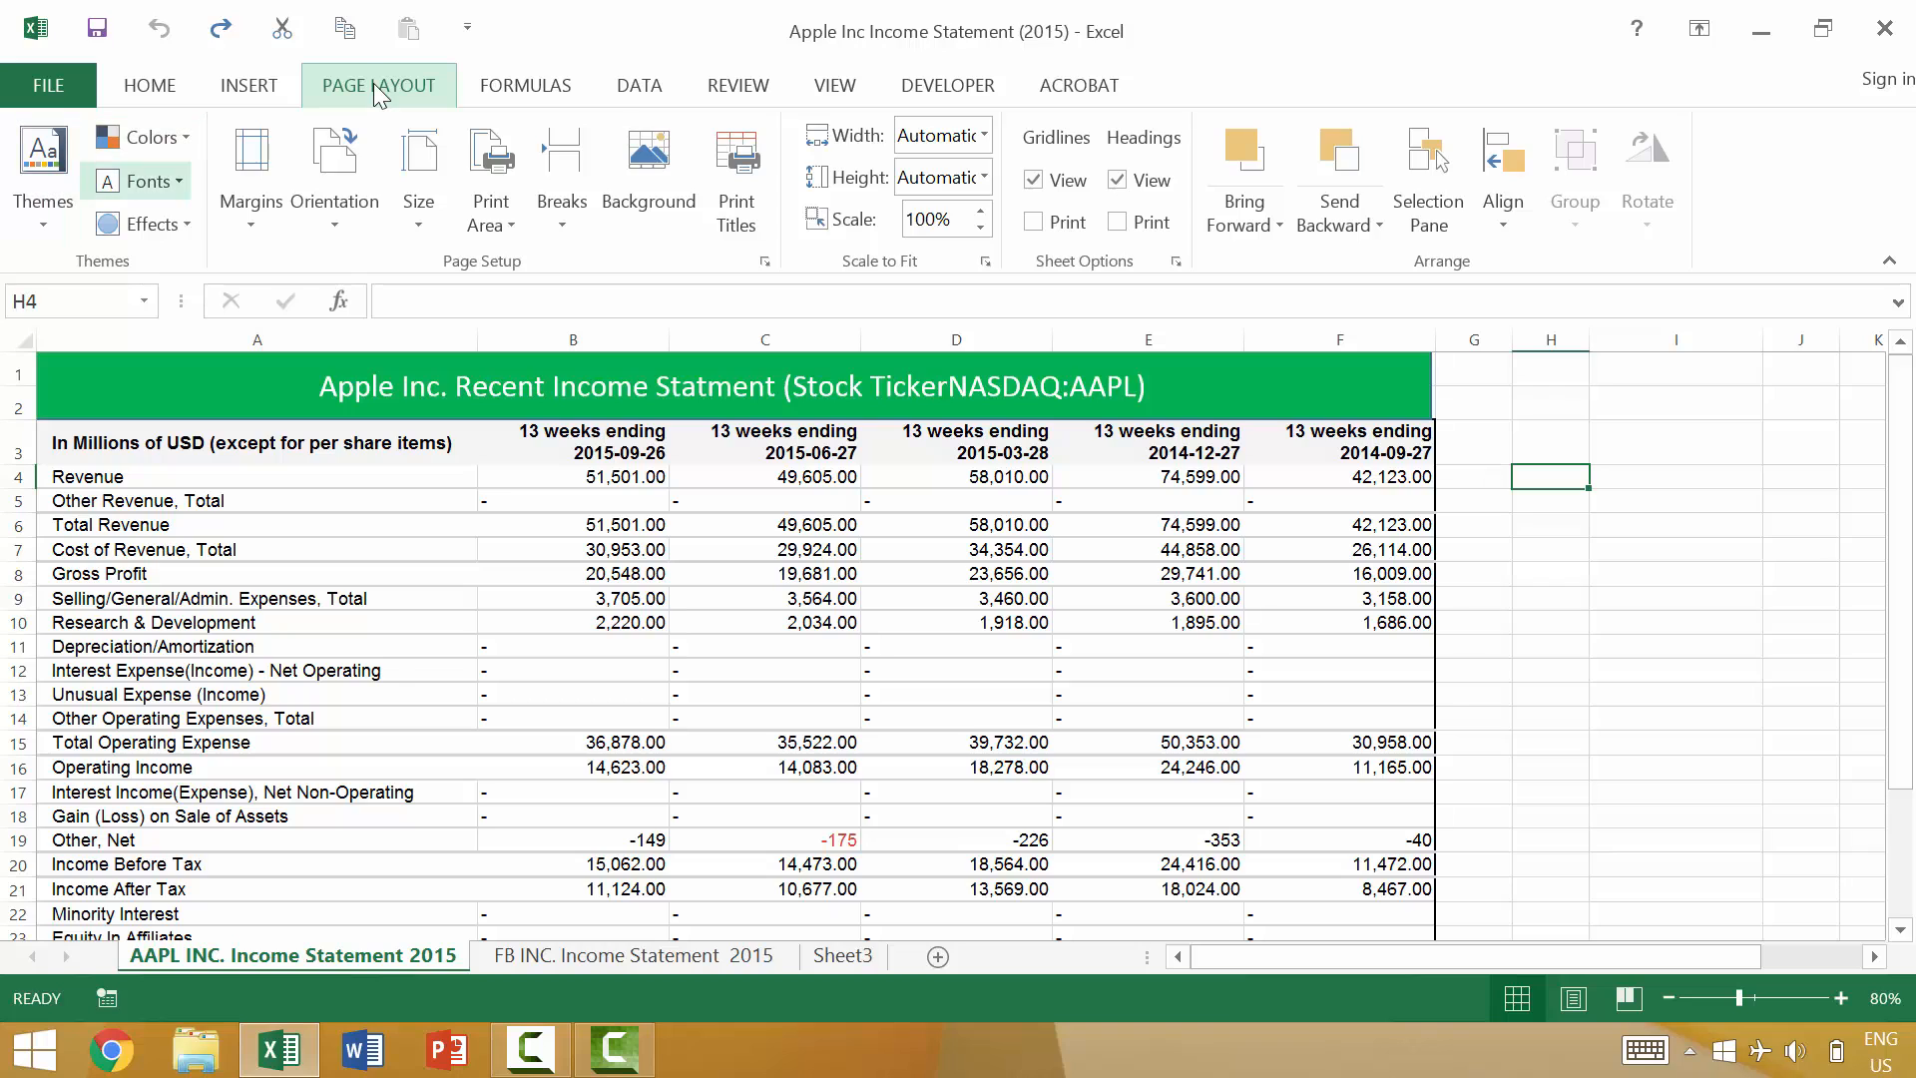
key(Tab)
key(Tab)
key(Tab)
key(Tab)
key(Tab)
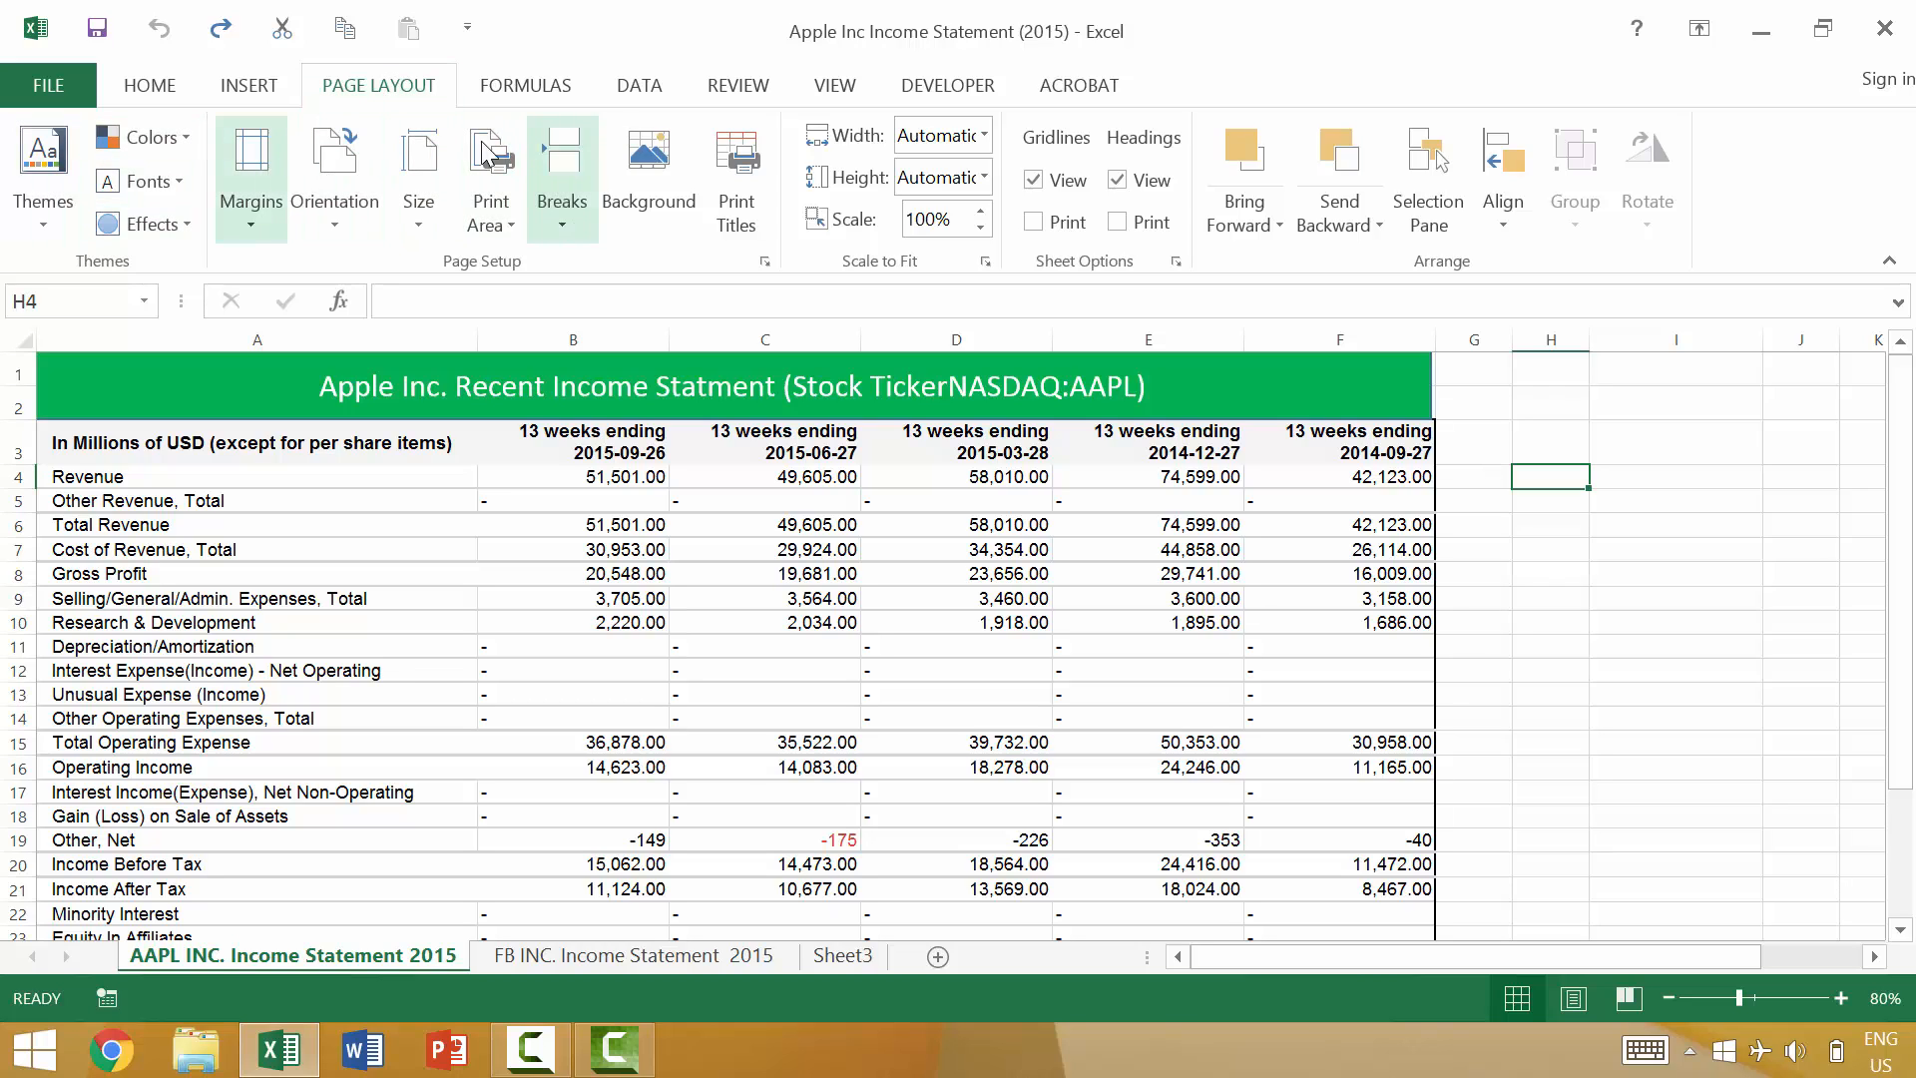
key(Tab)
key(Tab)
key(Tab)
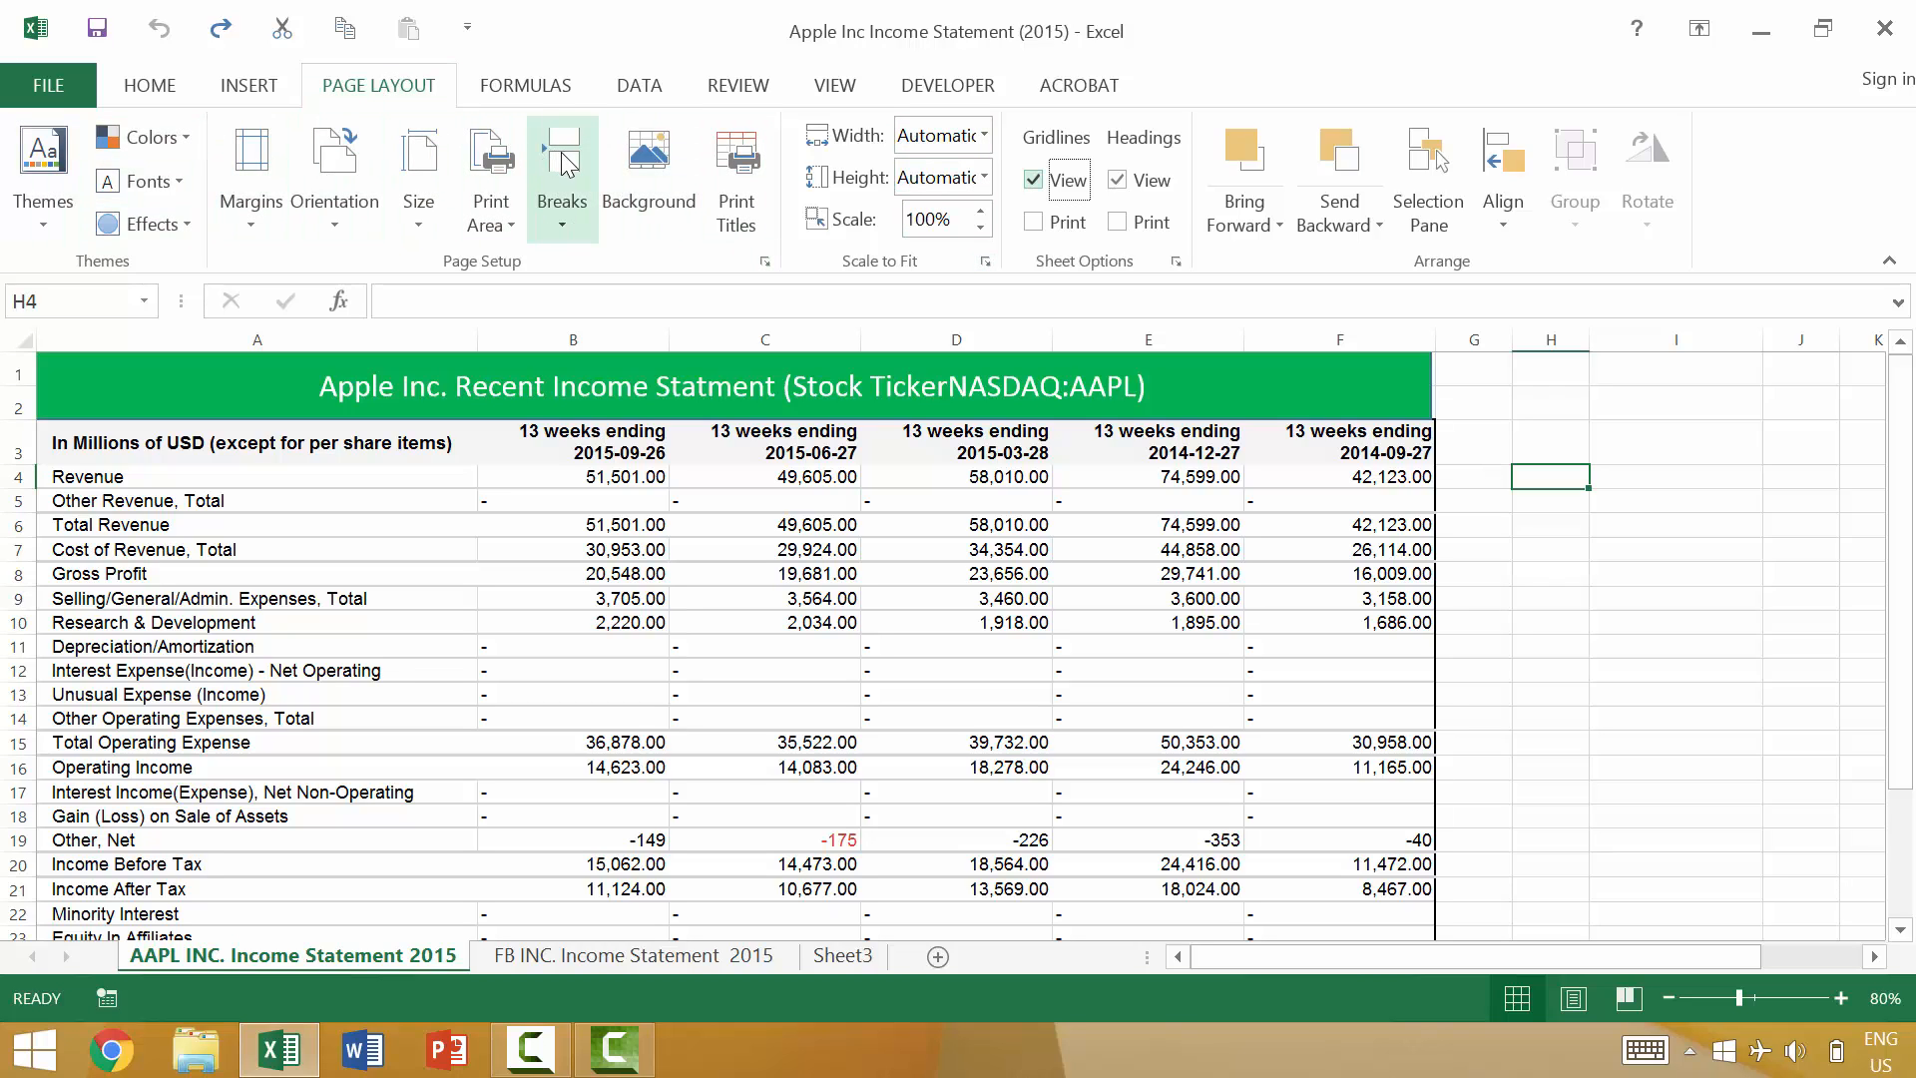
Step: Step the keyboard focus backward through the Page Layout commands to the theme Fonts command
key(shift+Tab)
key(shift+Tab)
key(shift+Tab)
key(shift+Tab)
key(shift+Tab)
key(shift+Tab)
key(shift+Tab)
key(shift+Tab)
key(shift+Tab)
key(shift+Tab)
key(shift+Tab)
key(shift+Tab)
key(shift+Tab)
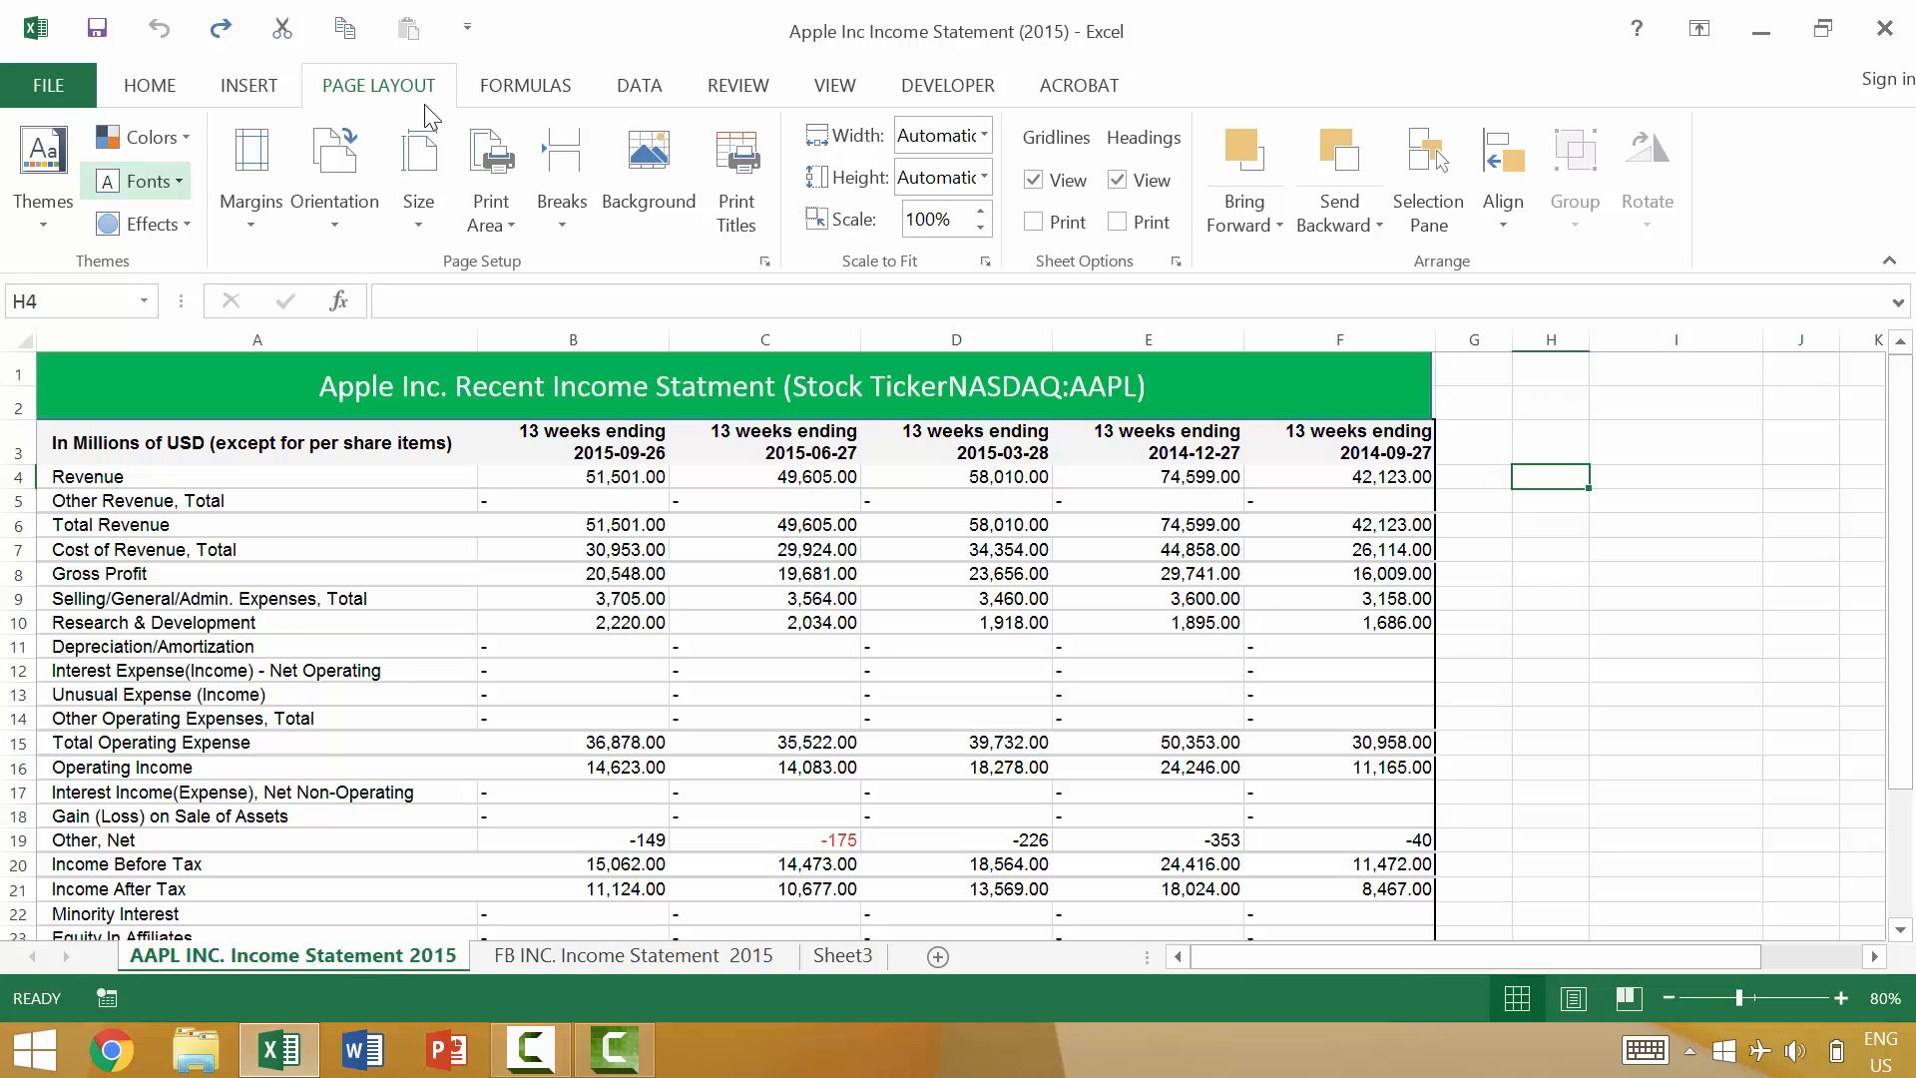
Step: Open the theme font sets and preview them in order down to Tw Cen MT-Rockwell
click(167, 185)
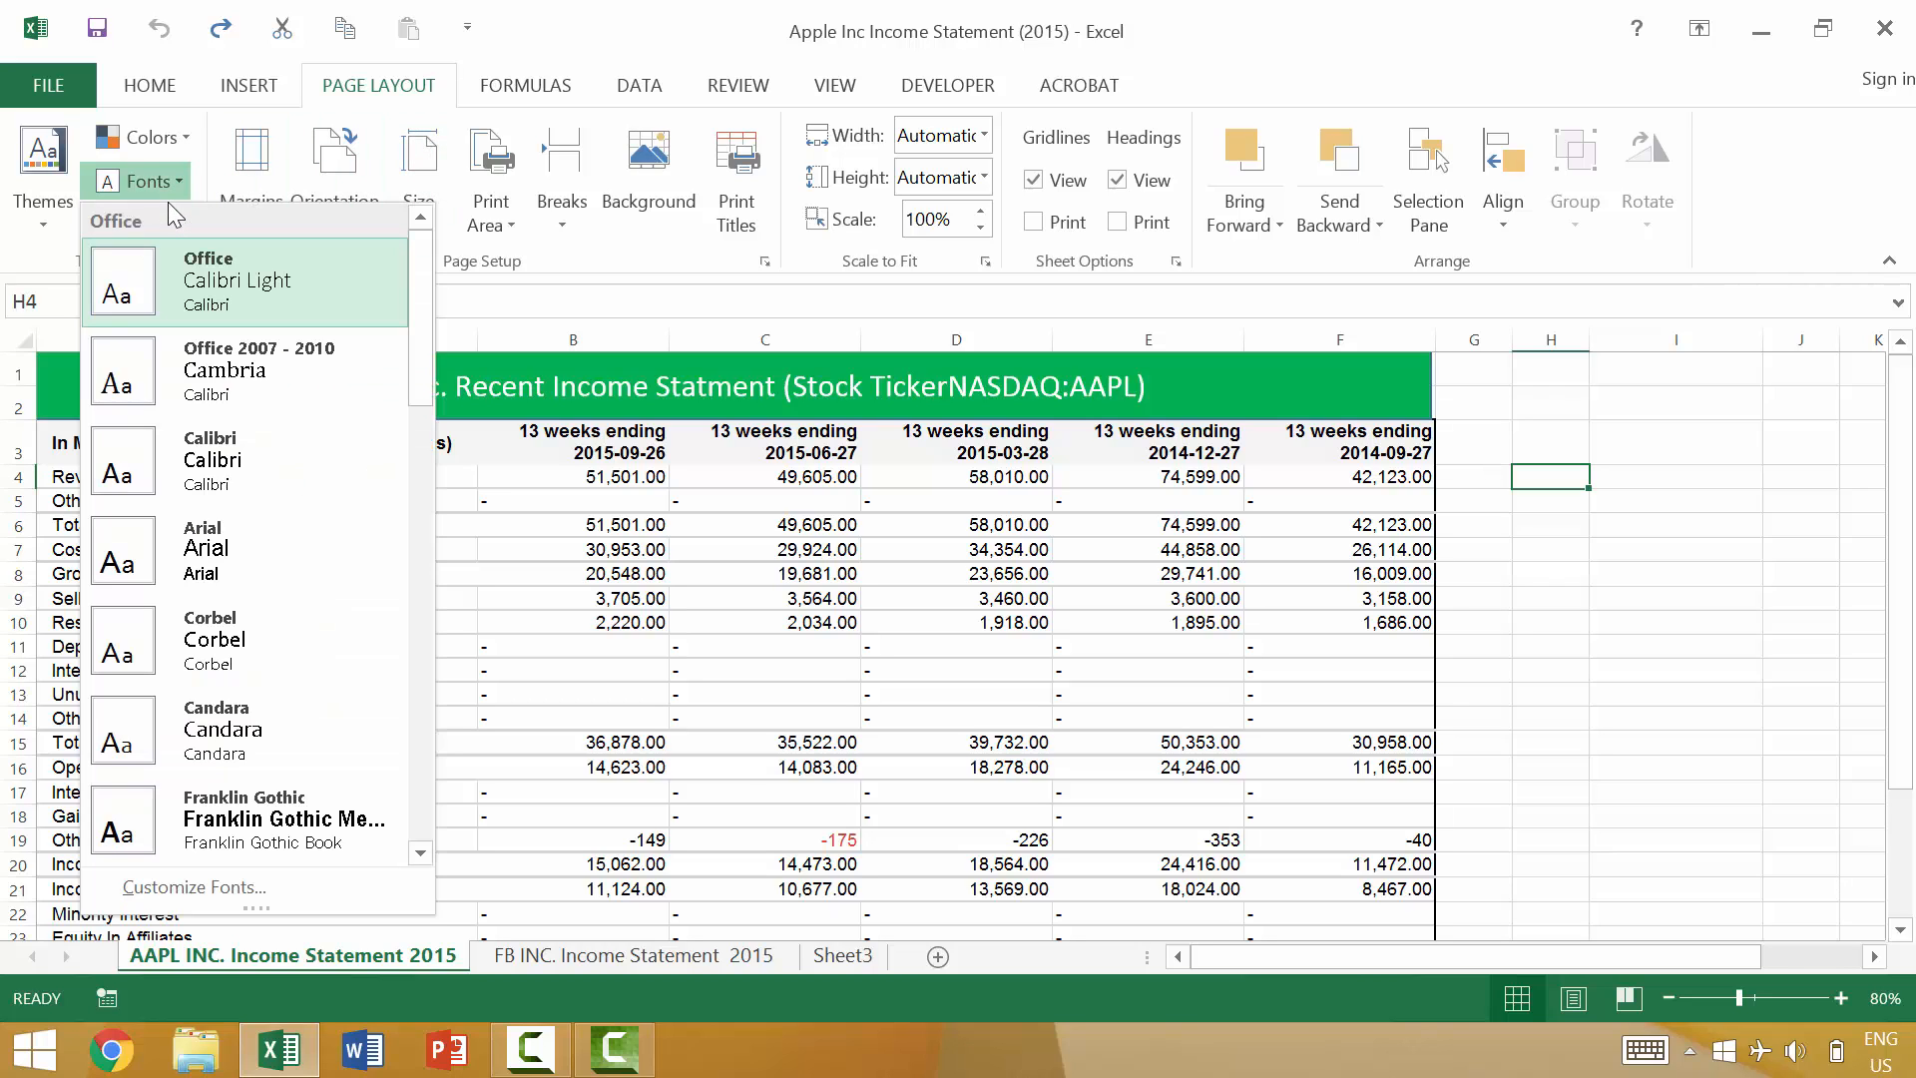
key(Down)
key(Down)
key(Down)
key(Down)
key(Down)
key(Down)
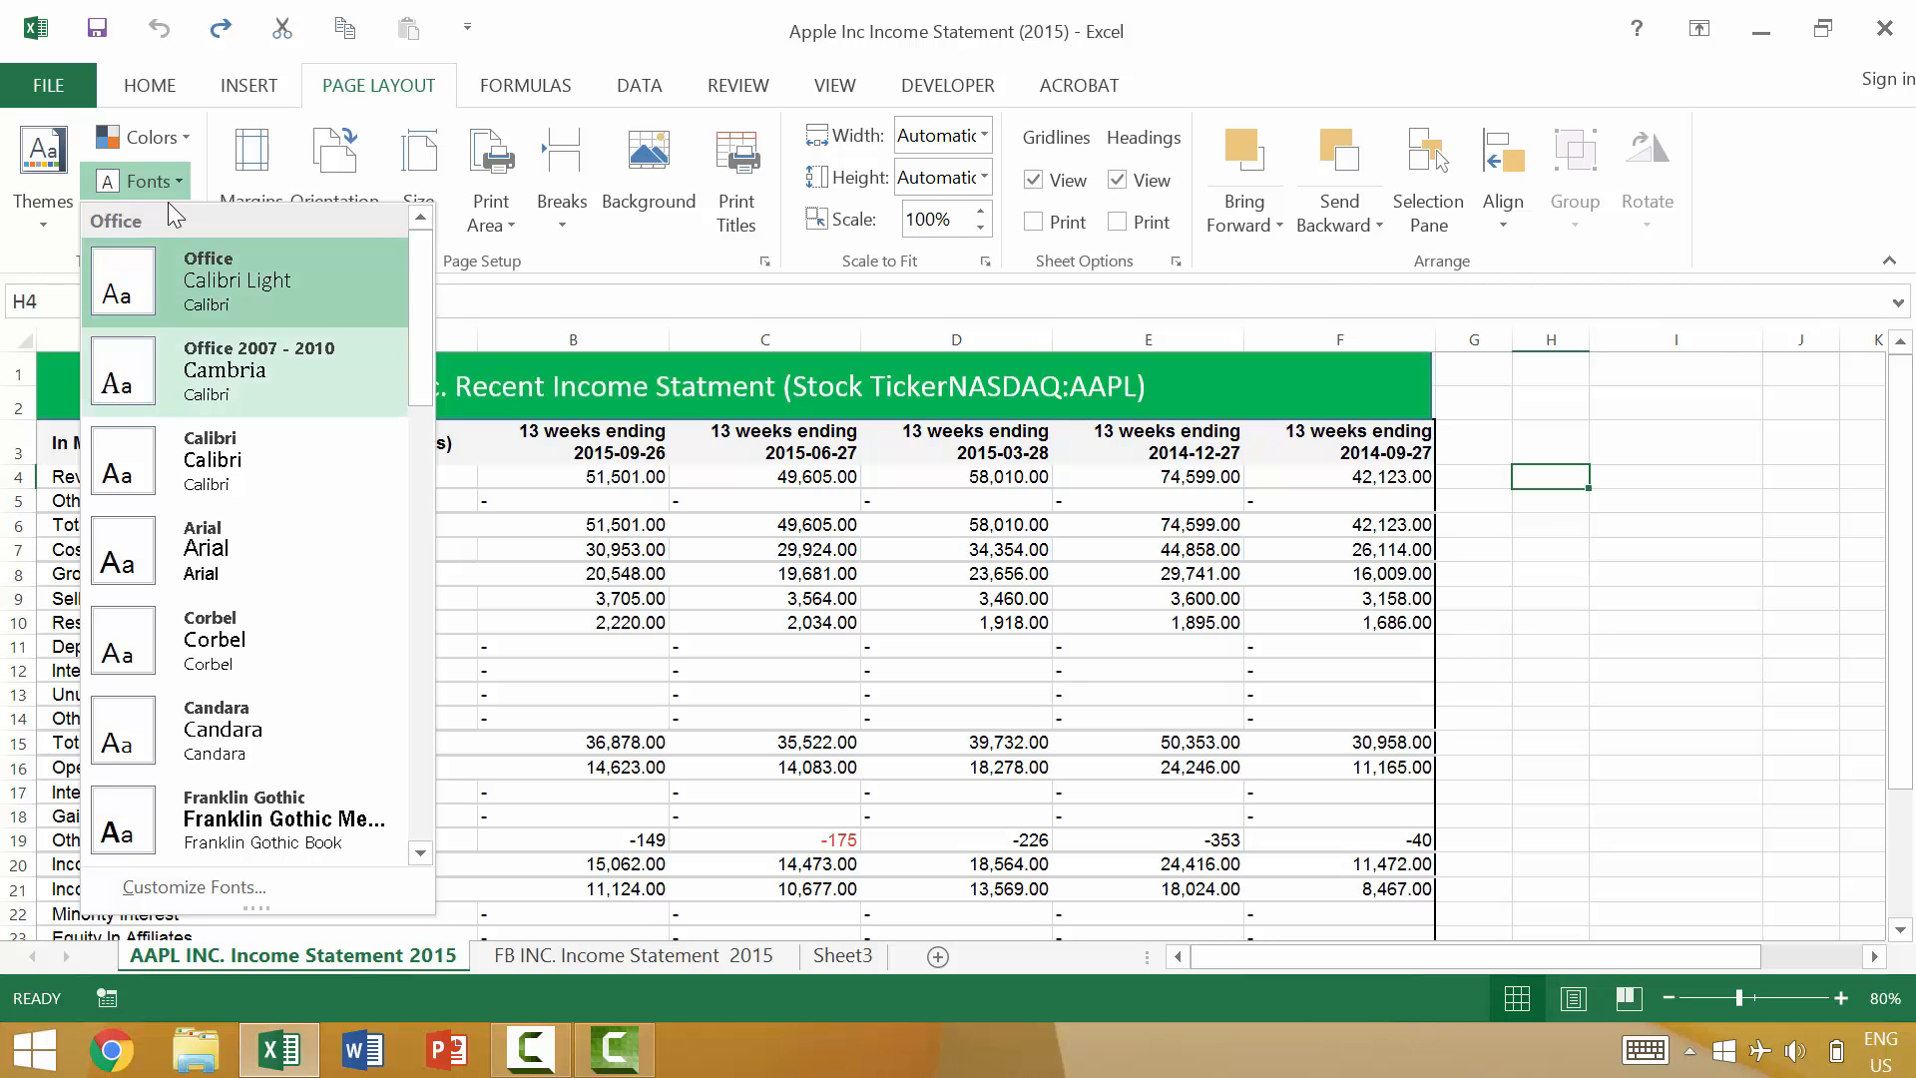
key(Down)
key(Down)
key(Down)
key(Down)
key(Down)
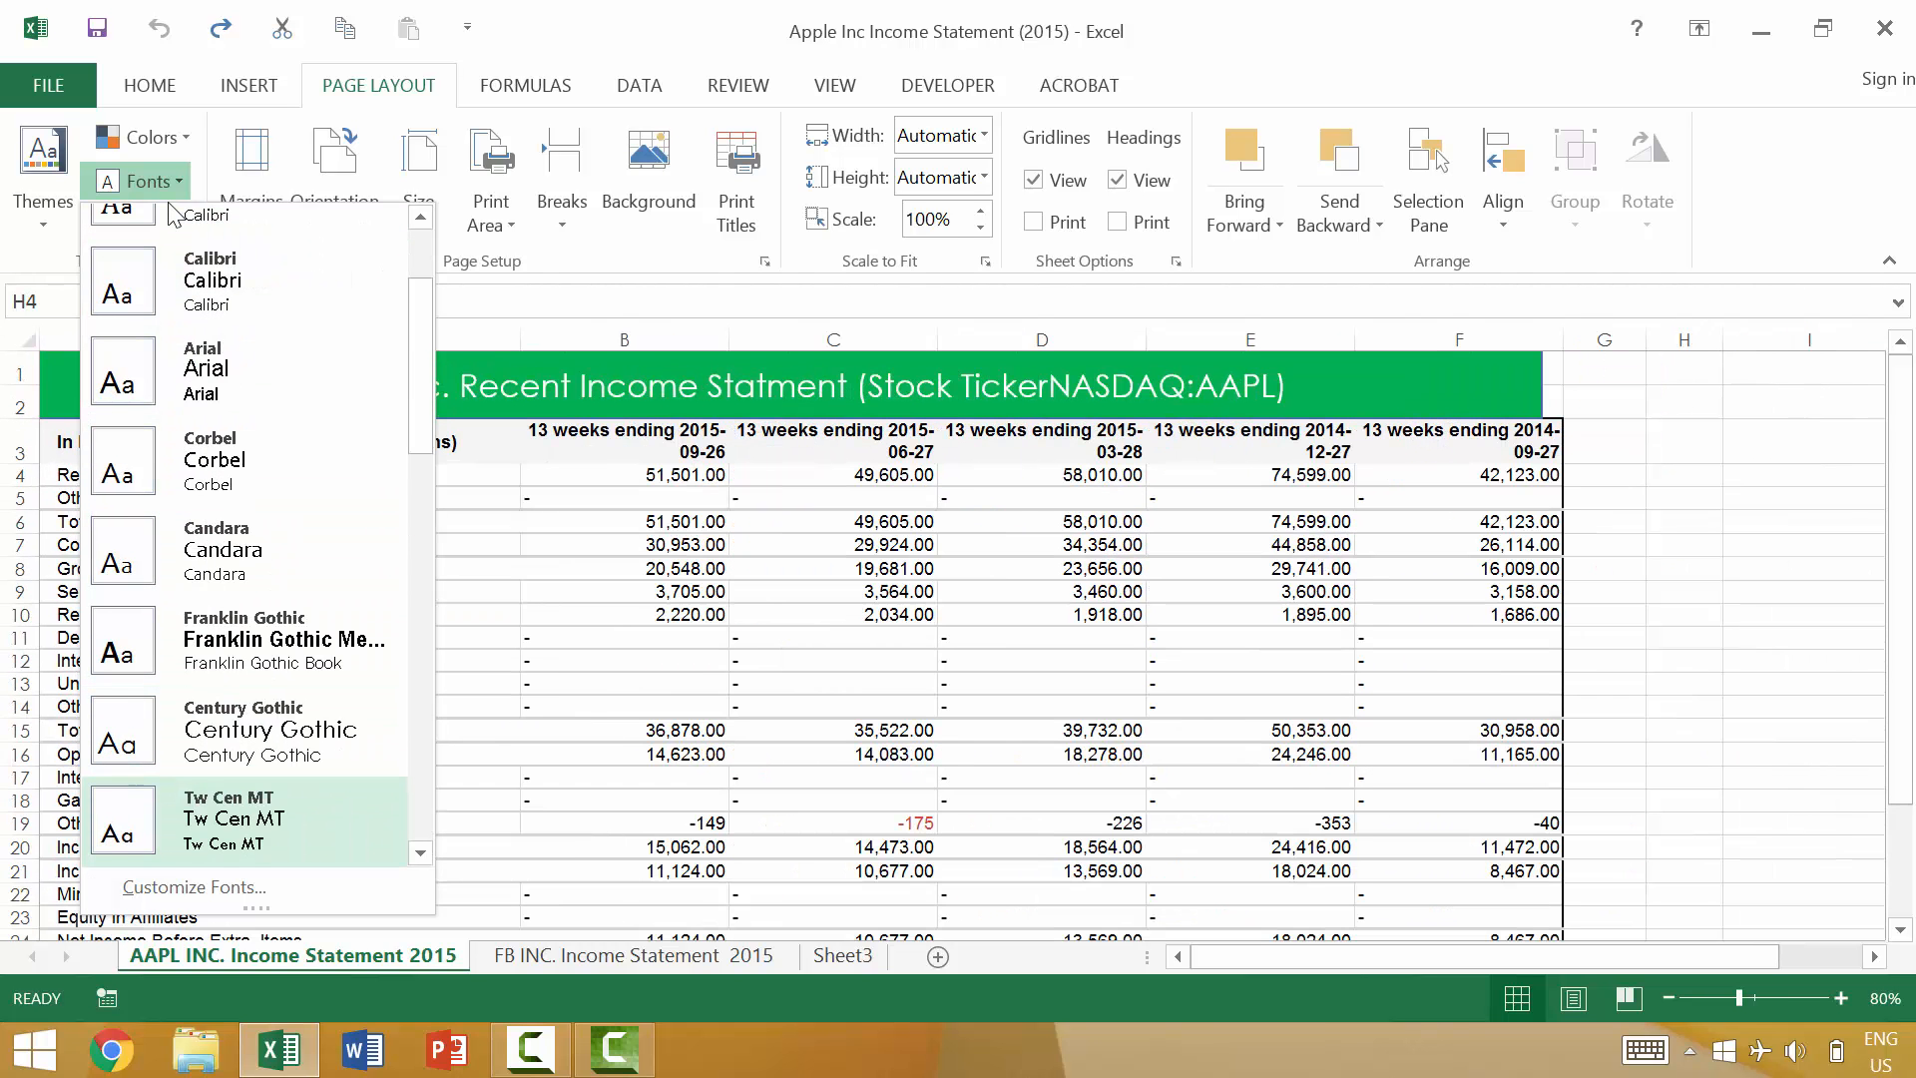
key(Down)
key(Down)
key(Down)
key(Down)
key(Down)
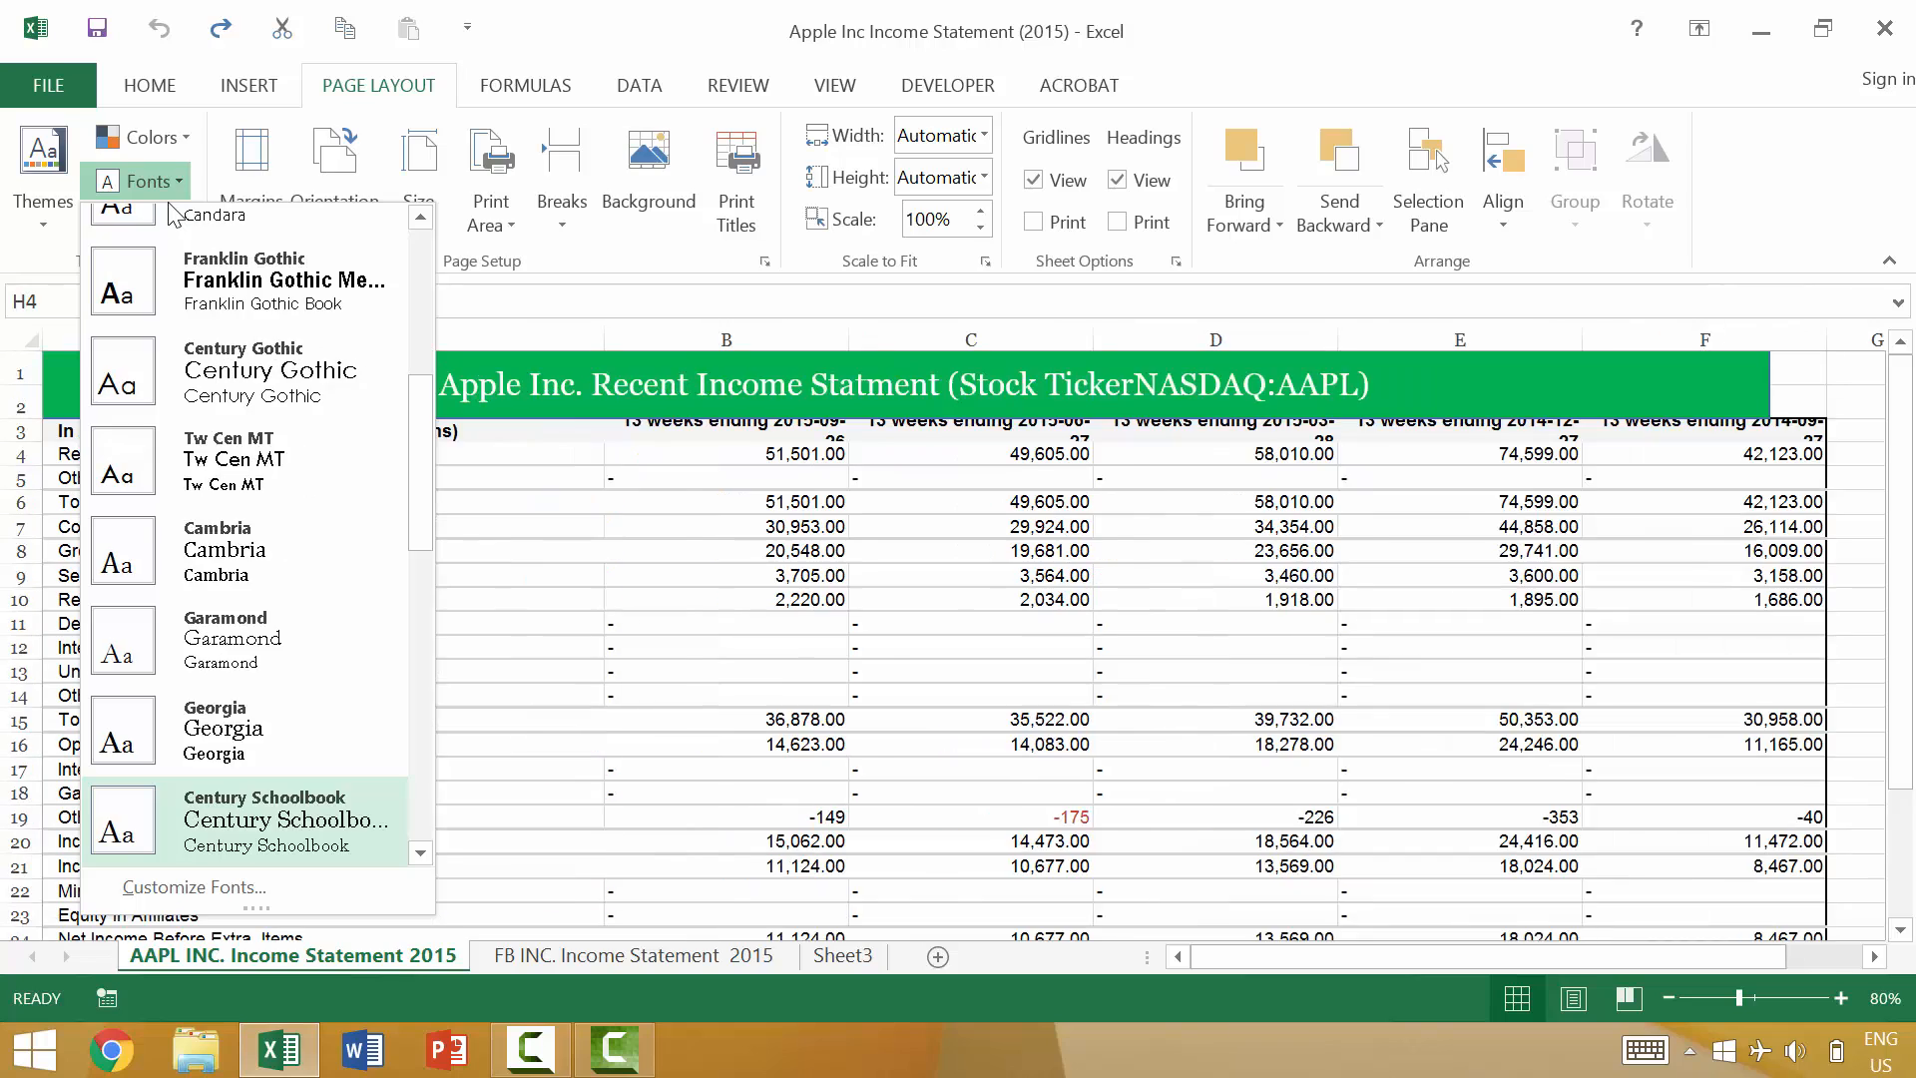
key(Down)
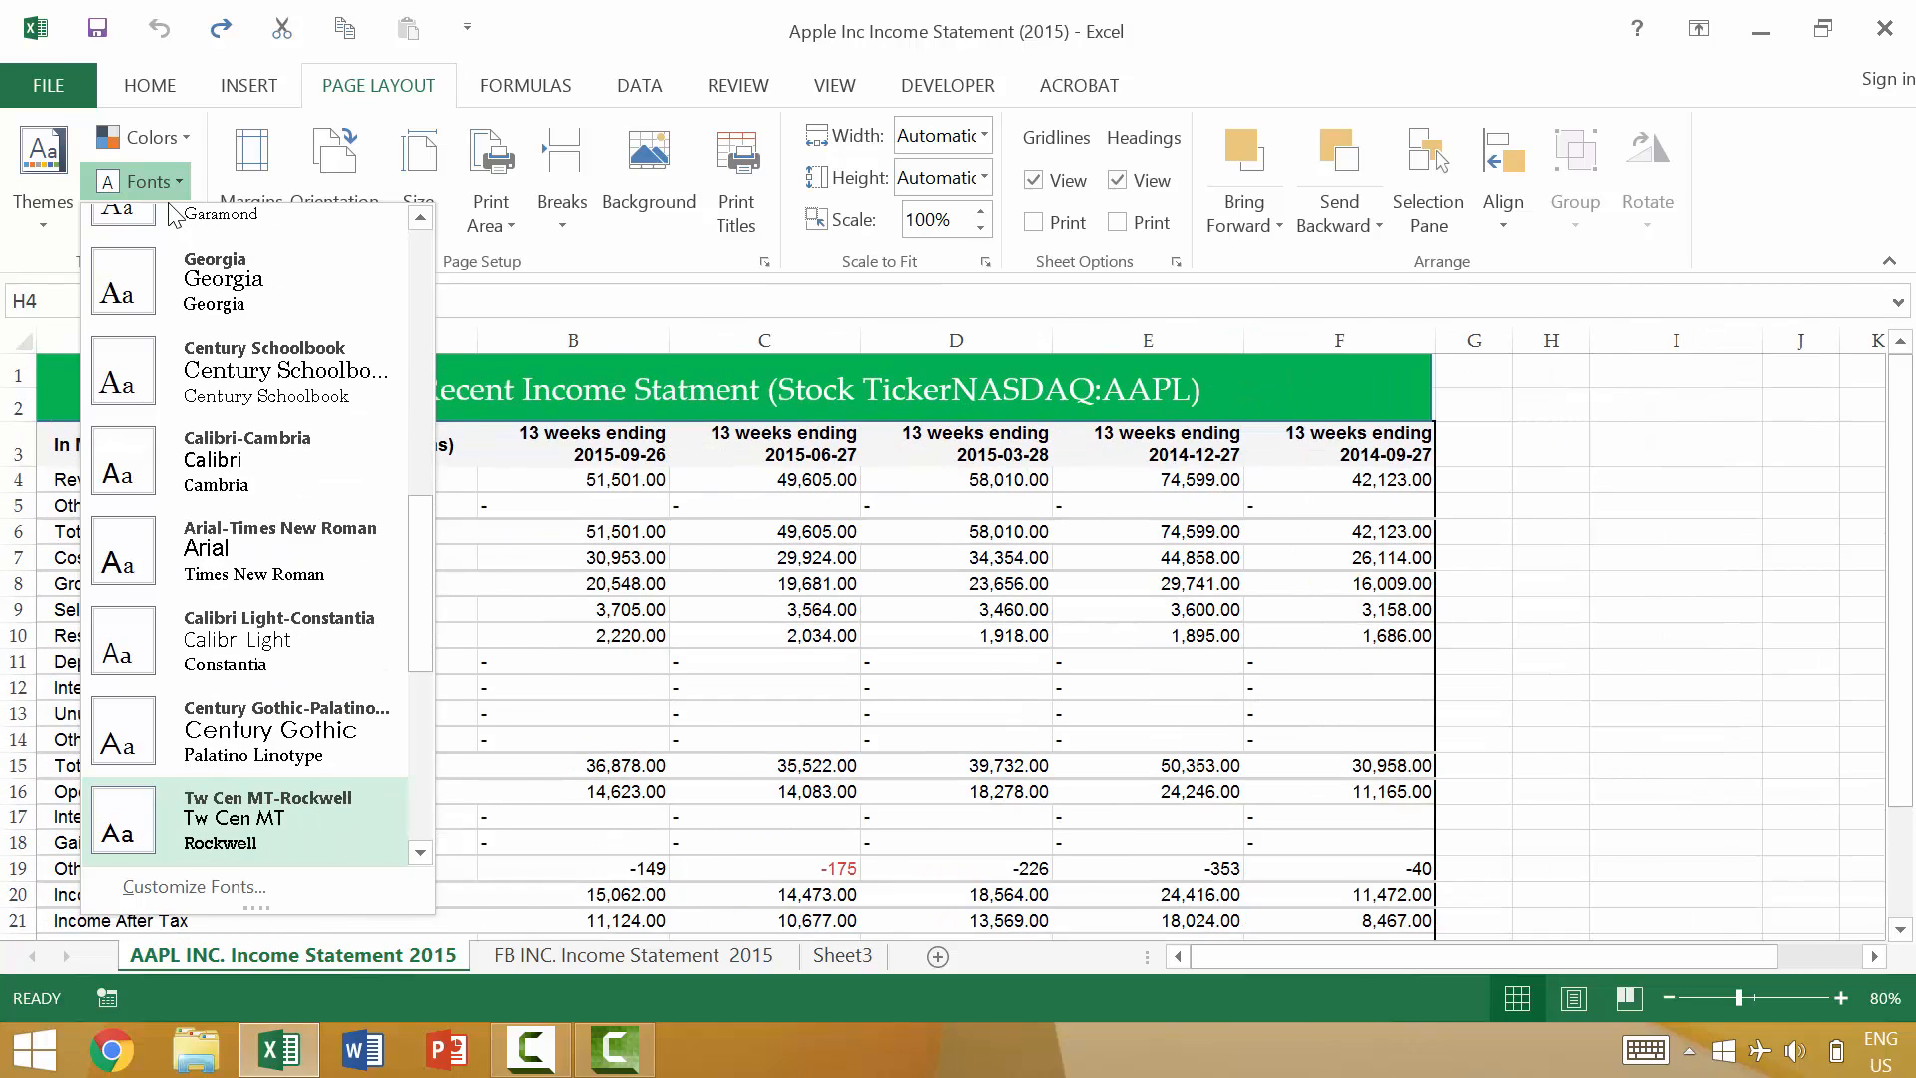
Step: Go back up to the Garamond theme font set, apply it to the workbook, and undo the change
key(Up)
key(Up)
key(Up)
key(Up)
key(Up)
key(Up)
key(Up)
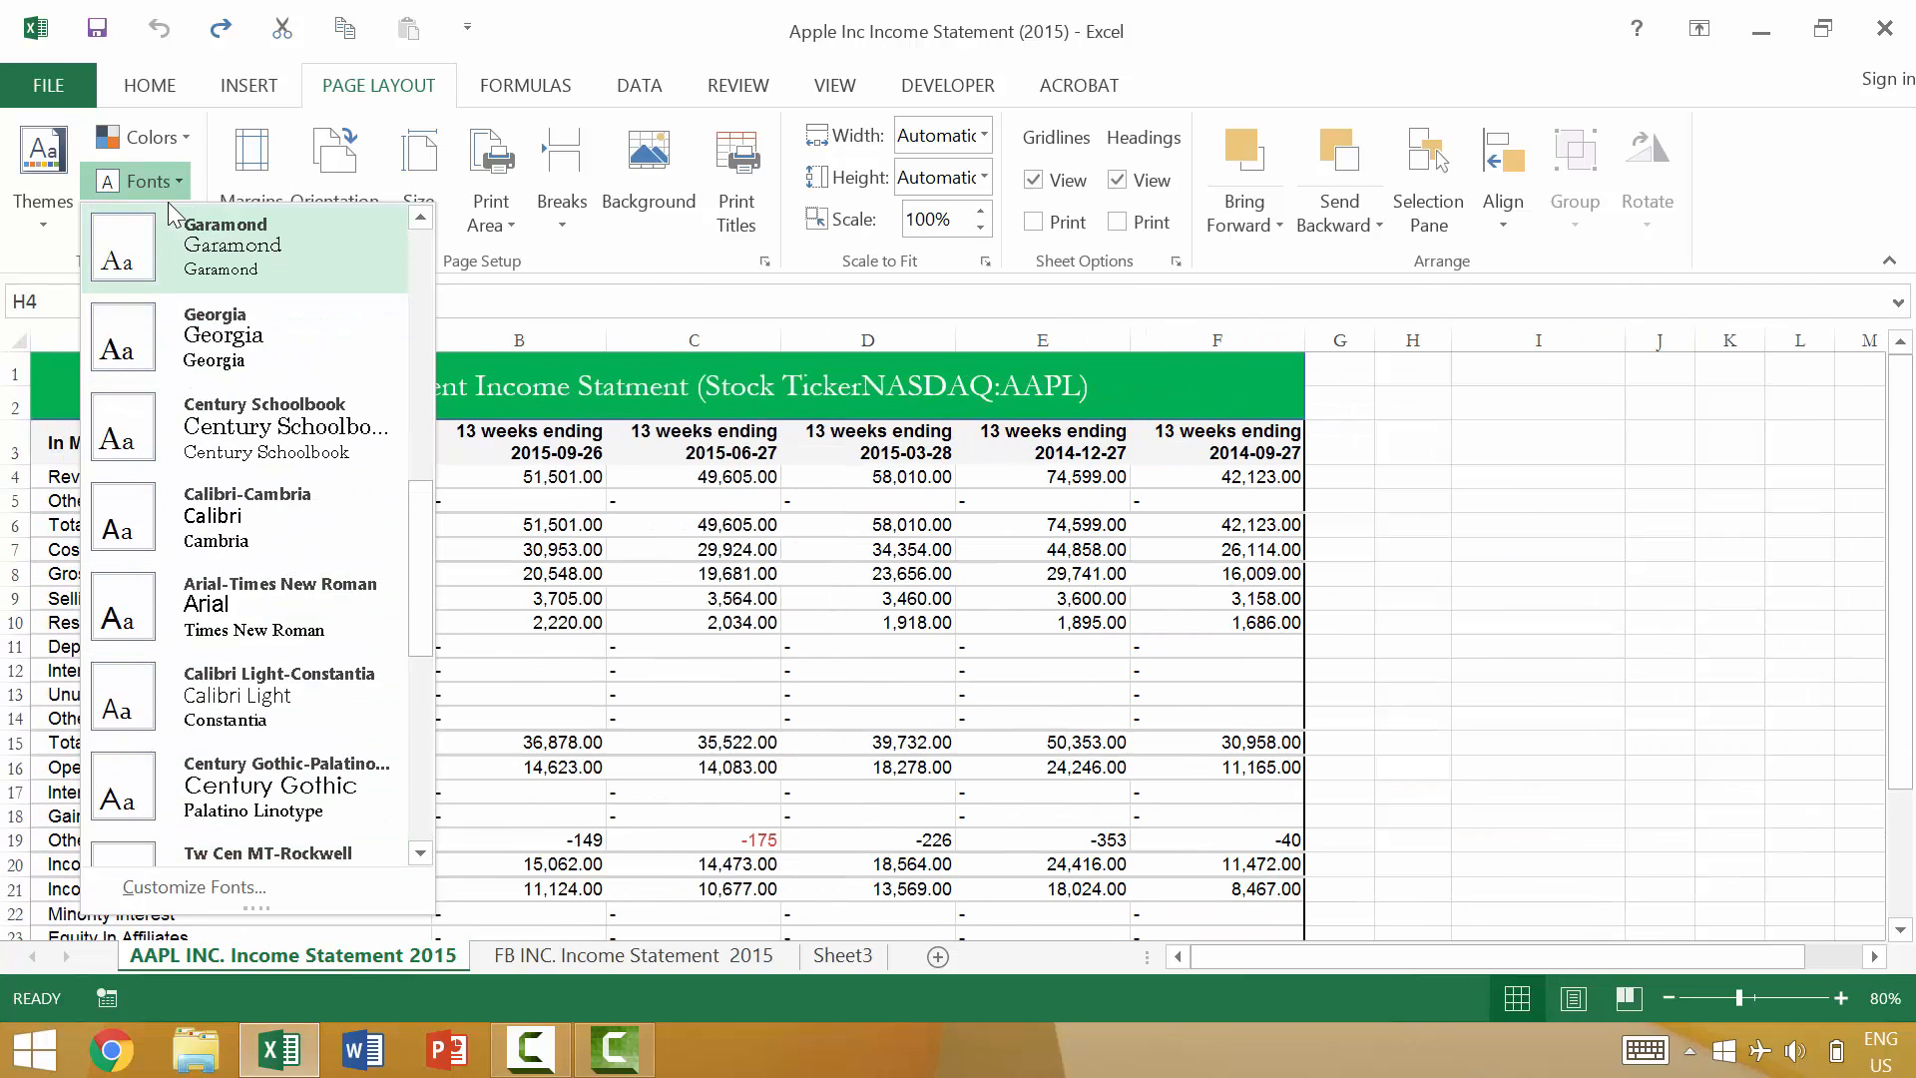
click(170, 214)
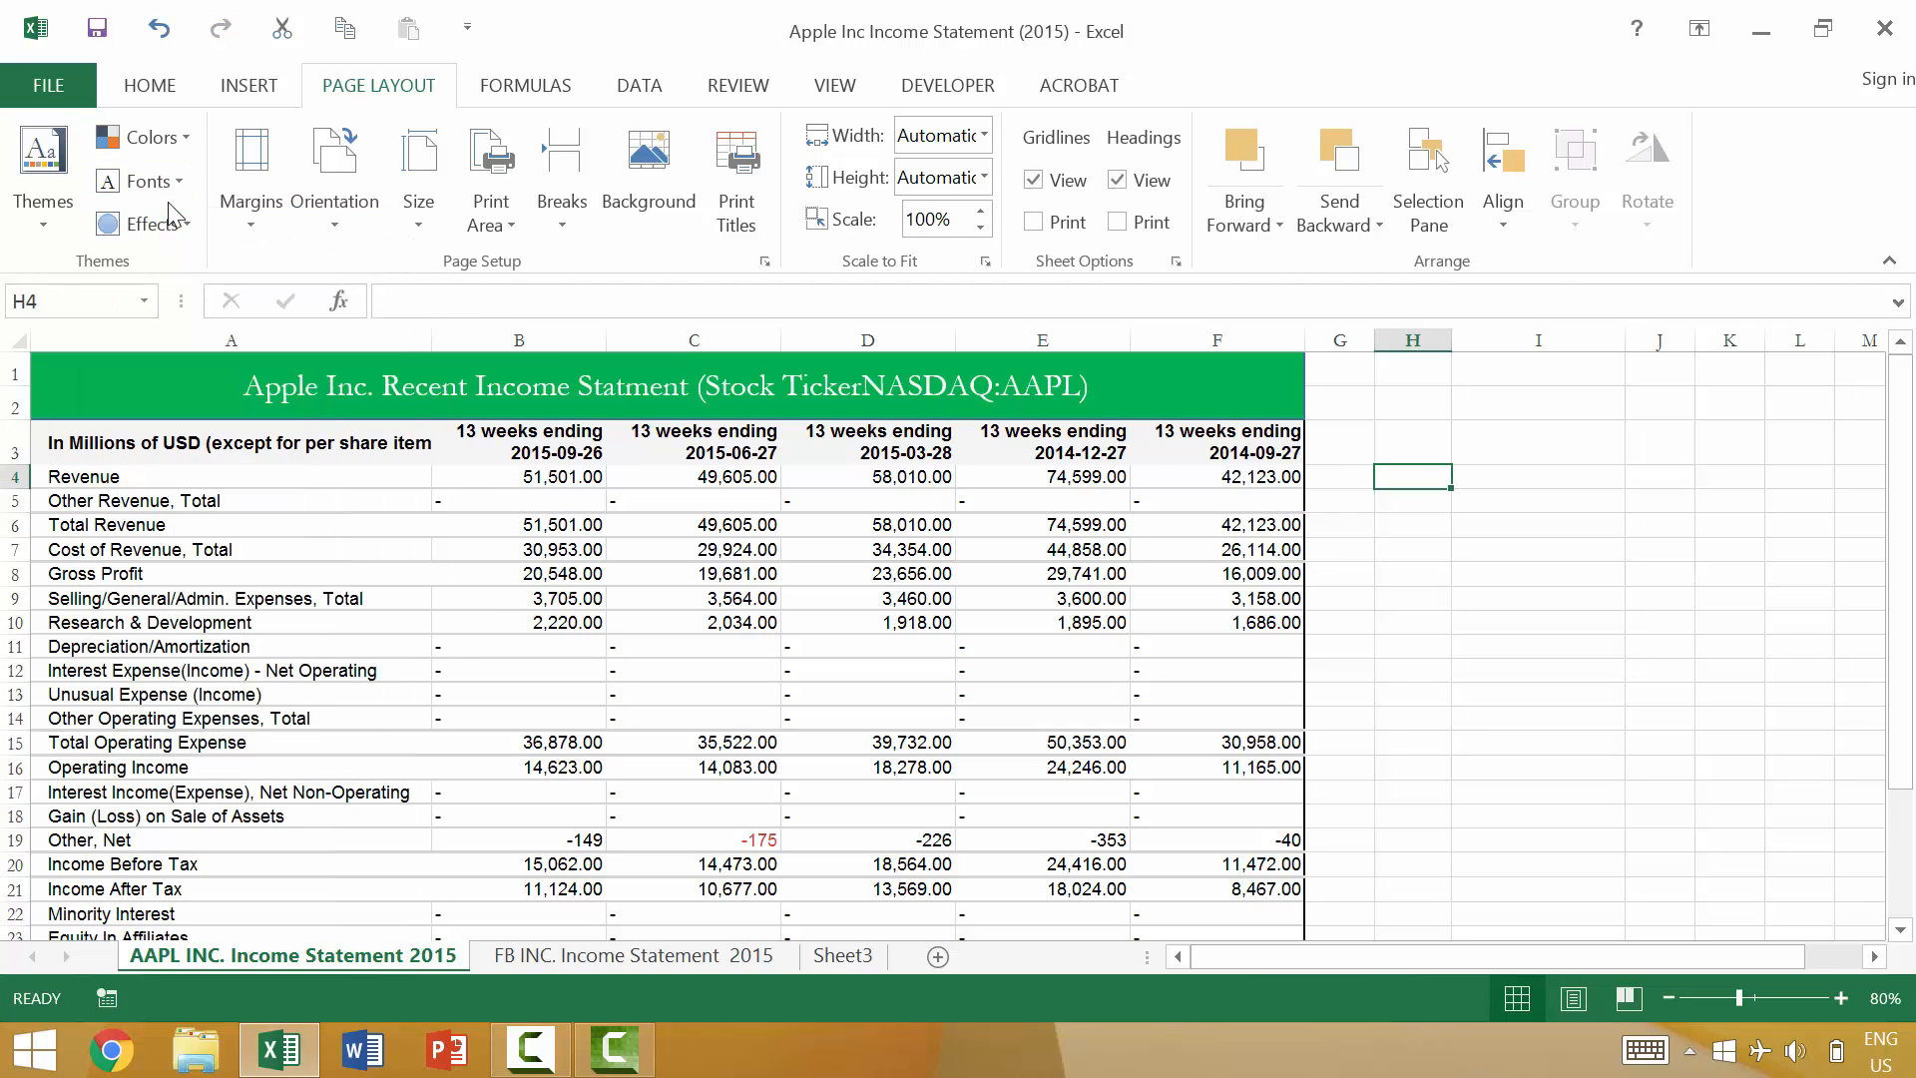
key(ctrl+z)
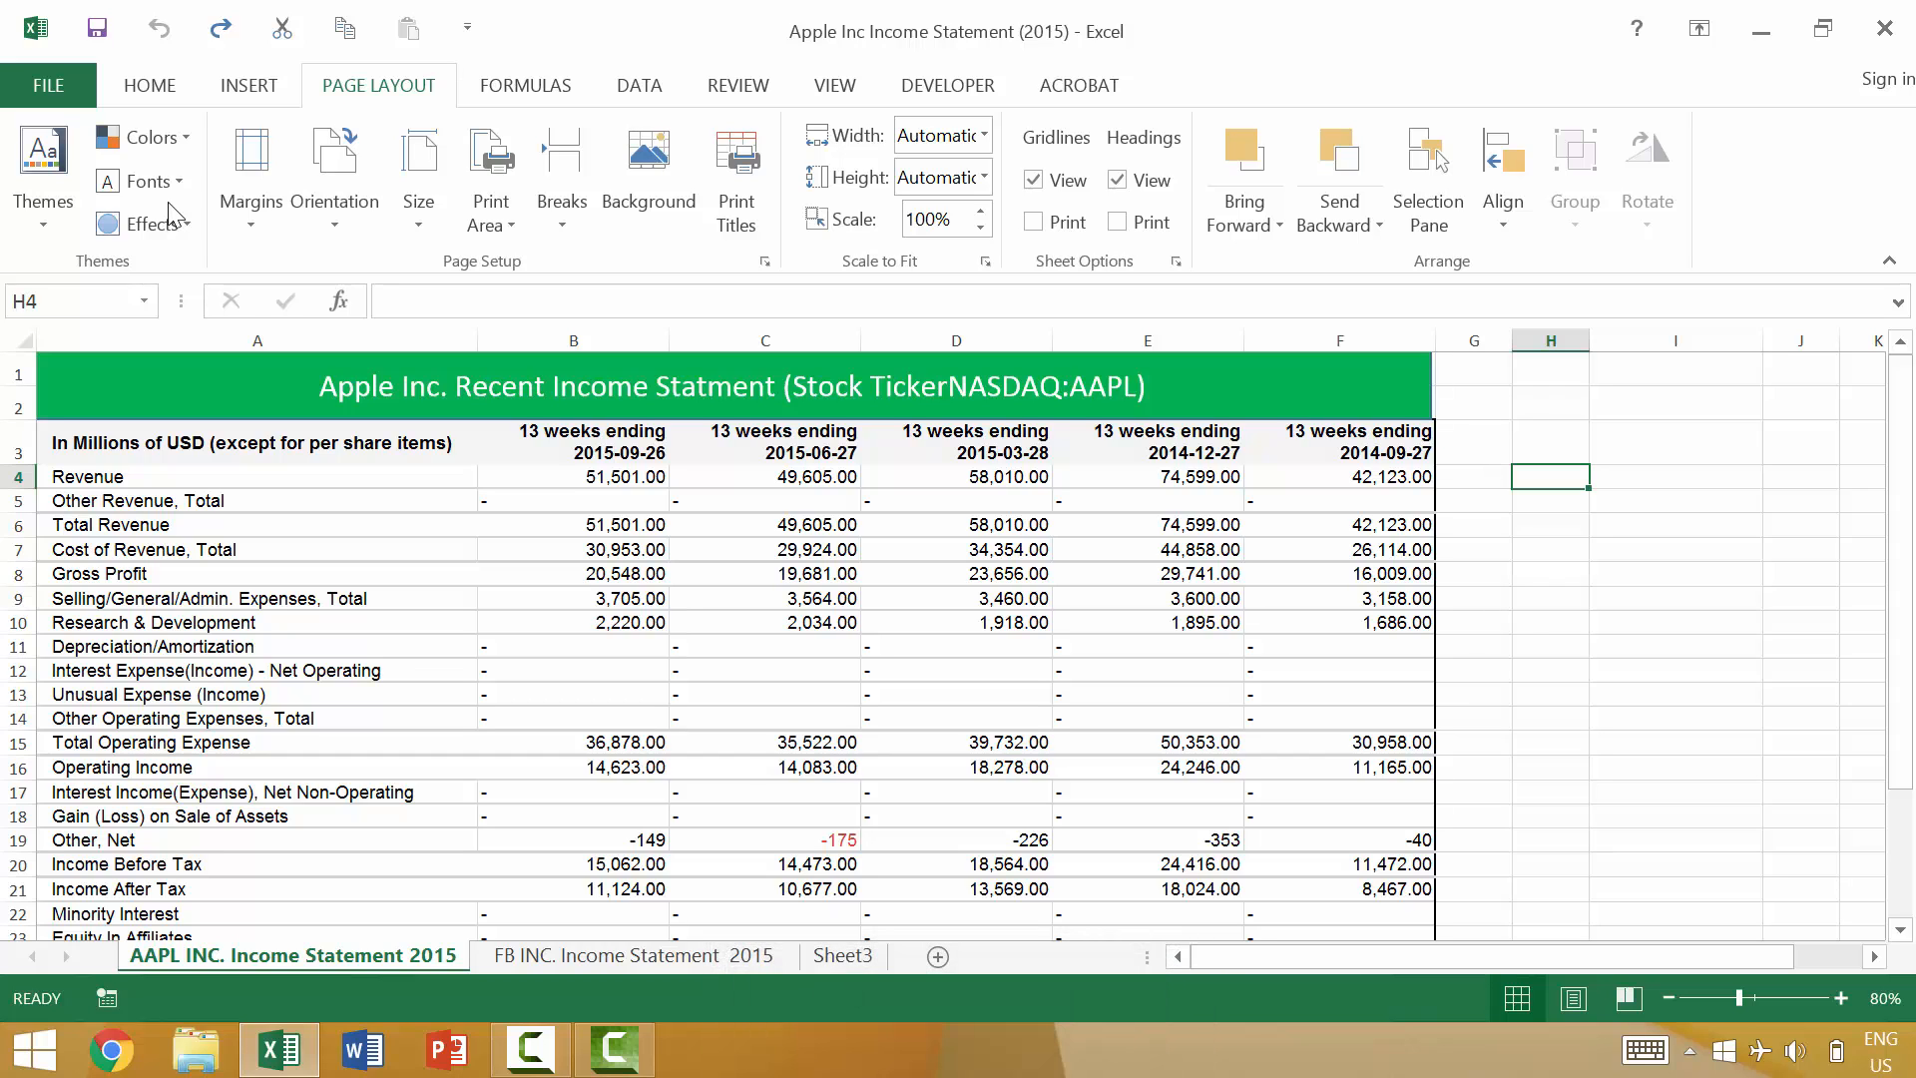
Step: Apply the Arial theme font set using keyboard navigation only, and undo the font change
key(alt)
key(Tab)
key(Tab)
key(Tab)
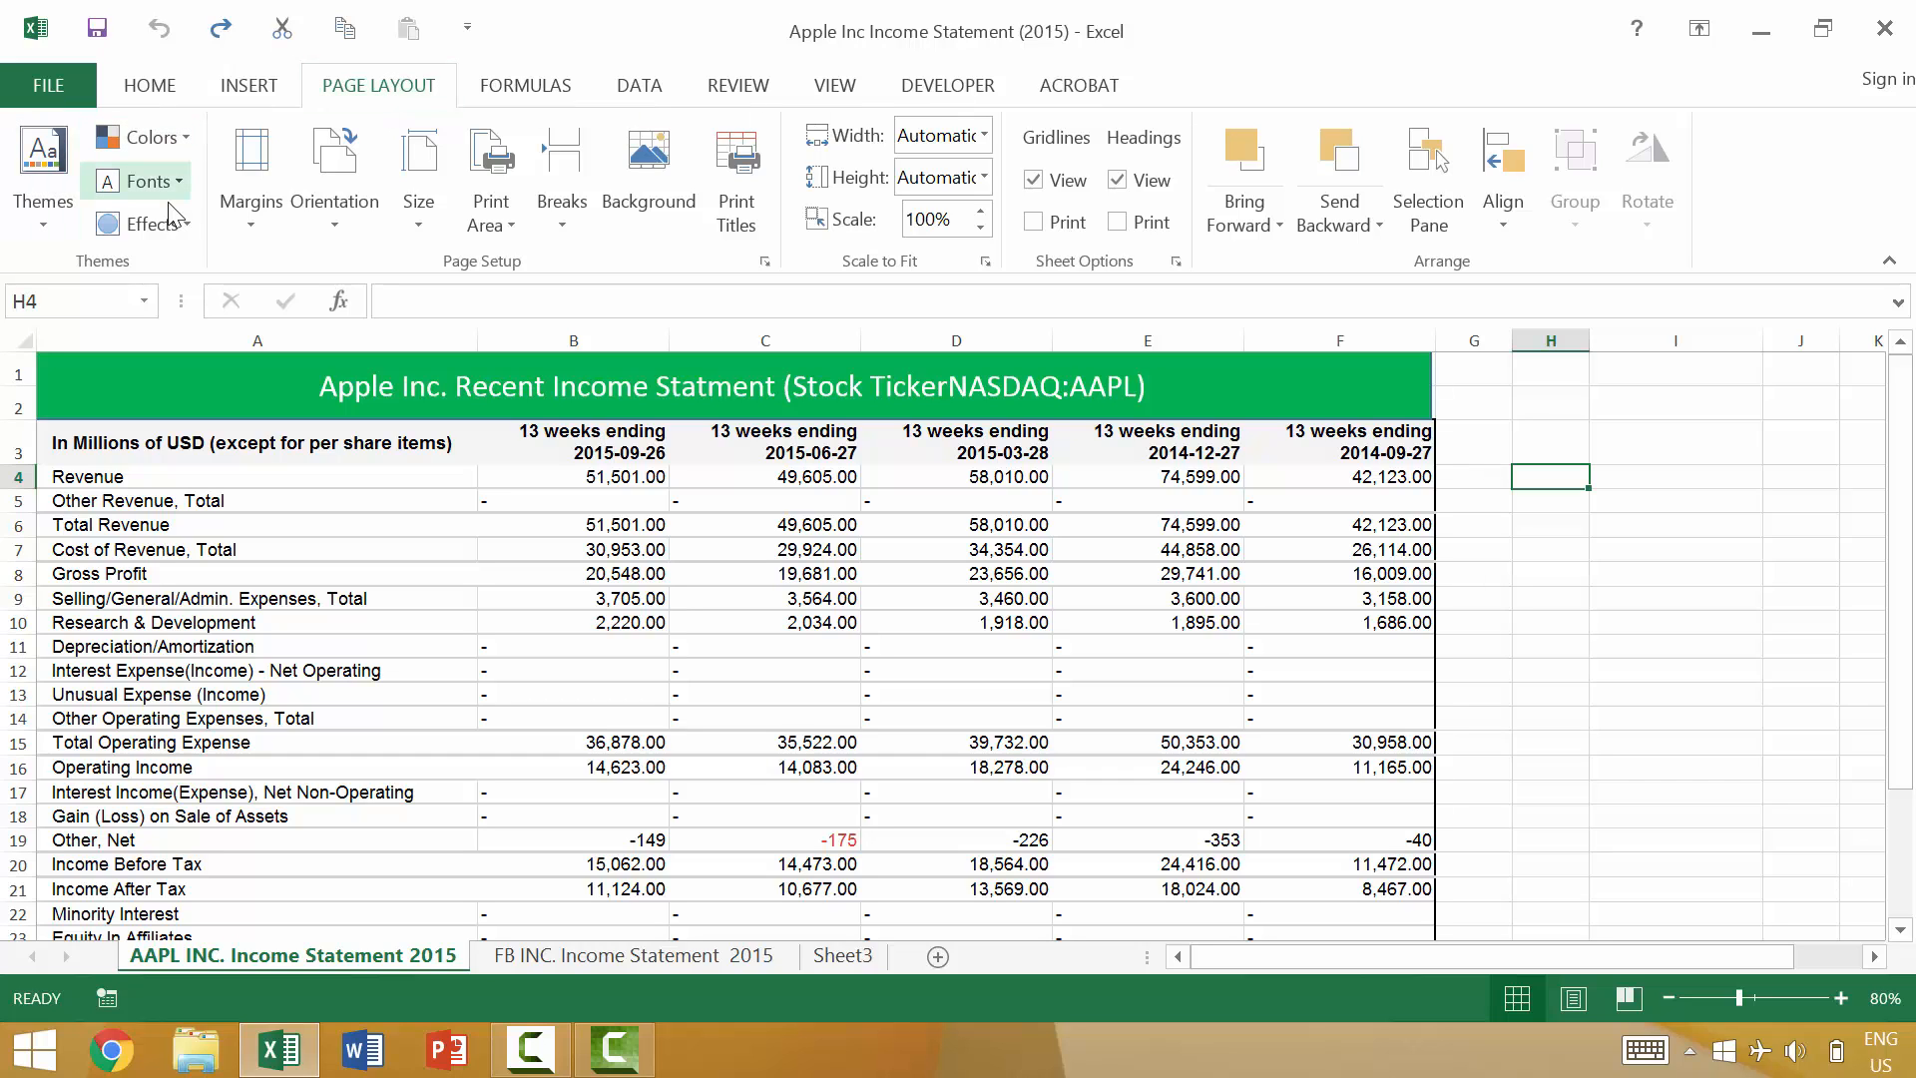
key(Return)
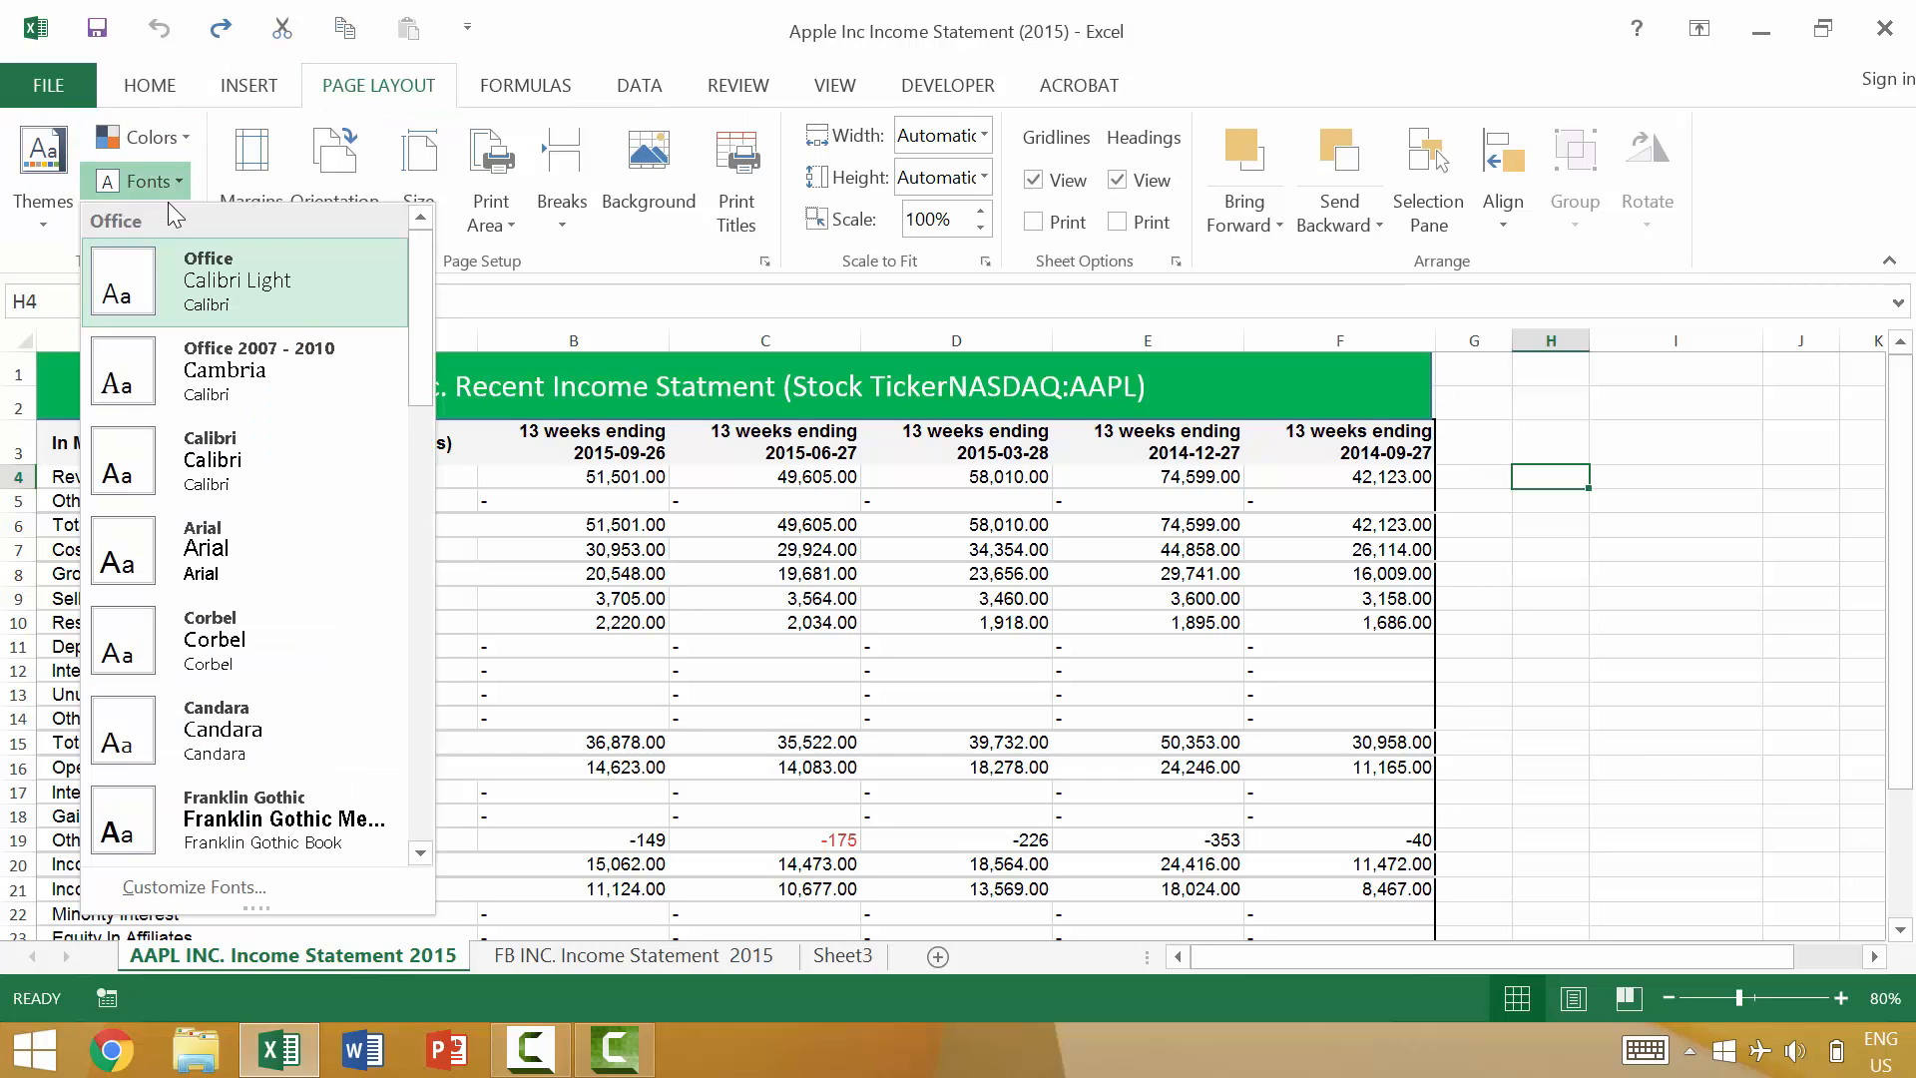
key(Down)
key(Down)
key(Down)
key(Return)
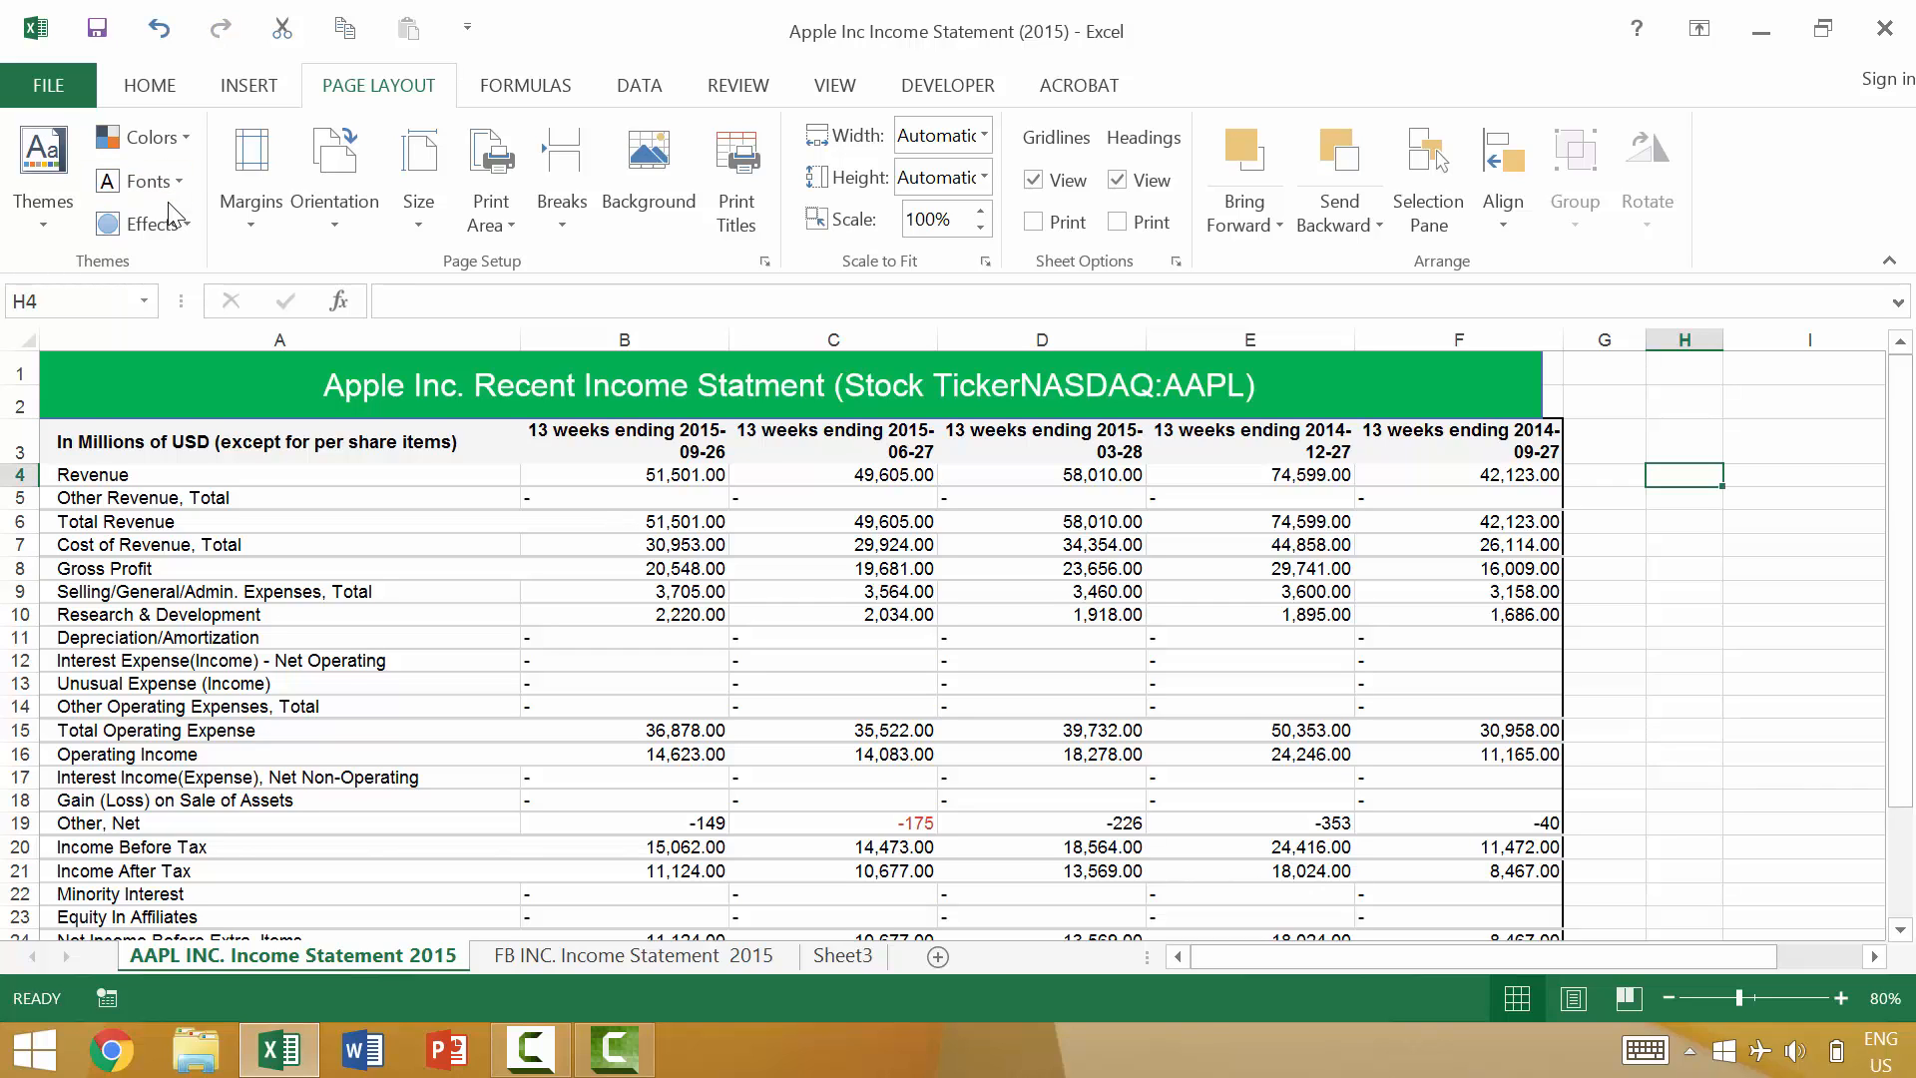
key(ctrl+z)
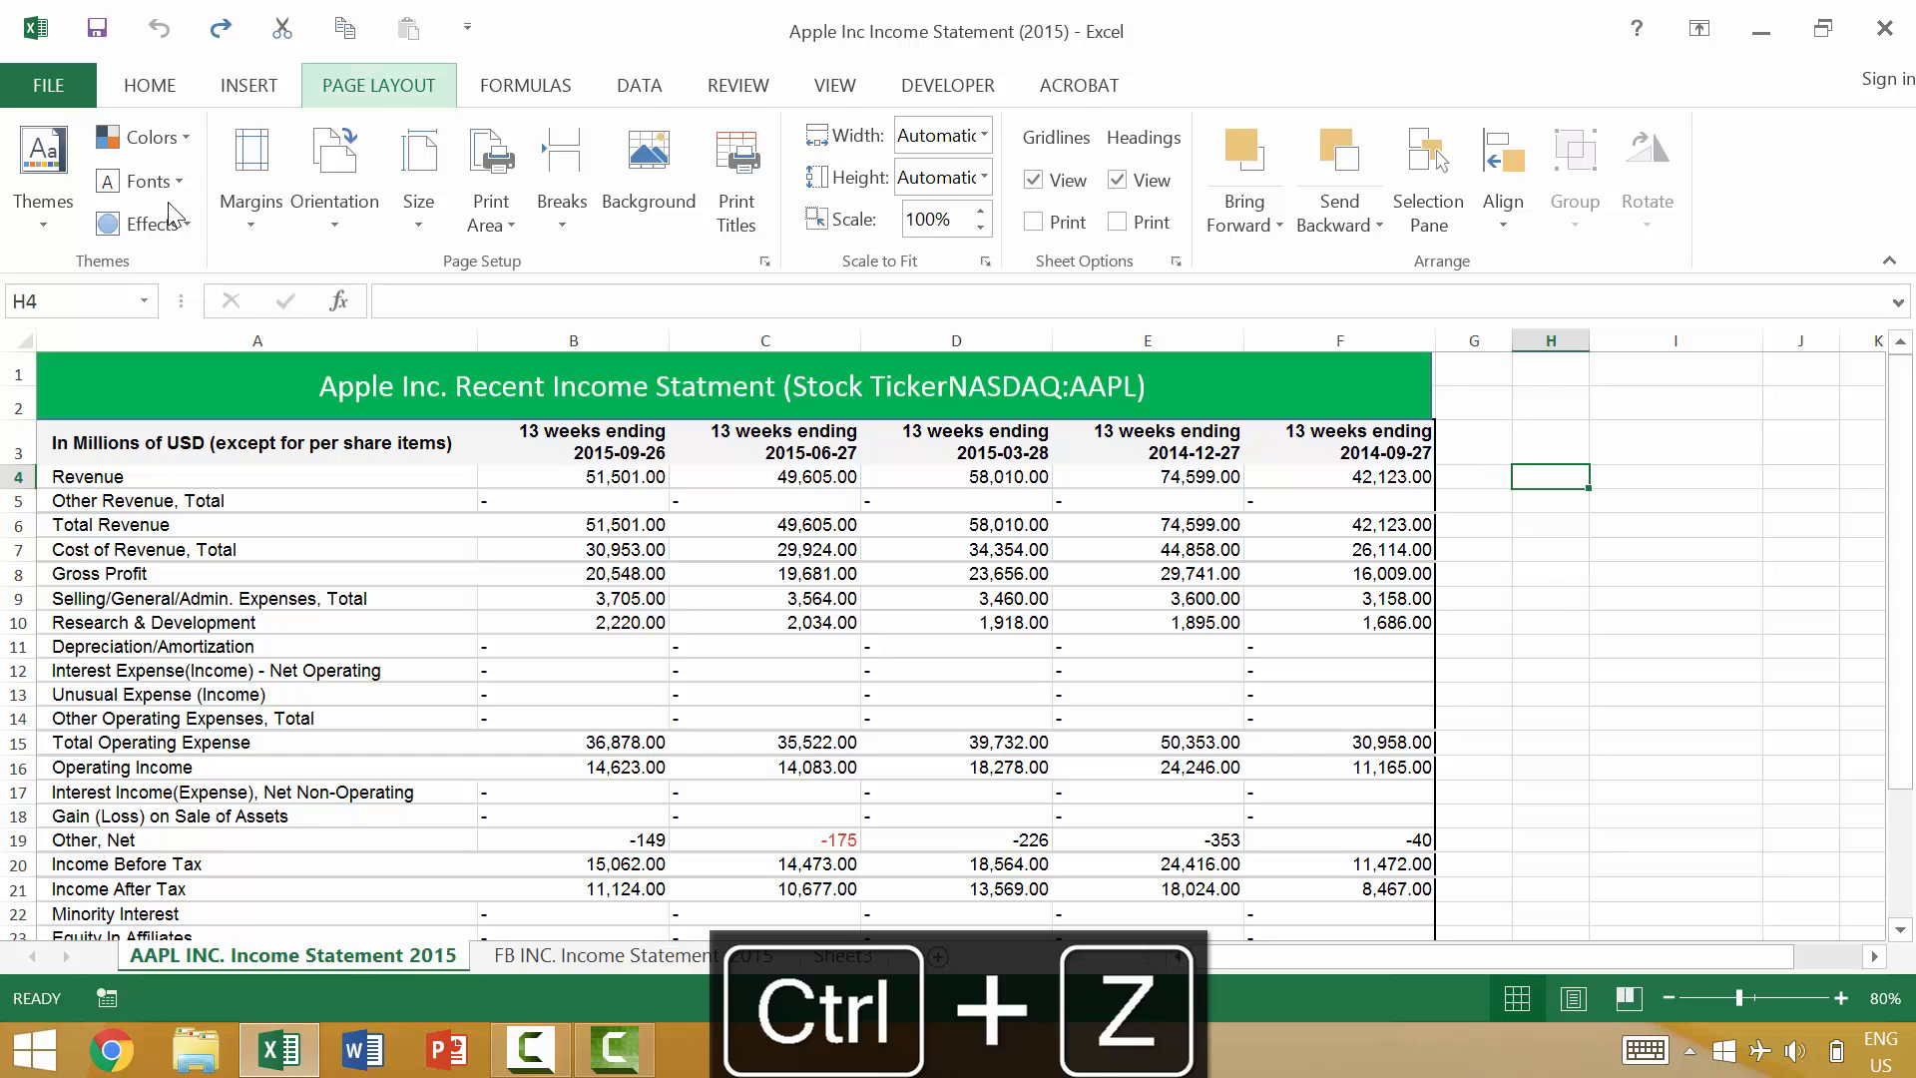
Step: Step the keyboard focus through the Page Layout commands to the Height scaling setting, and exit keyboard navigation
key(Tab)
key(Tab)
key(Tab)
key(Tab)
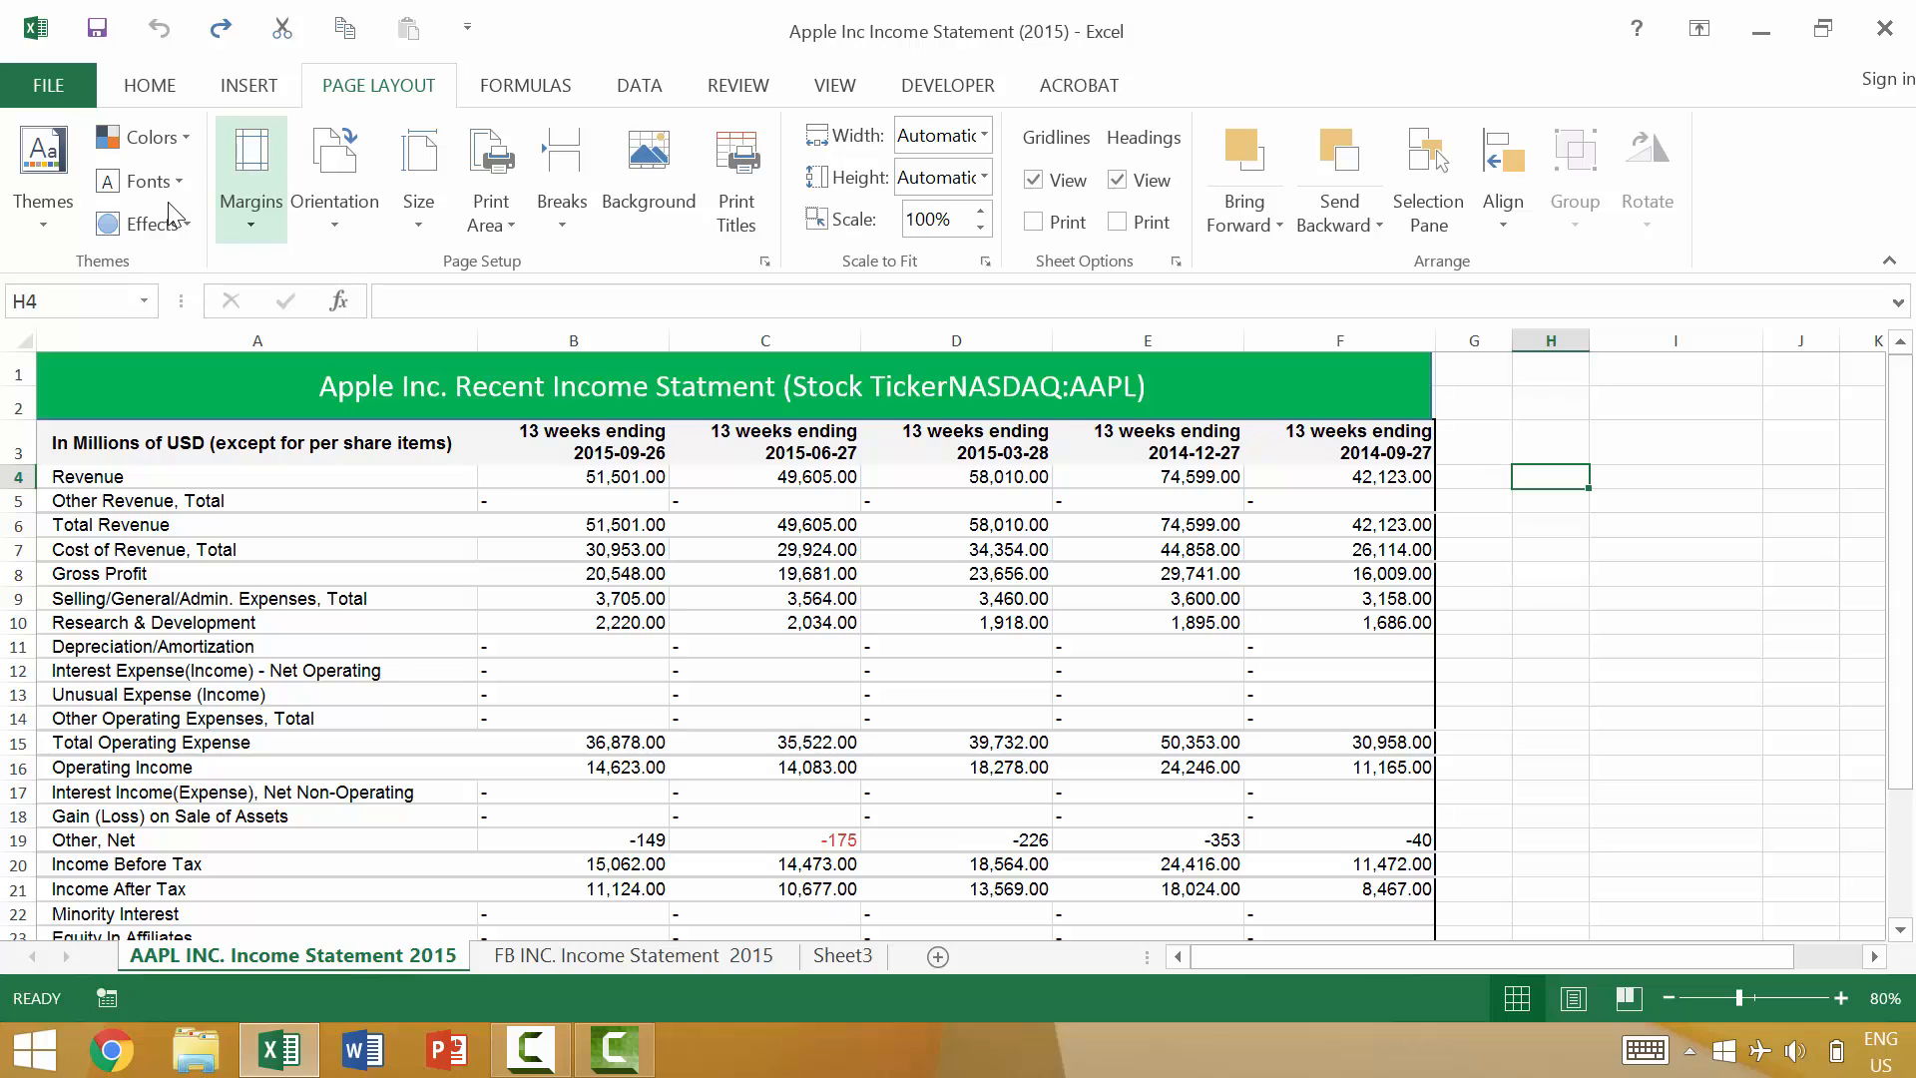
key(Tab)
key(Tab)
key(Tab)
key(Tab)
key(Tab)
key(Tab)
key(Tab)
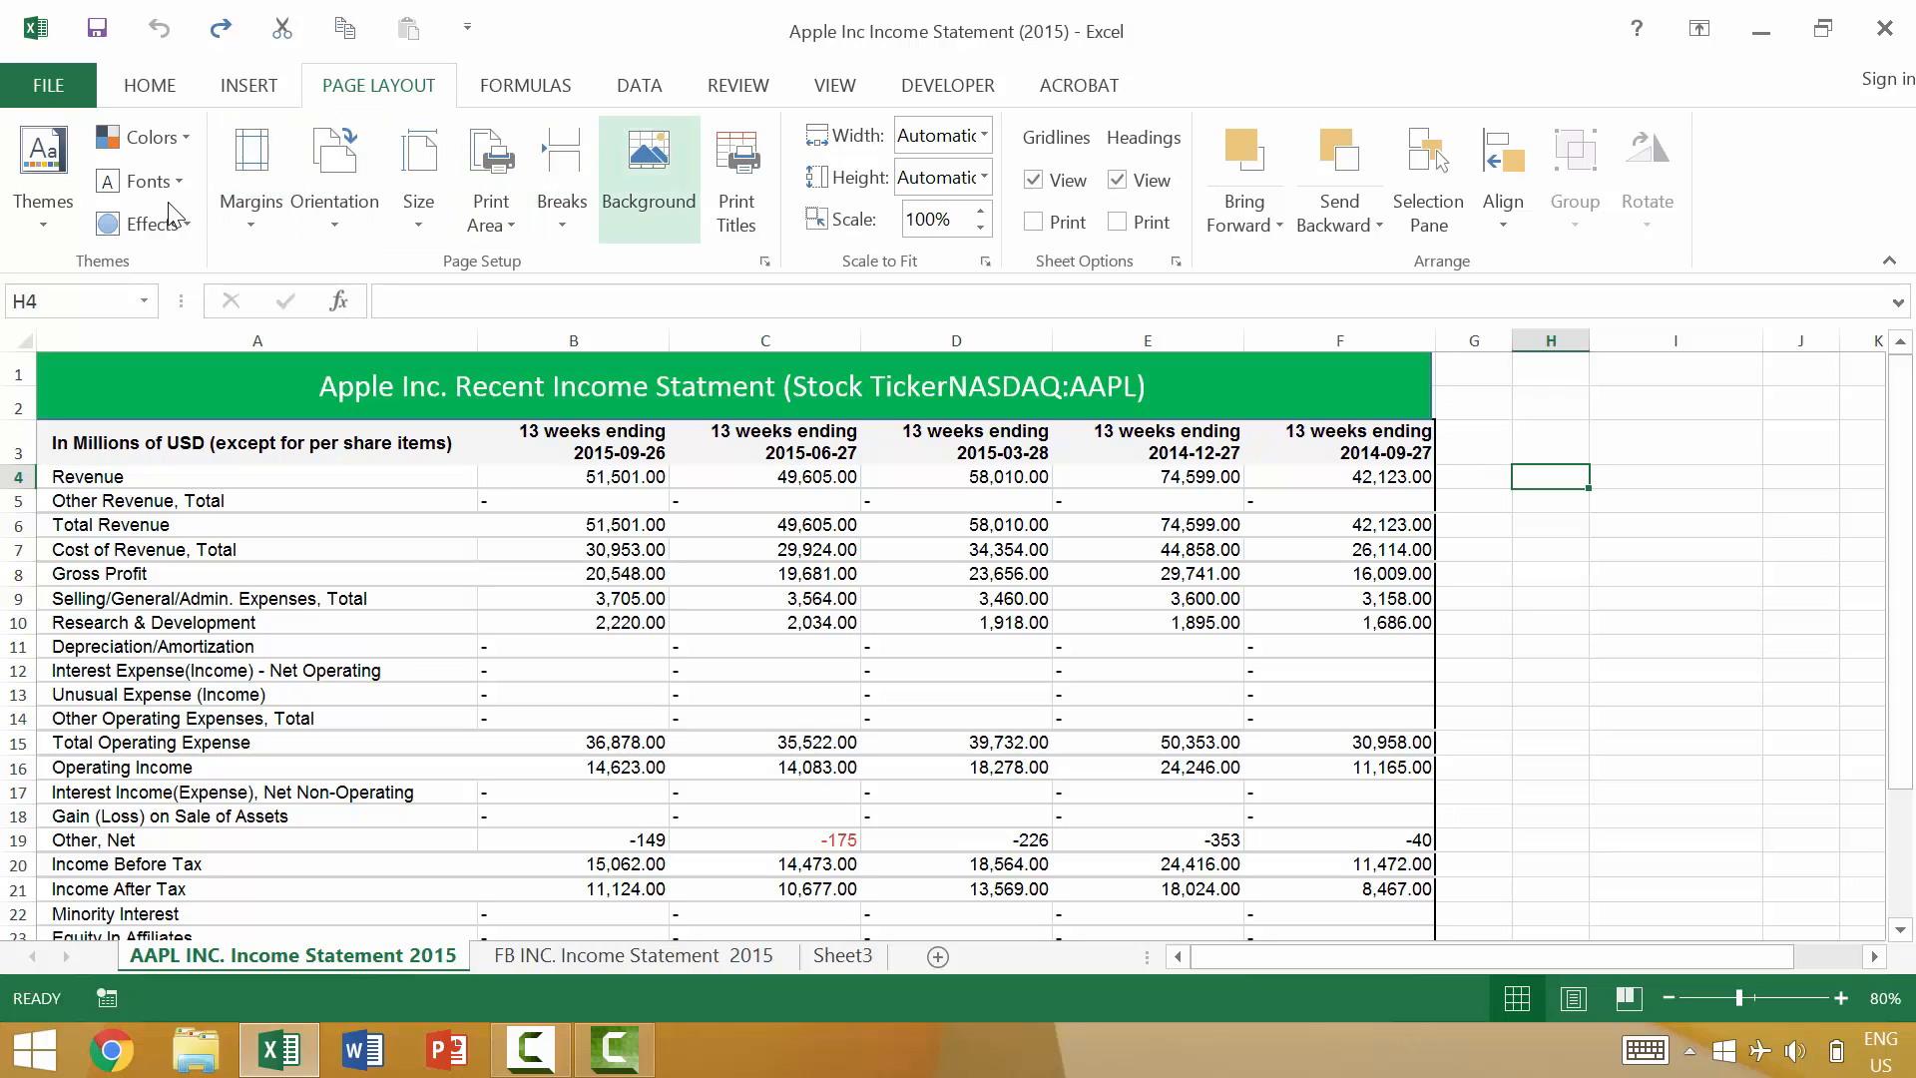
key(Tab)
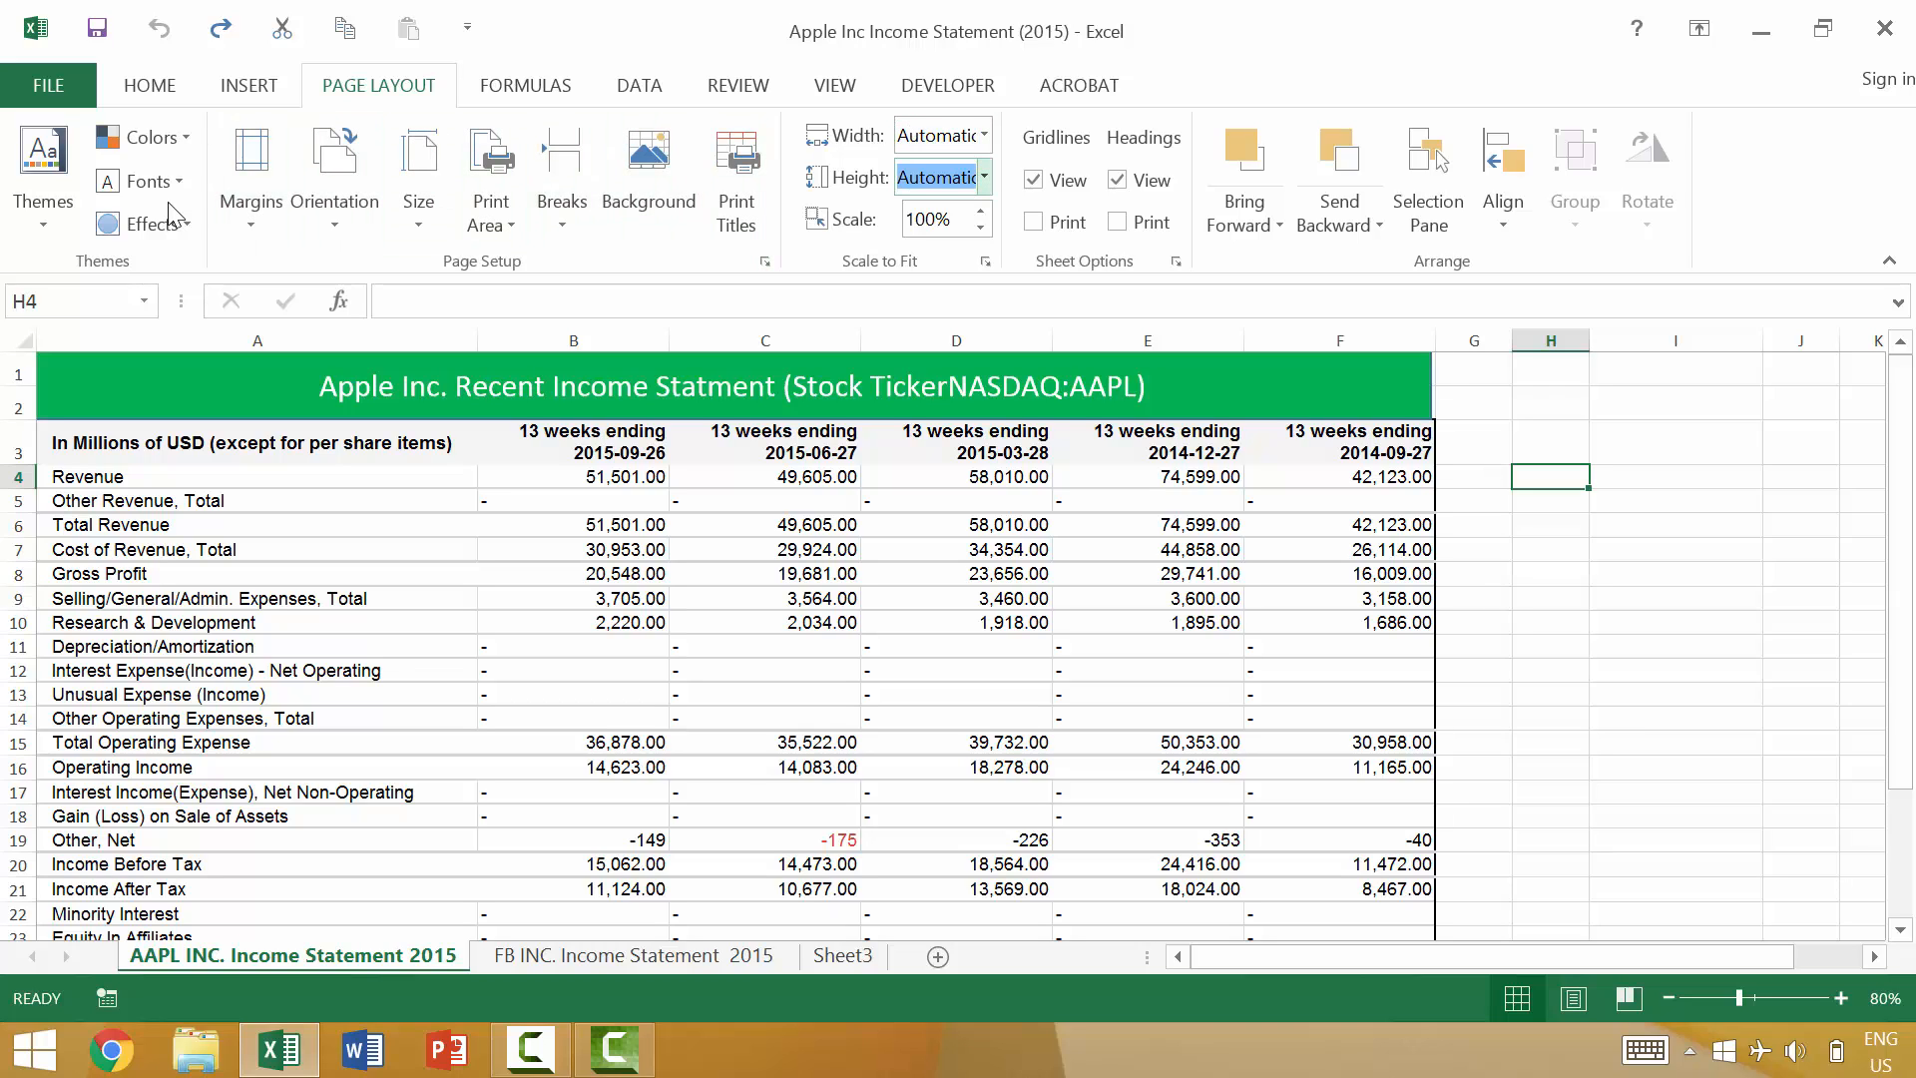
key(Escape)
Step: Use the Home access hints to reach Increase Font Size and enlarge cell H4's font to 12
key(alt)
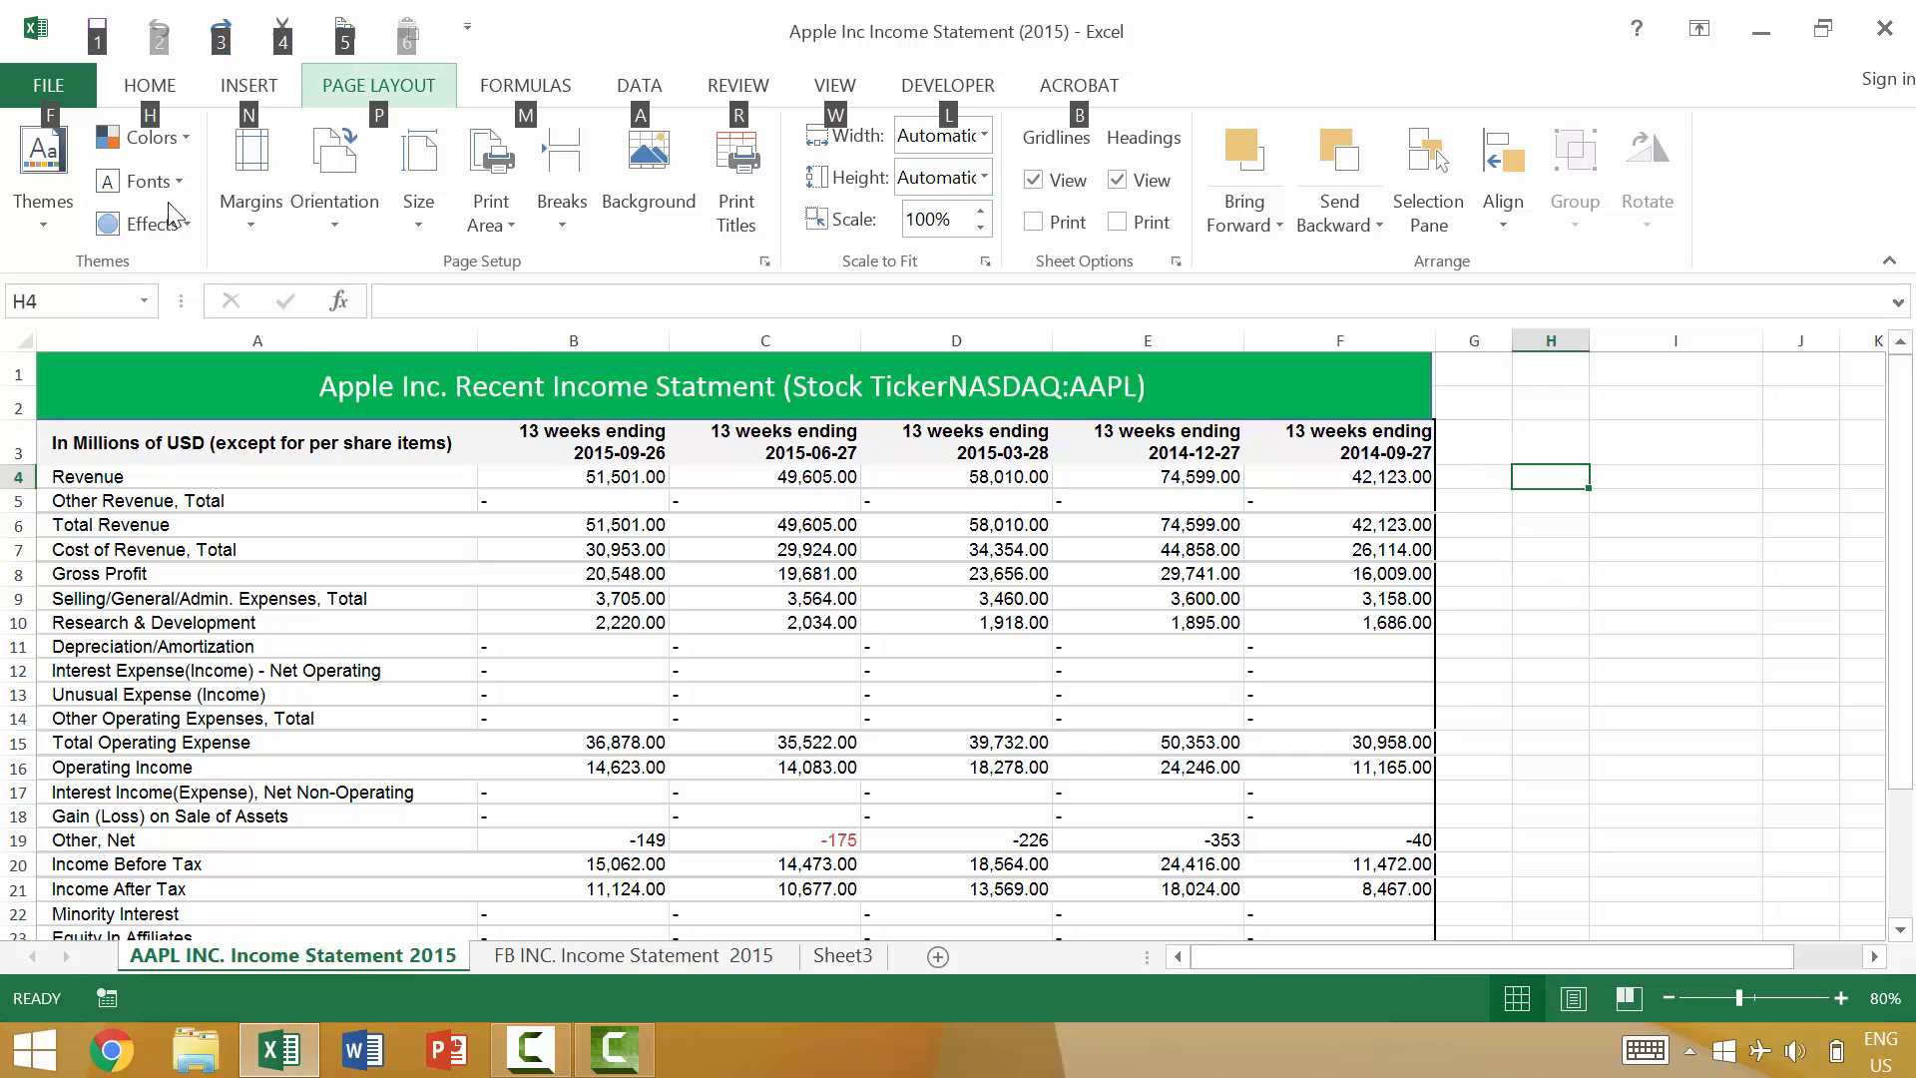
key(h)
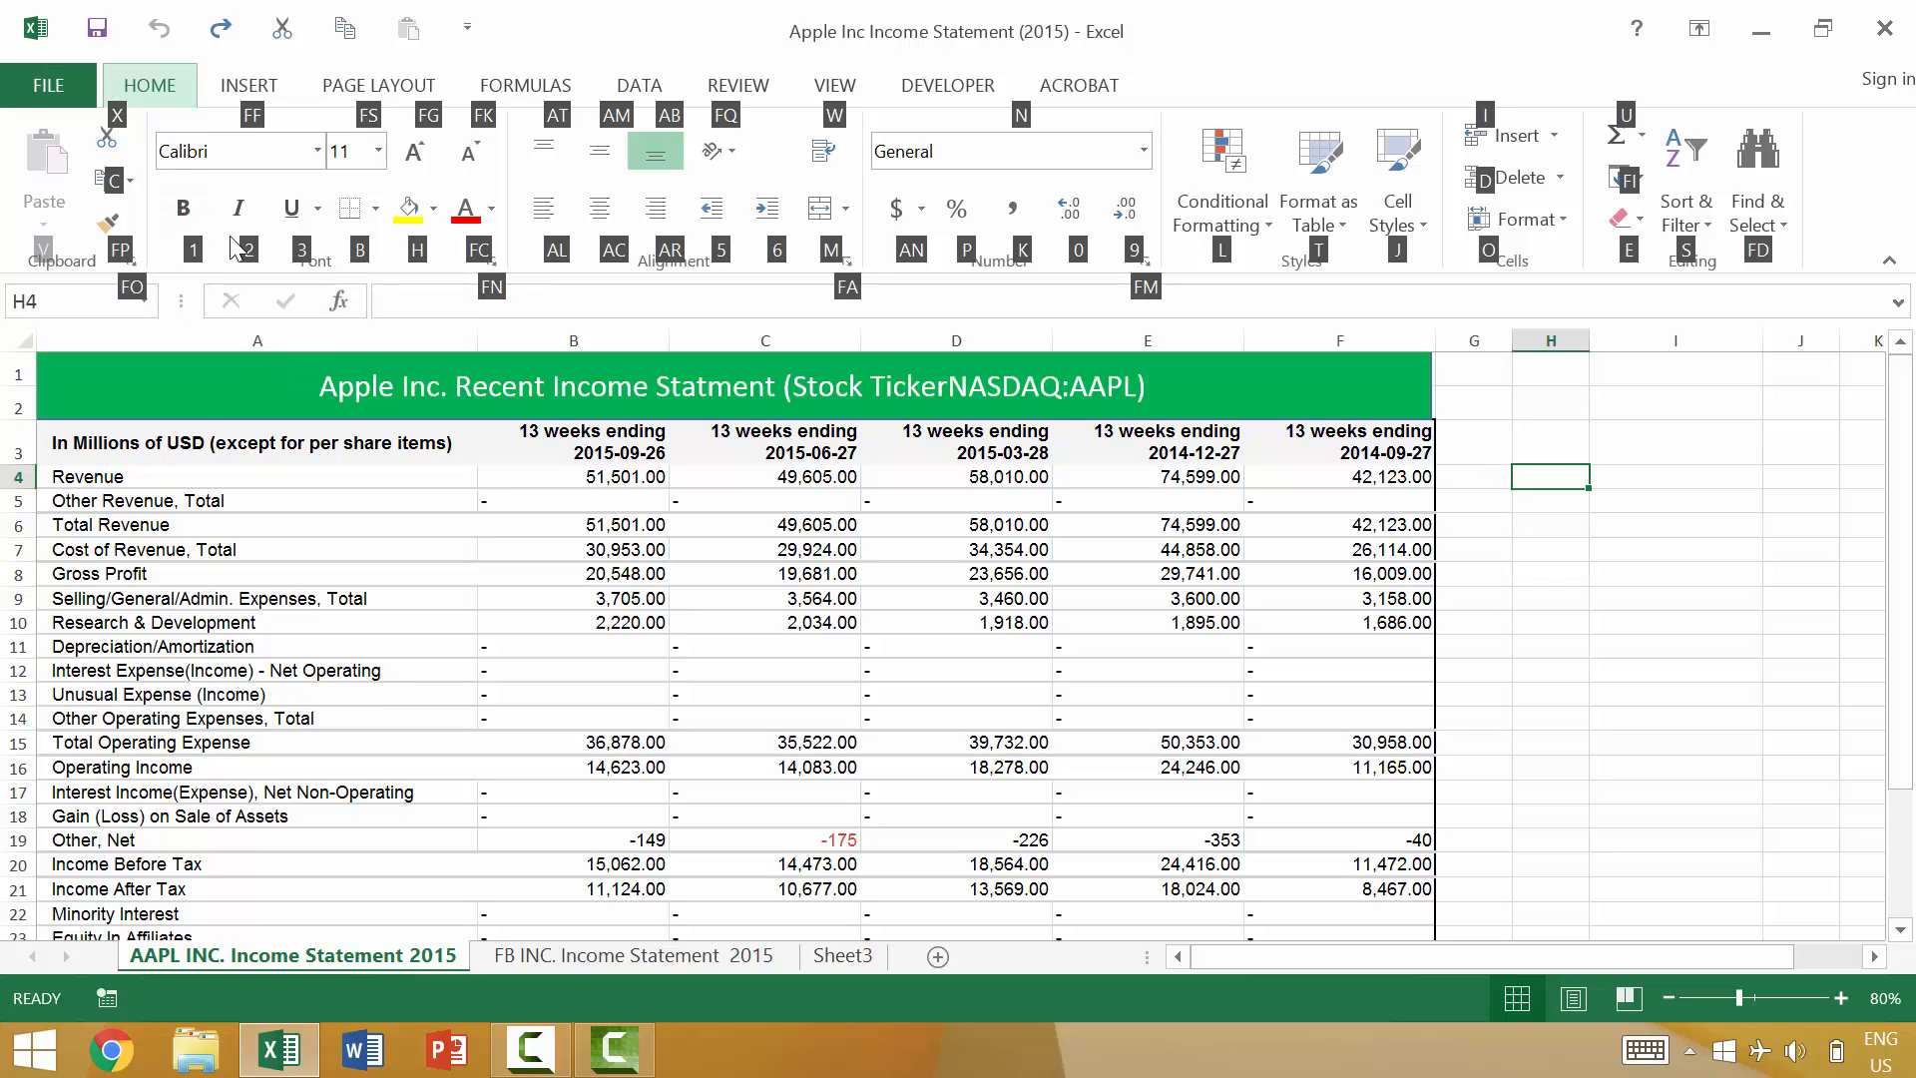
key(f)
key(f)
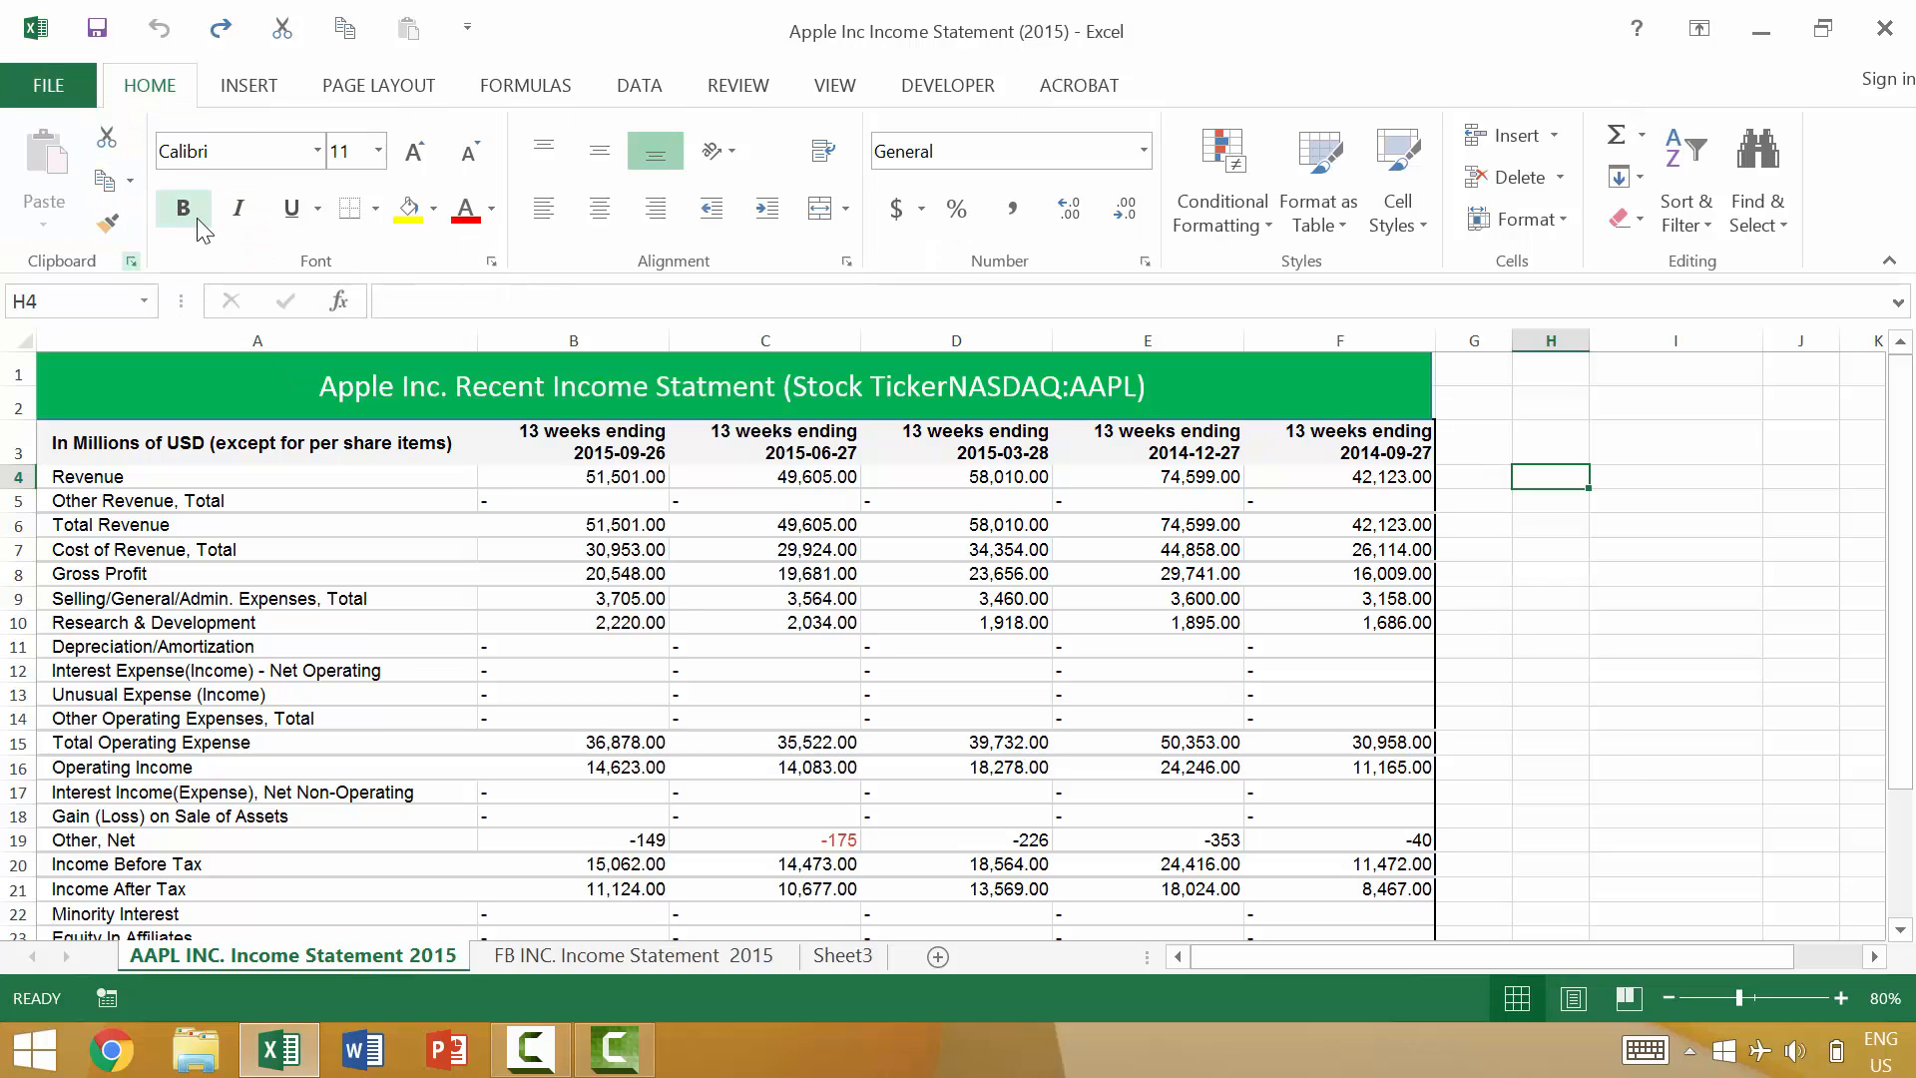
key(Tab)
key(Tab)
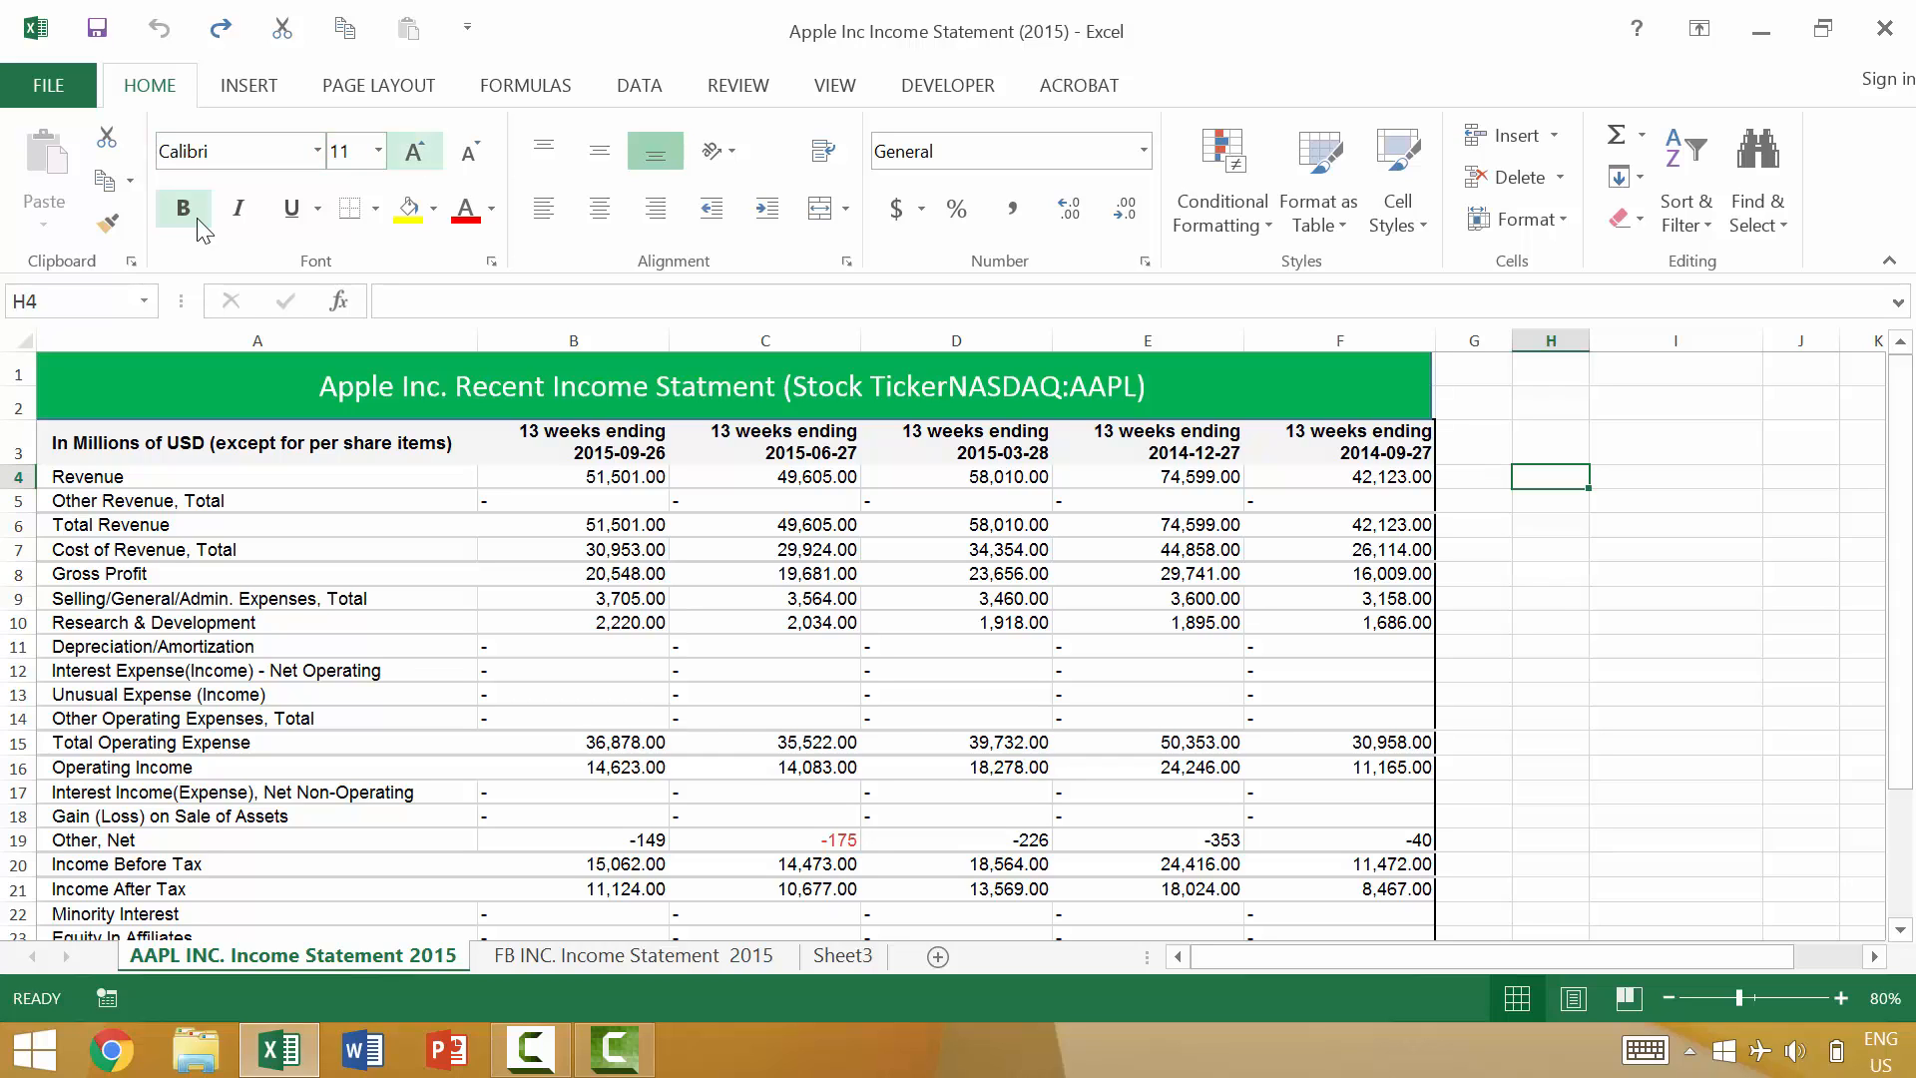
key(Return)
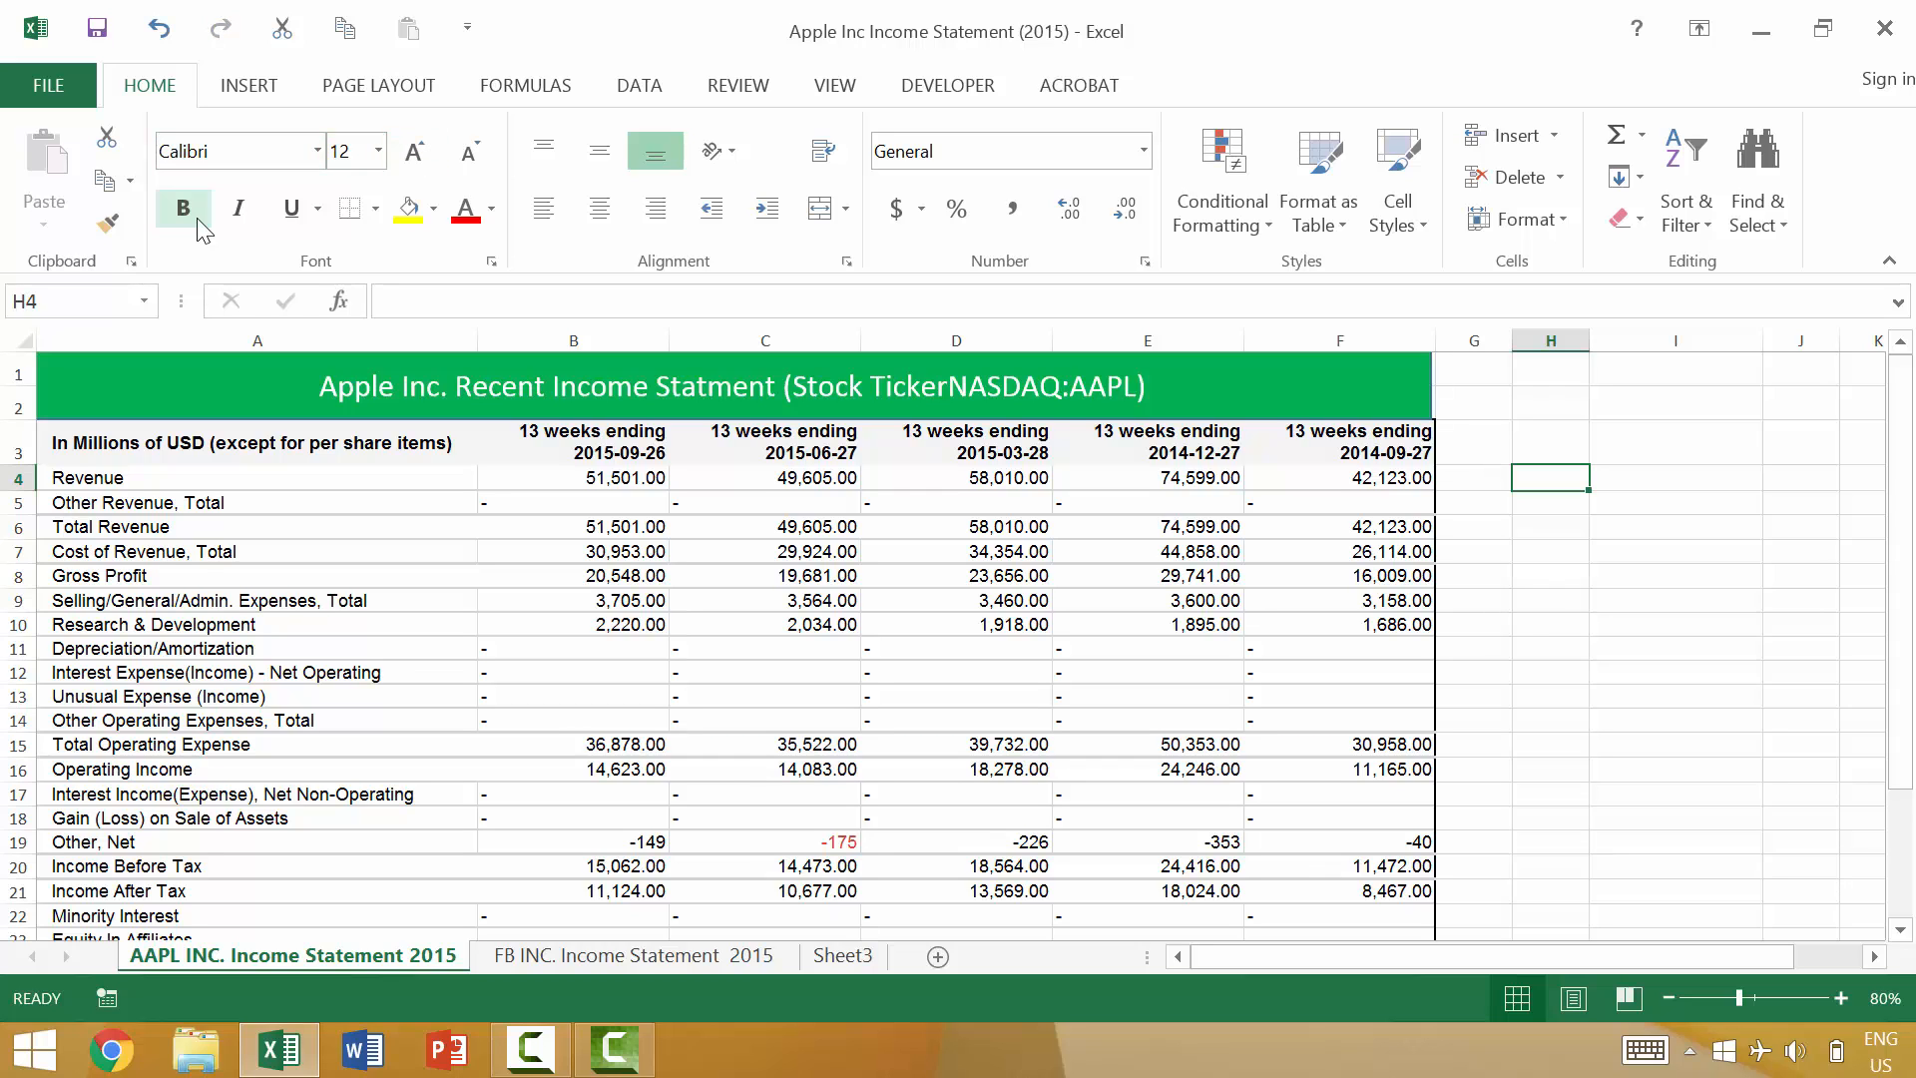
Step: Undo the font size increase in cell H4 and return to the Home commands
key(ctrl+z)
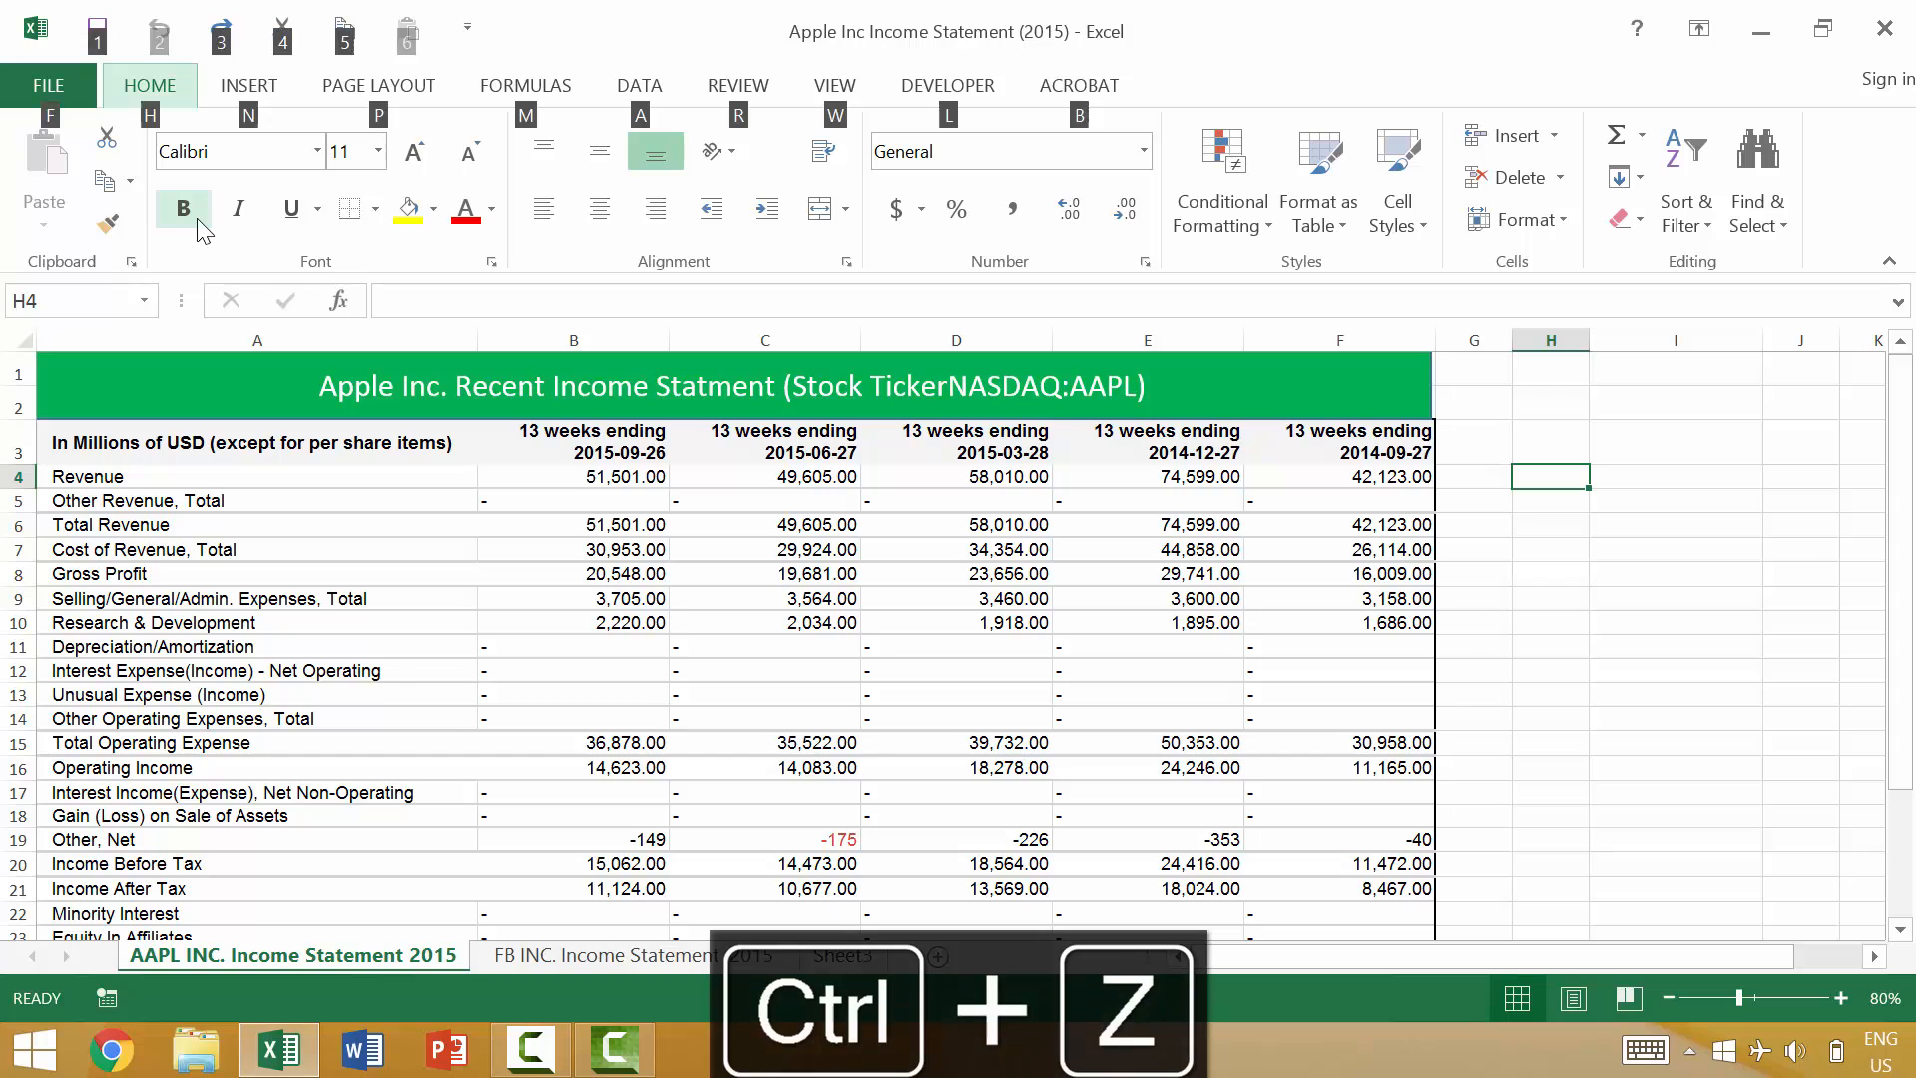
key(Tab)
key(Tab)
key(Tab)
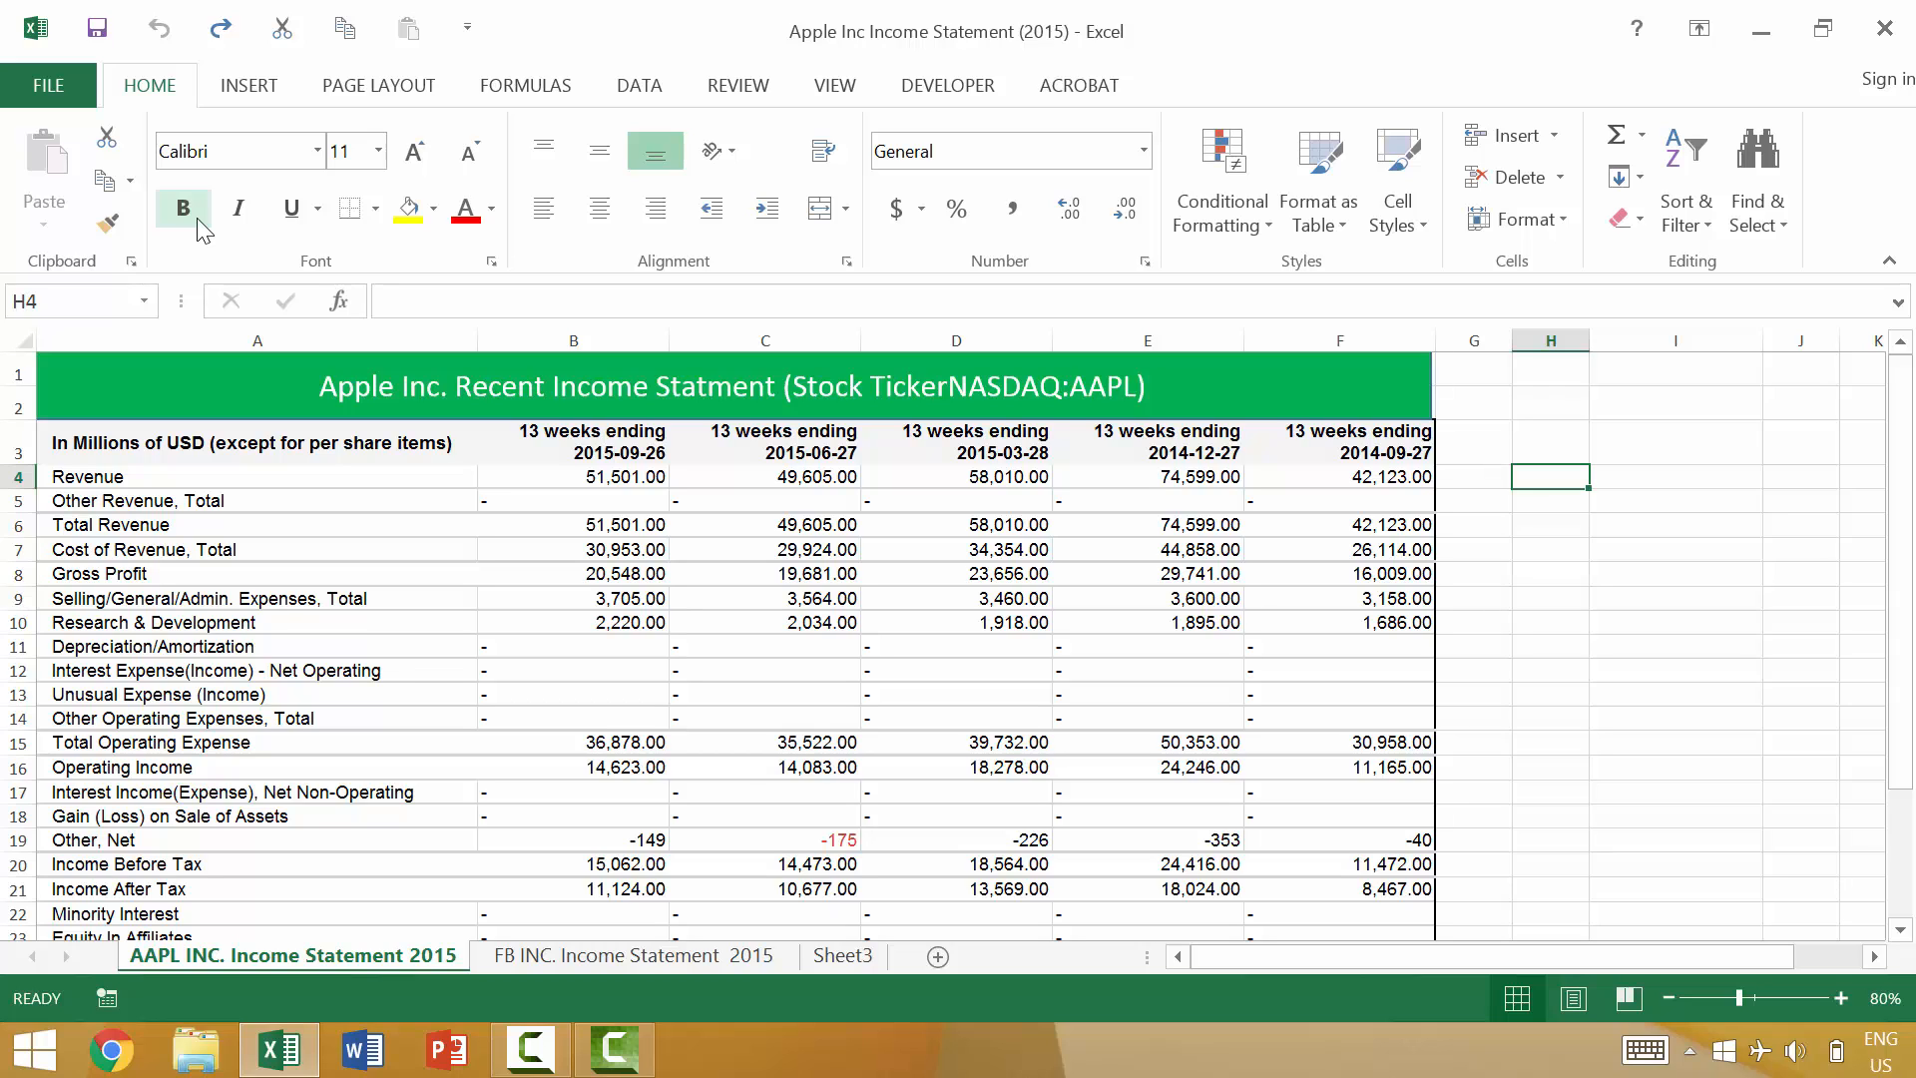
Step: Collapse the ribbon, switch to the full-screen view without ribbon or status bar, and restore the full ribbon display
key(ctrl+F1)
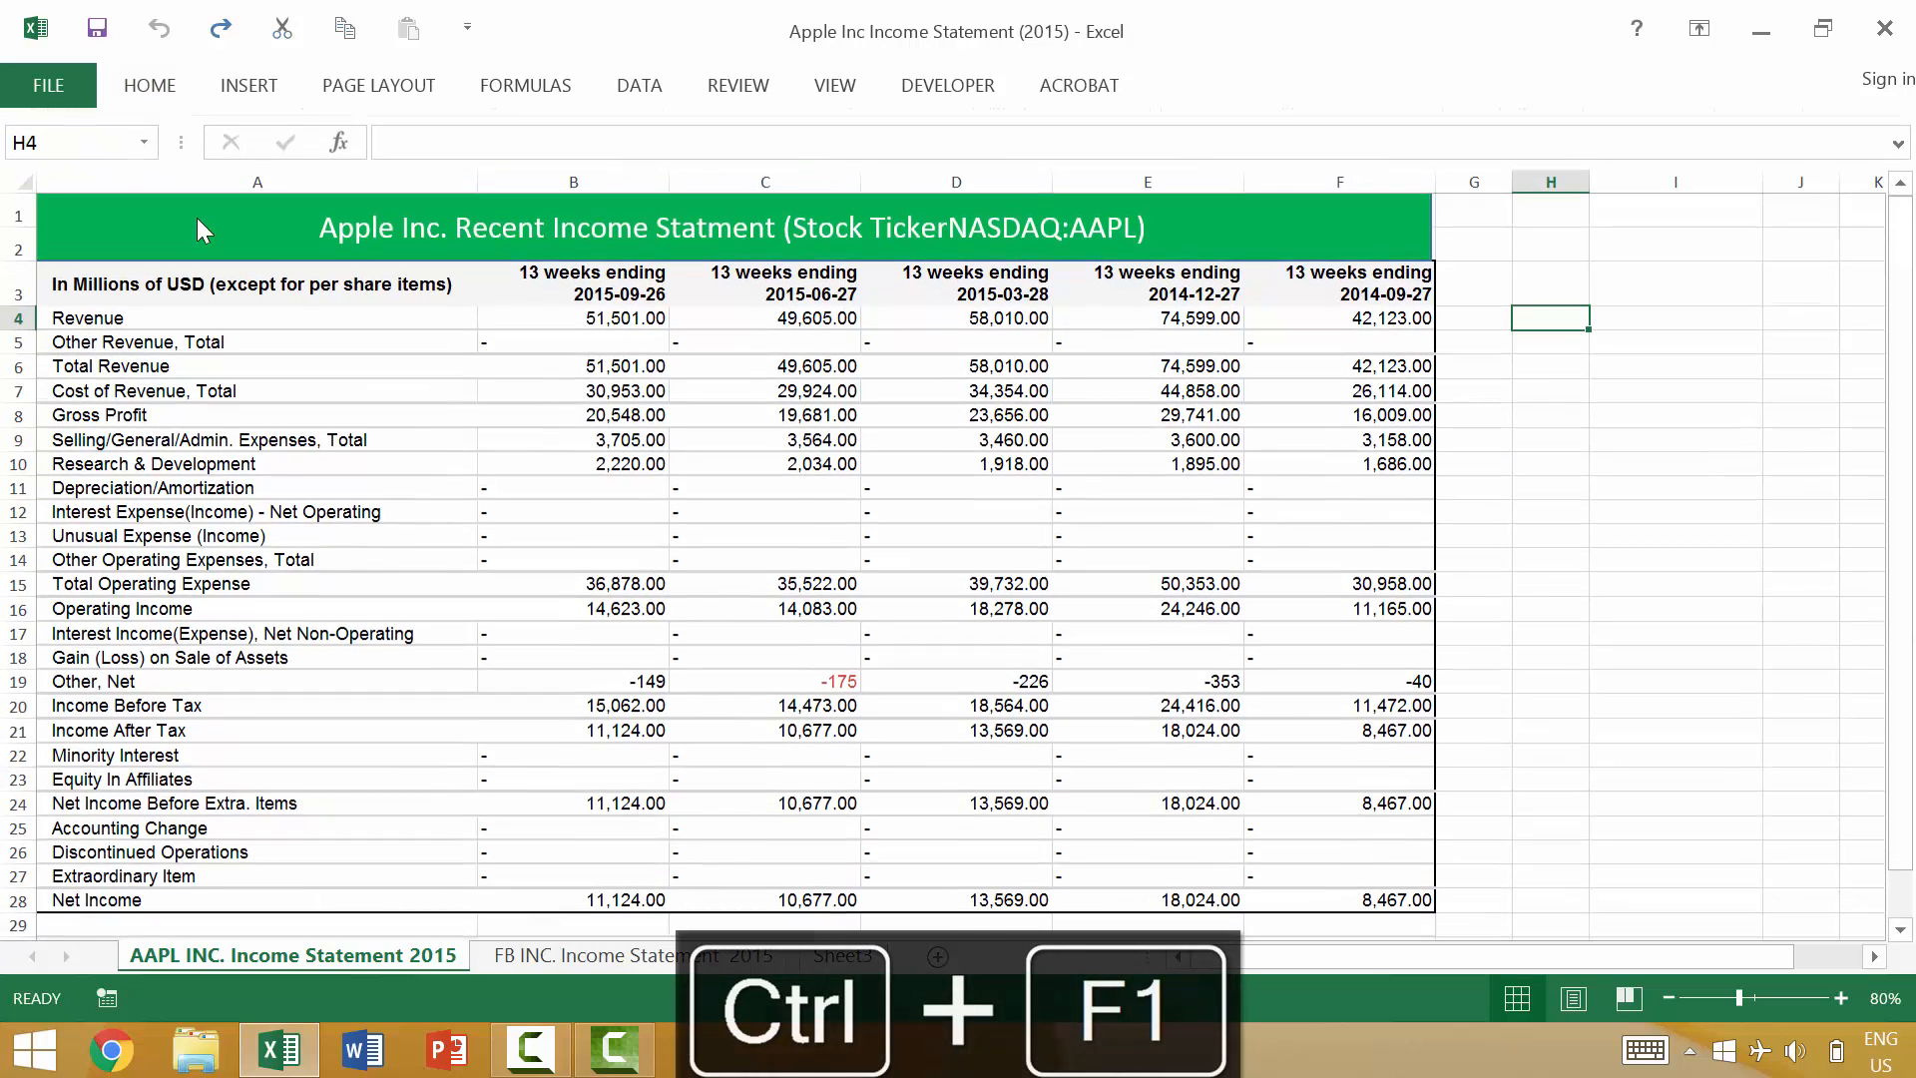
key(ctrl+shift+F1)
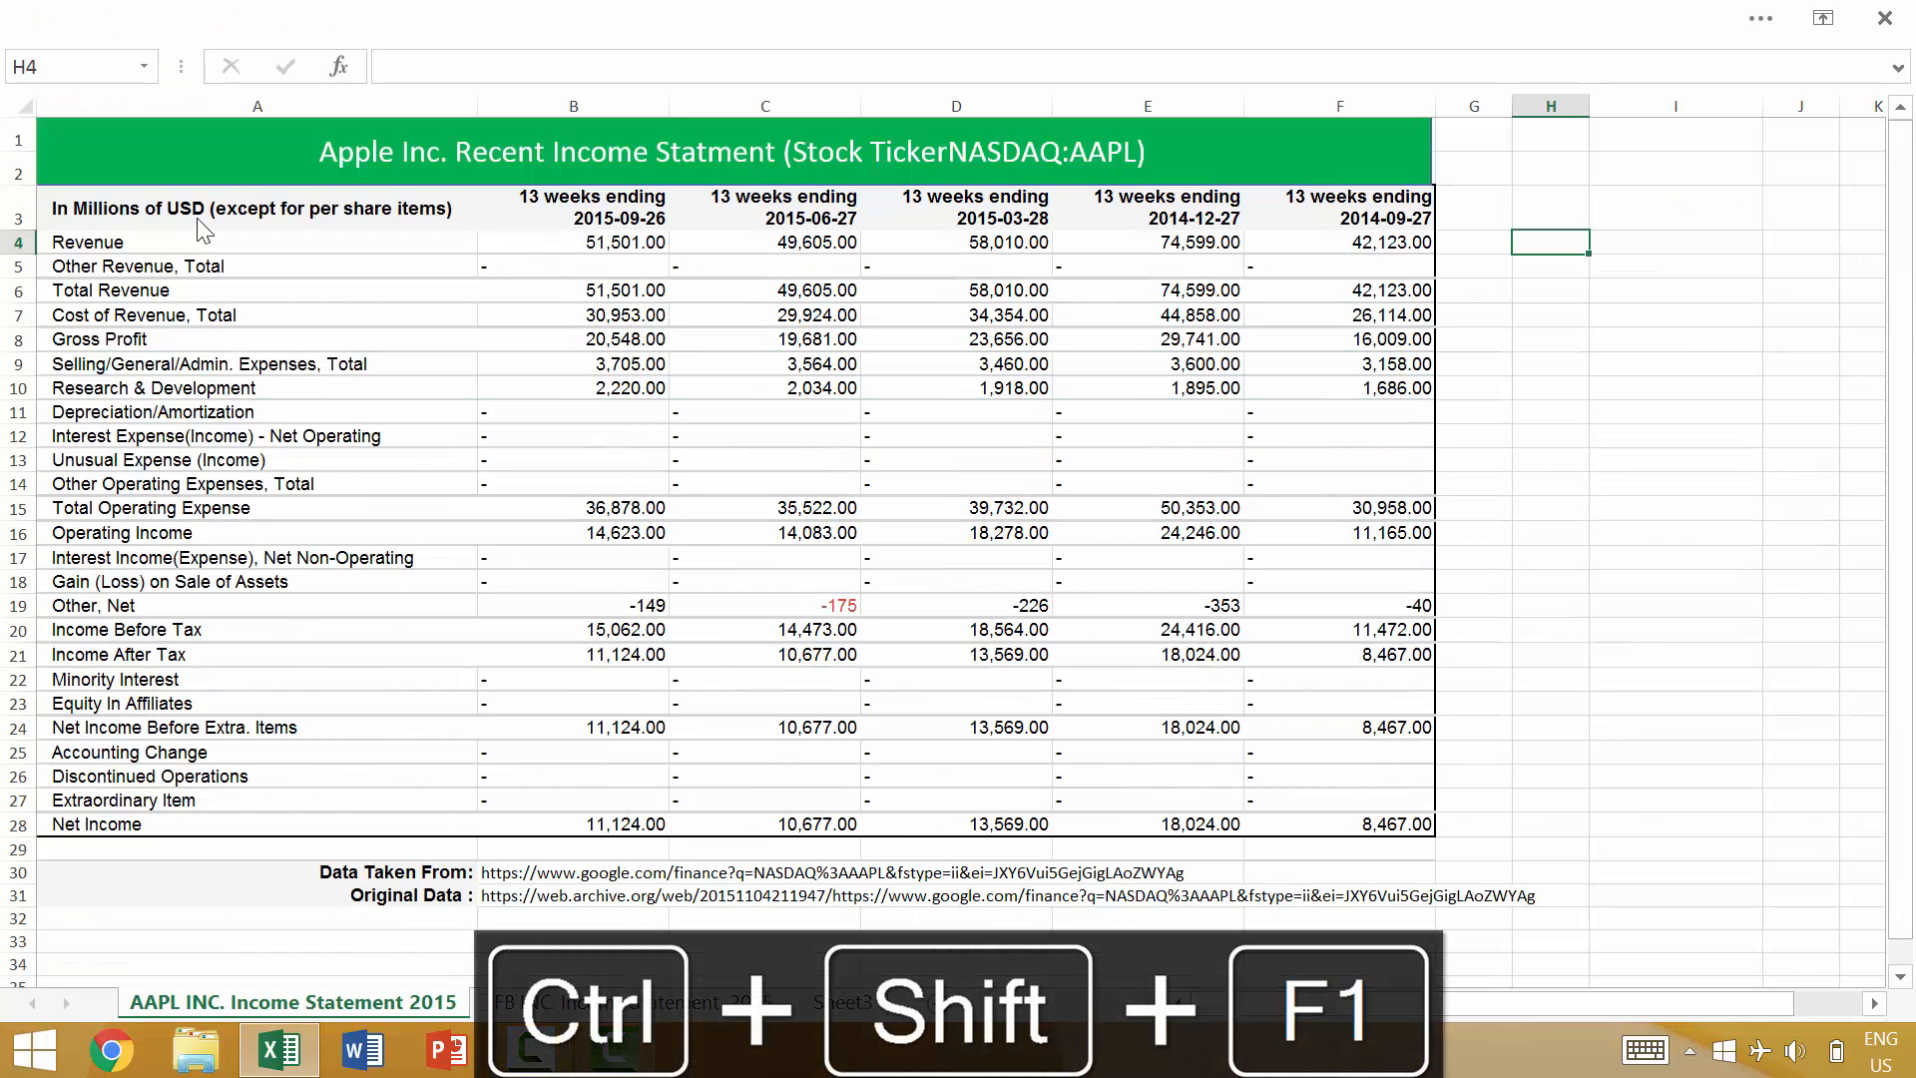
key(ctrl+shift+F1)
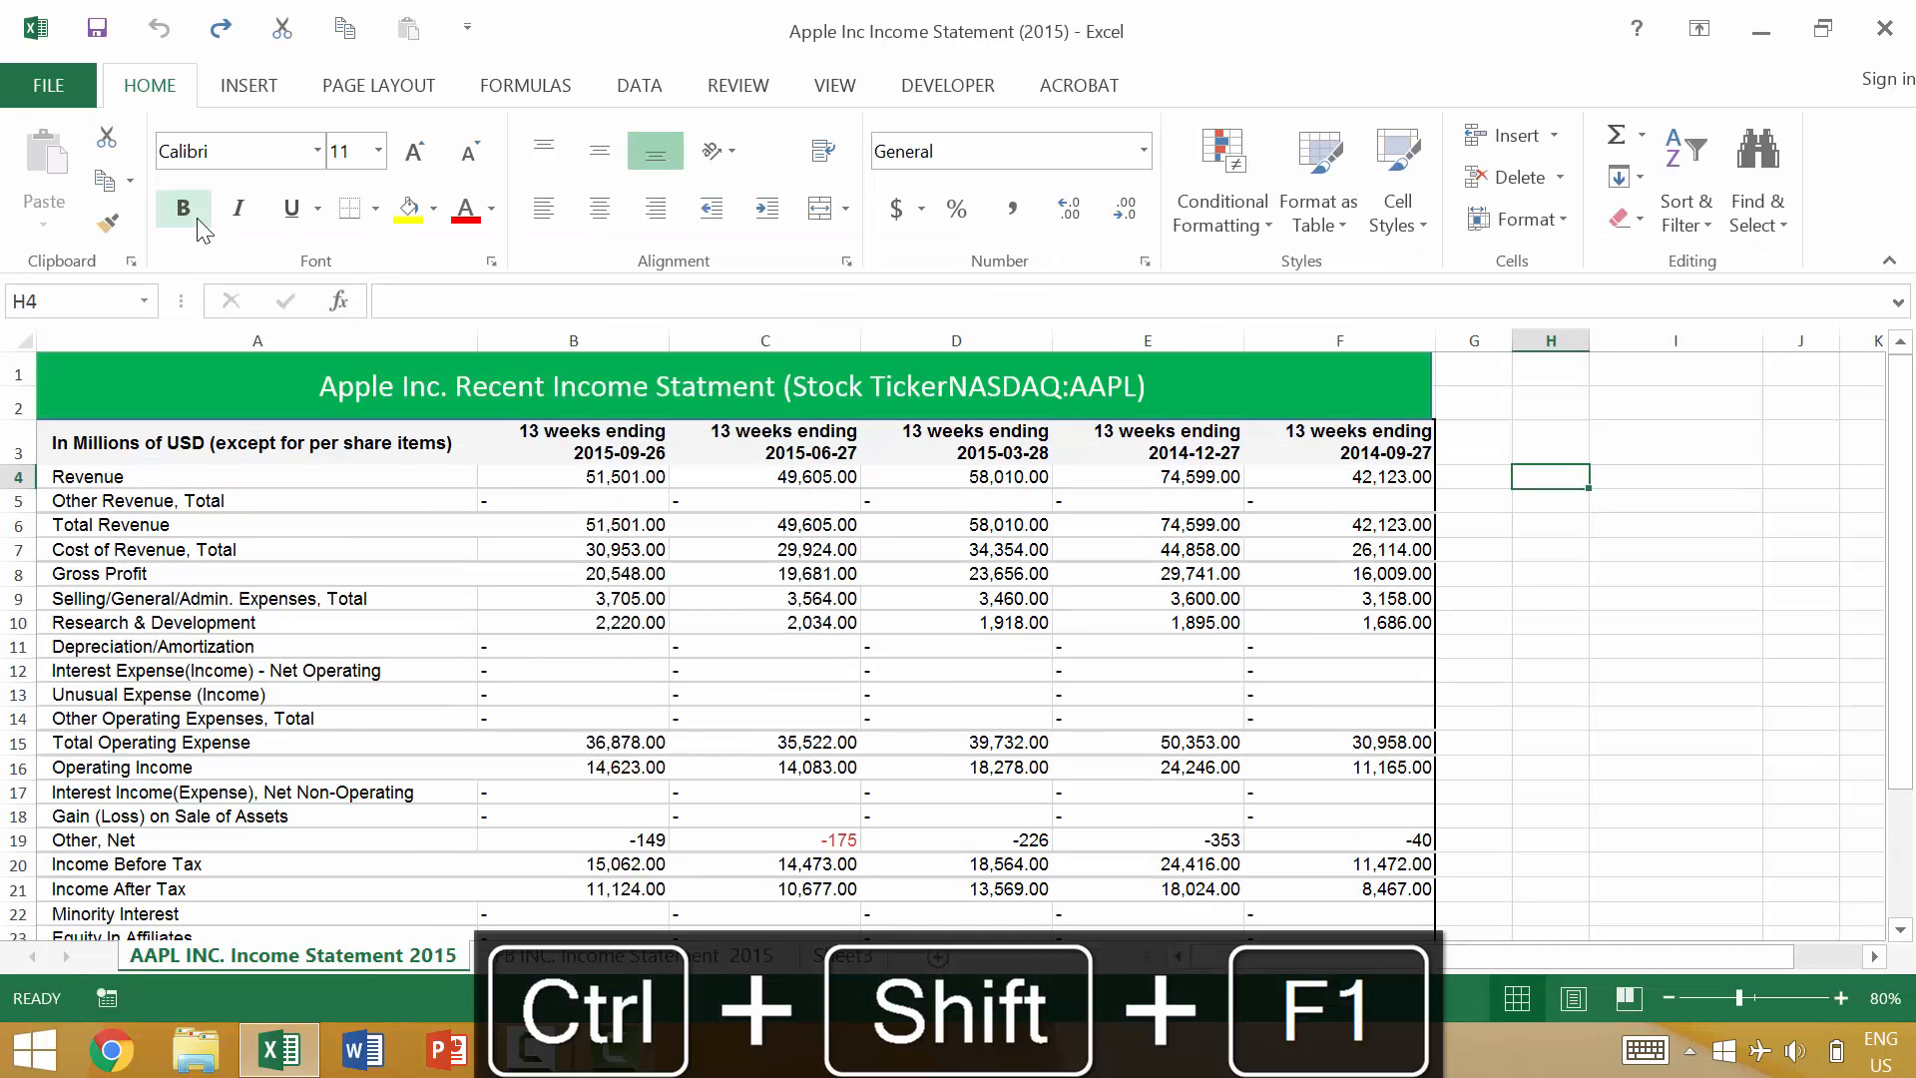
Step: Show the access hints, move the keyboard focus through the Home Clipboard commands and back to Paste, and exit keyboard navigation
key(alt)
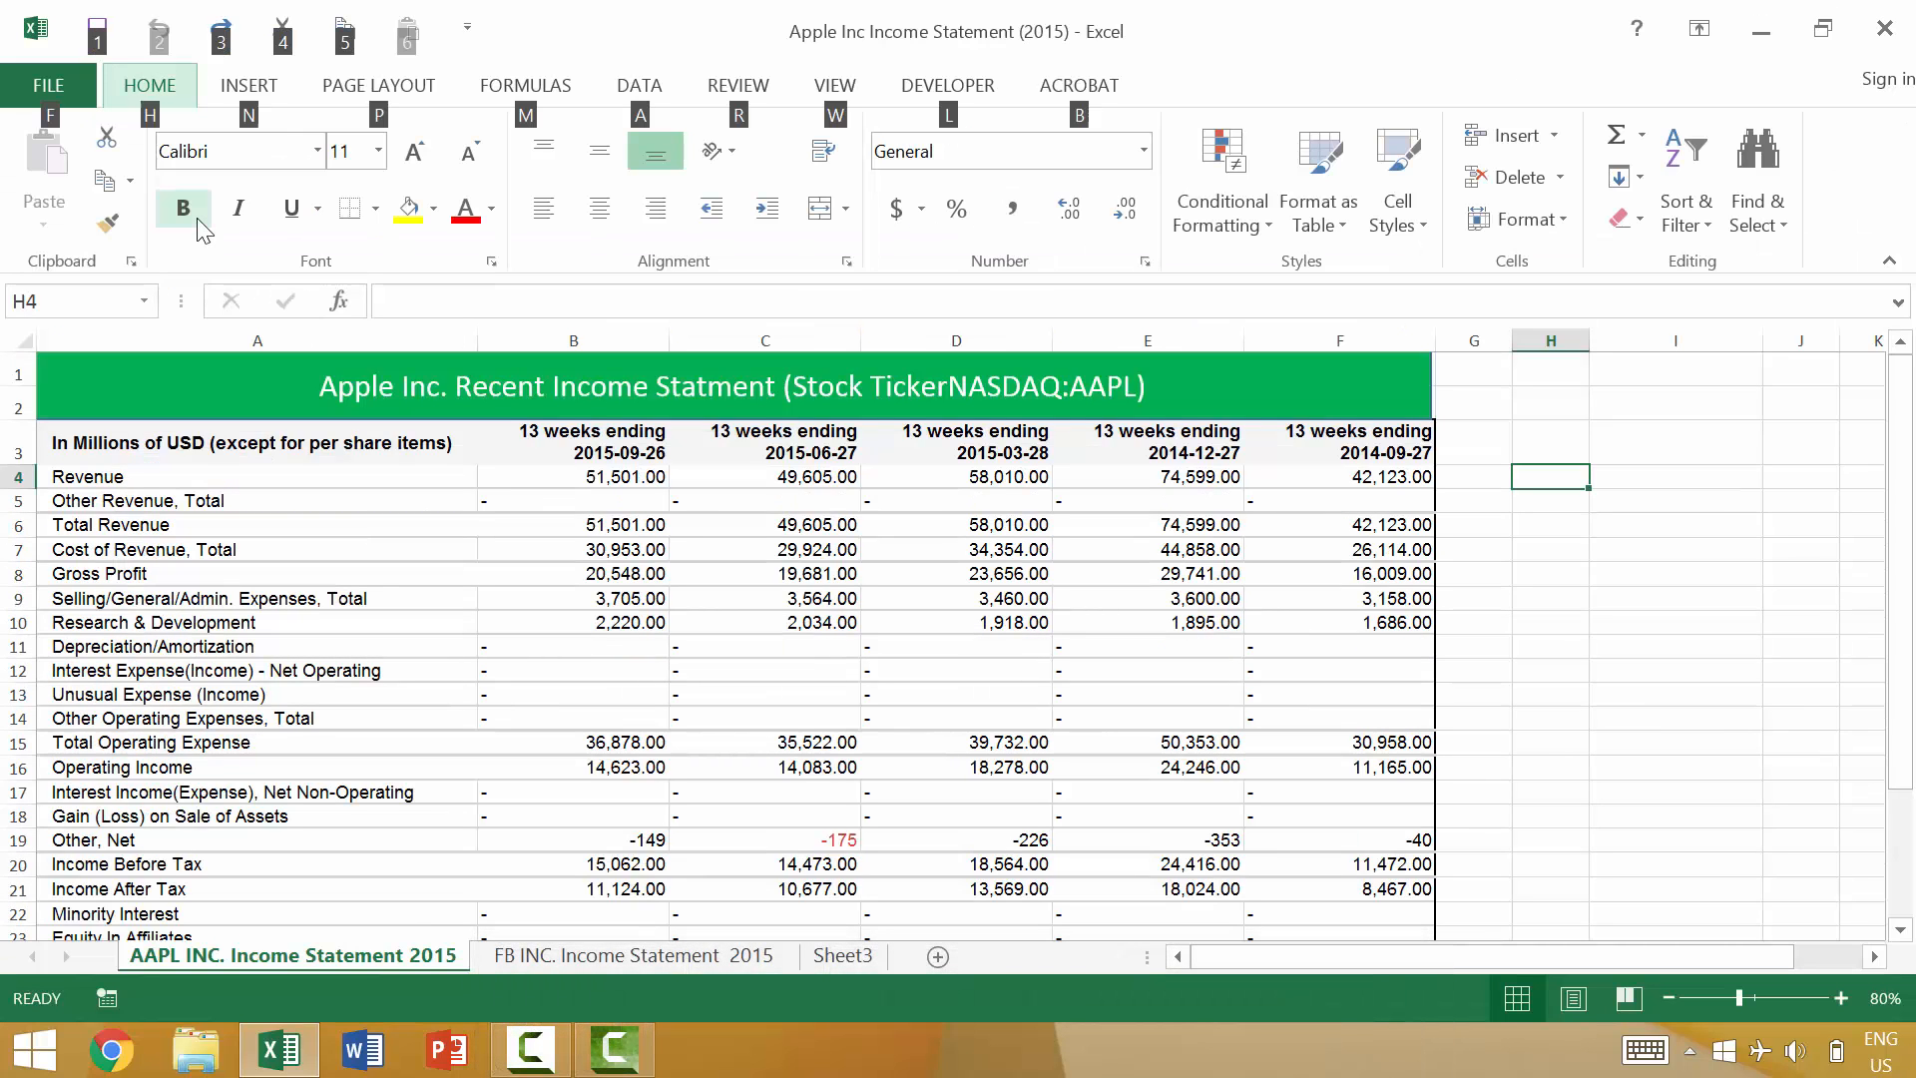
key(Down)
key(Down)
key(Down)
key(Down)
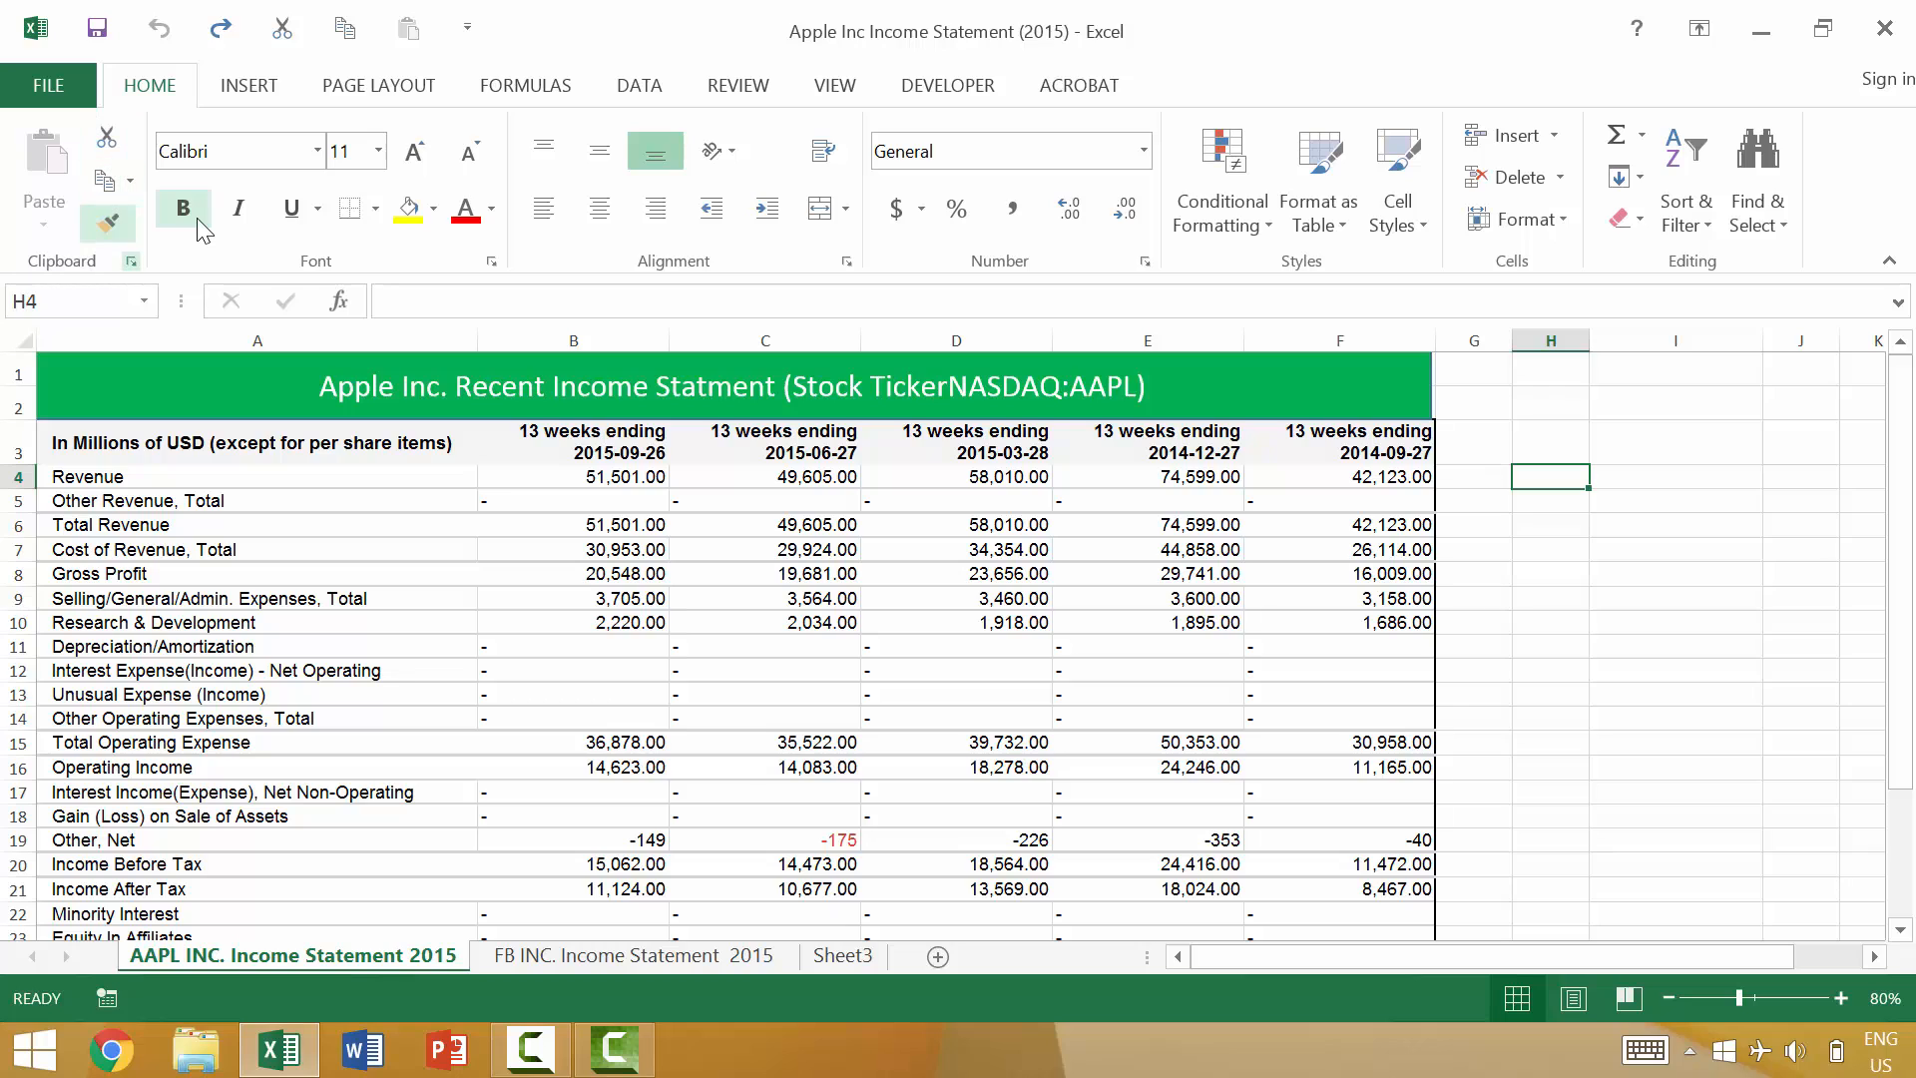
key(Up)
key(Up)
key(Up)
key(Left)
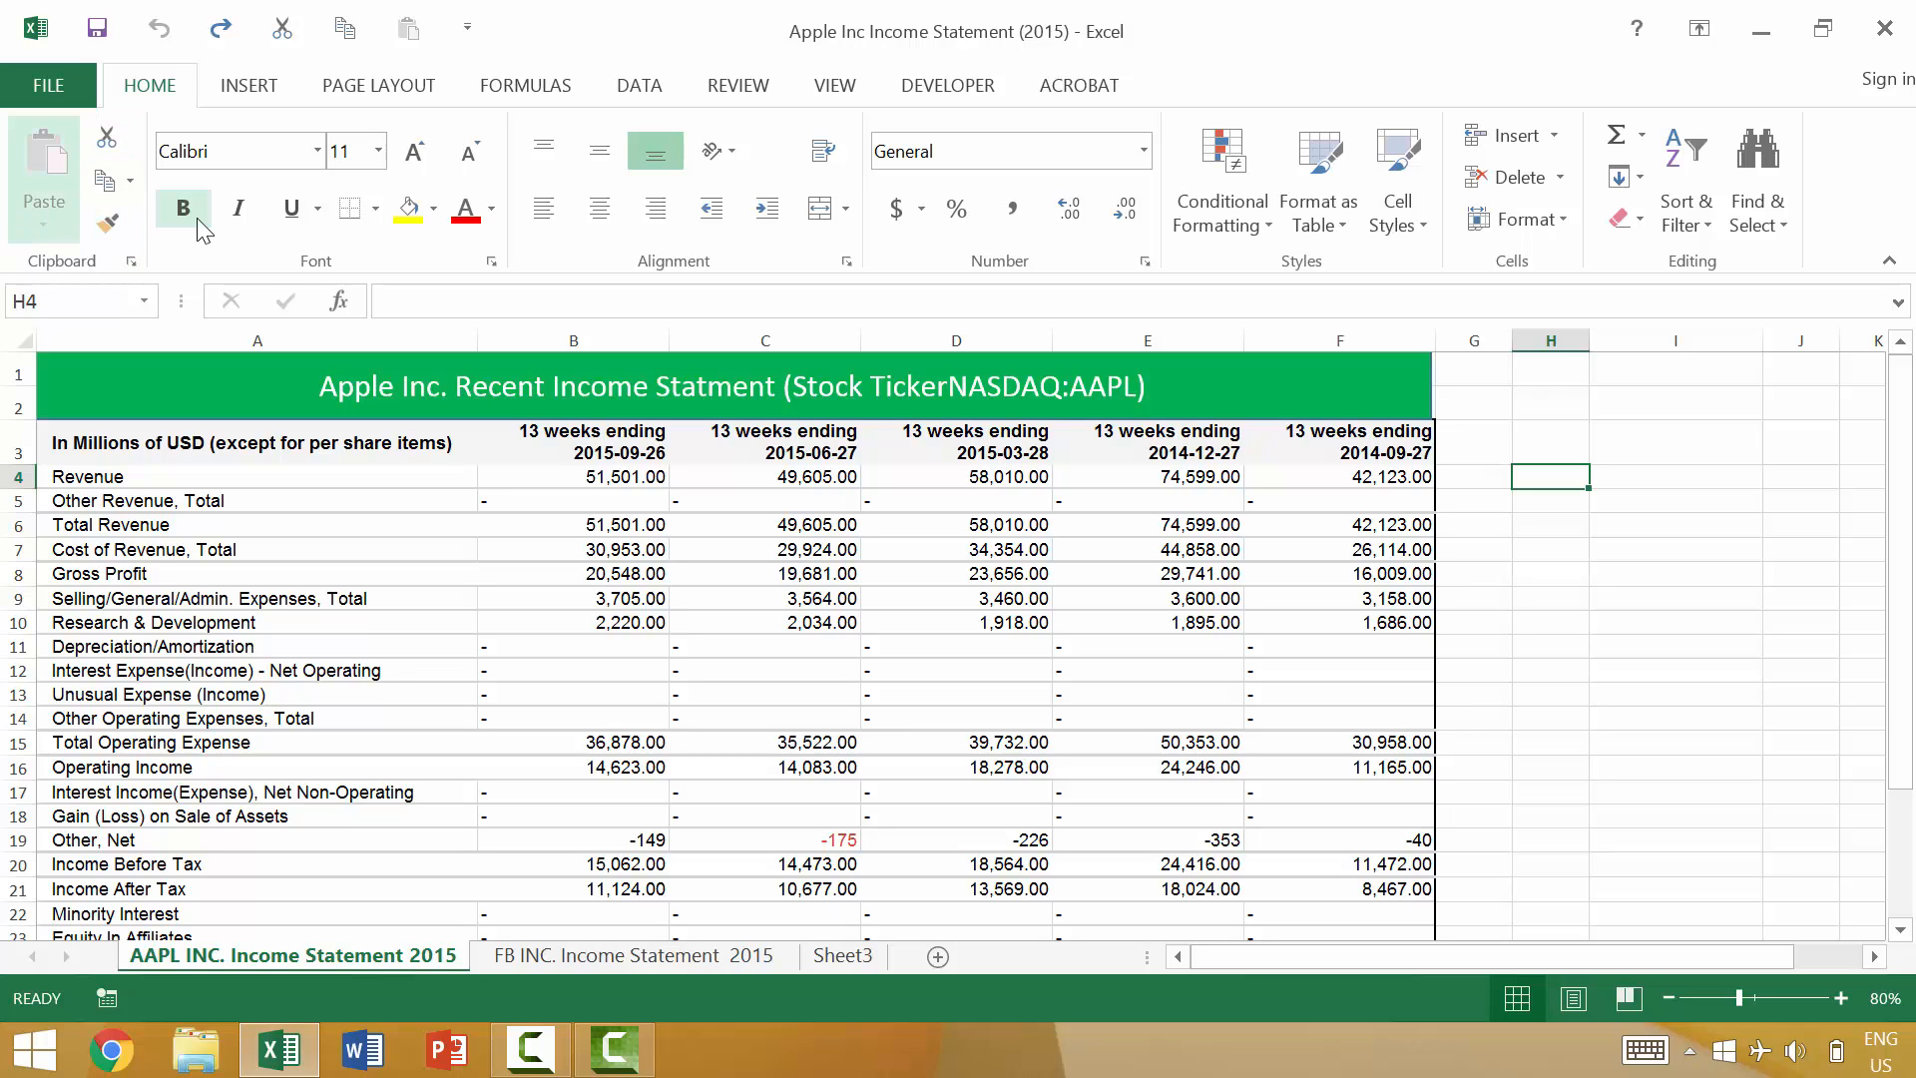
key(Escape)
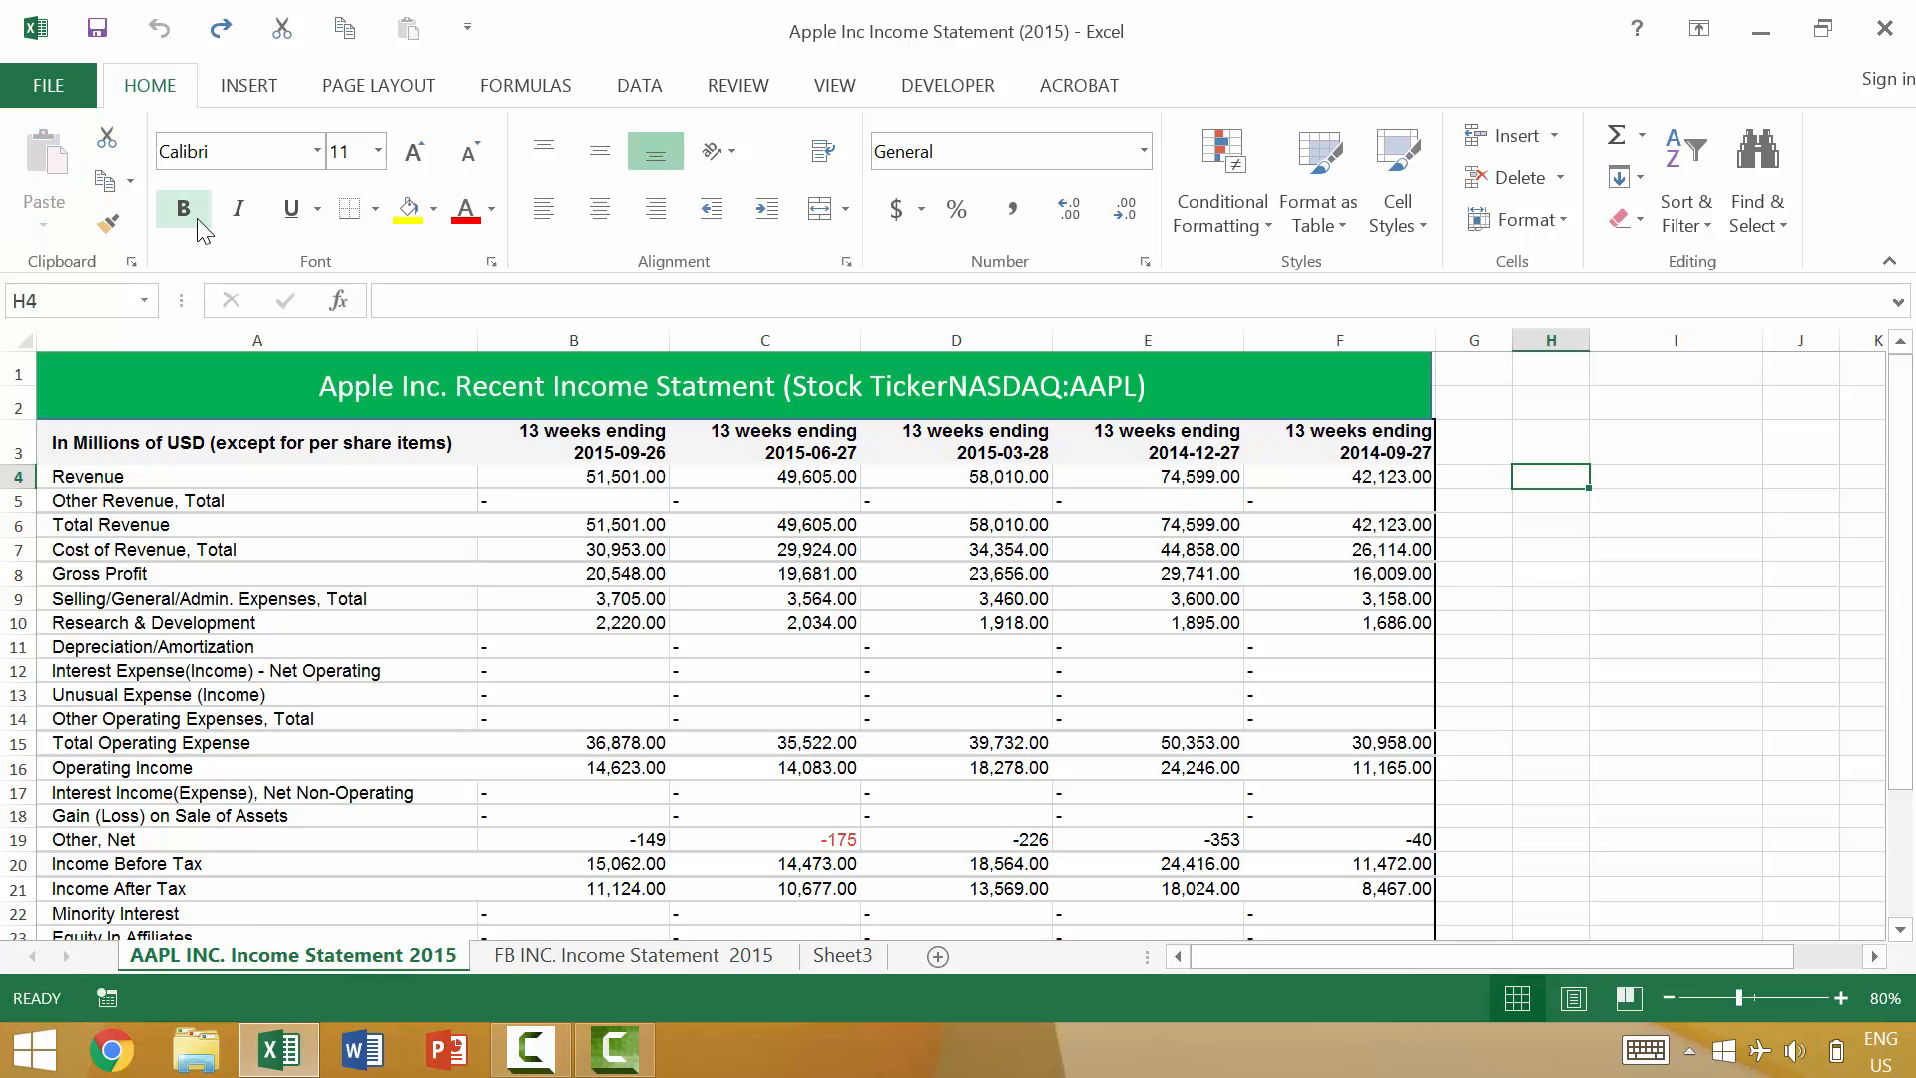
Step: Activate Format Painter on cell H4 using keyboard navigation only, and cancel the format copying
key(alt)
key(Tab)
key(Tab)
key(Tab)
key(Tab)
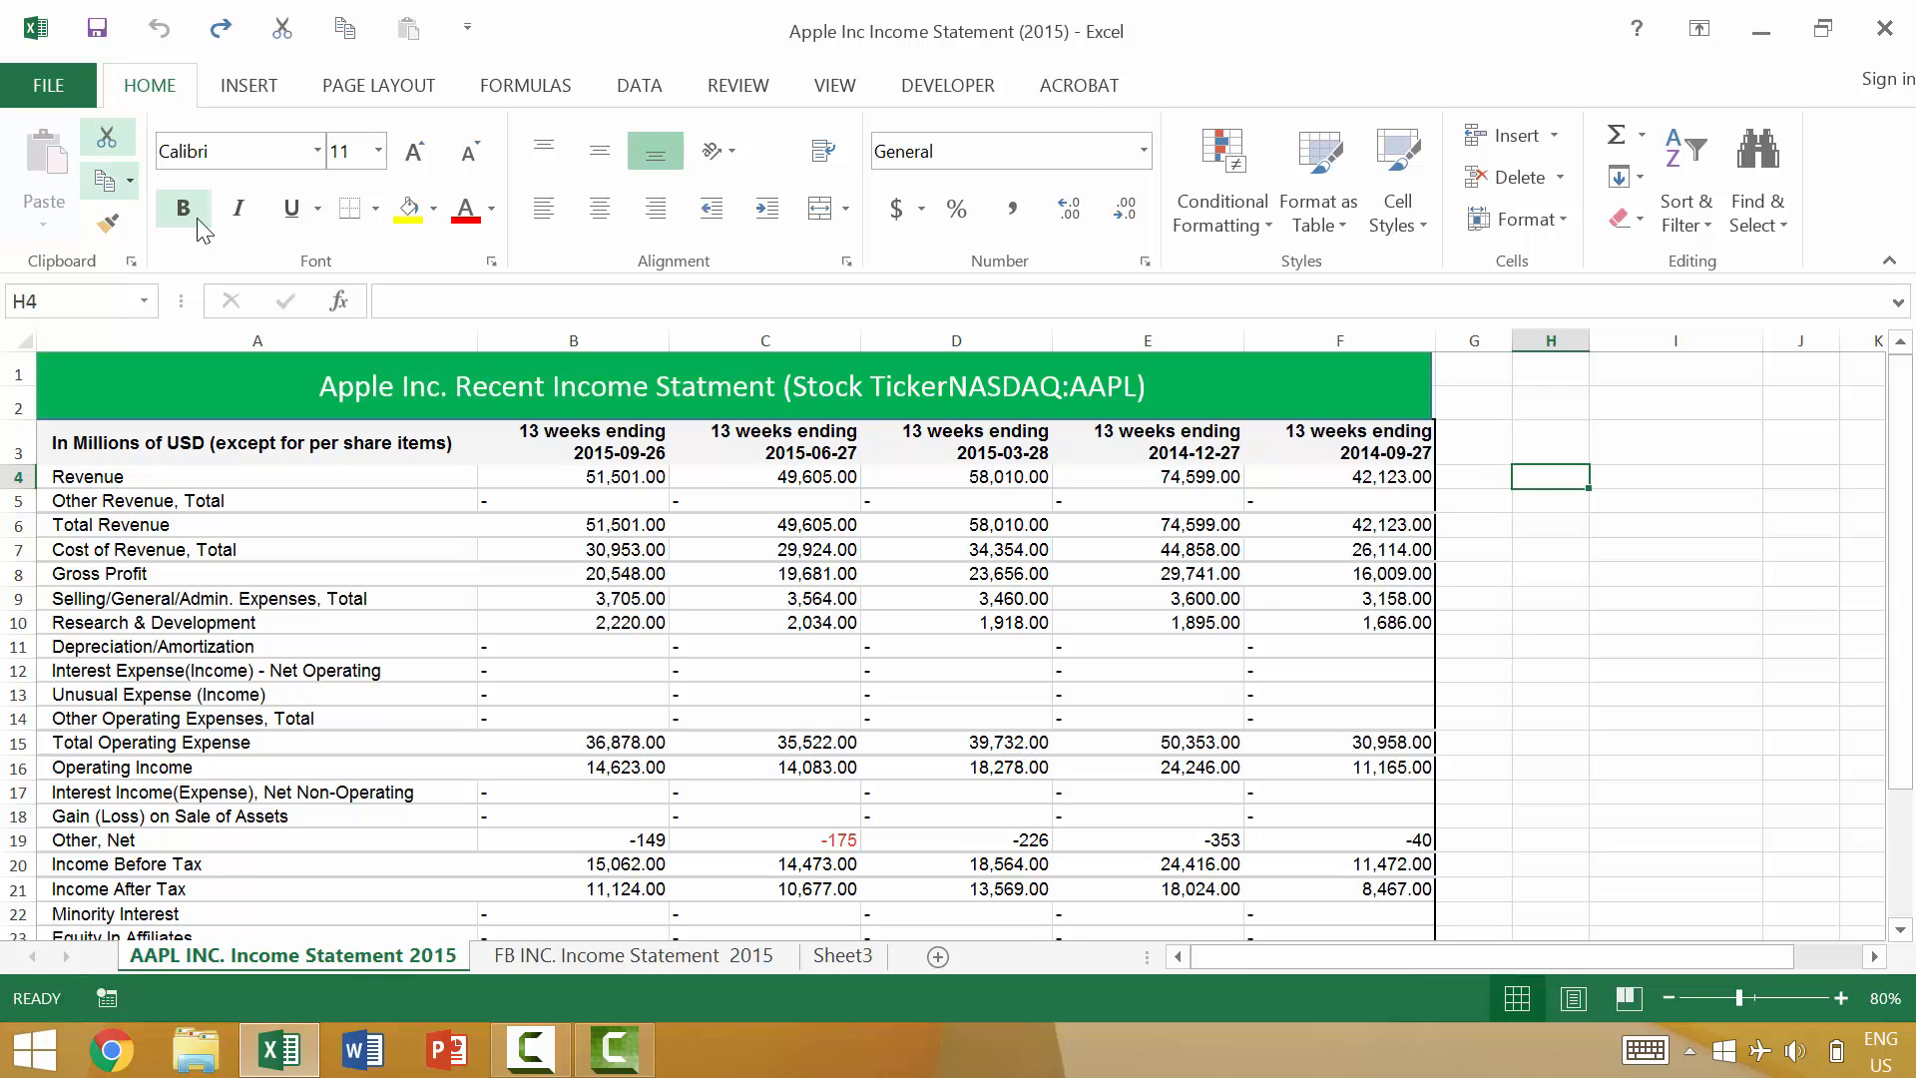
key(Return)
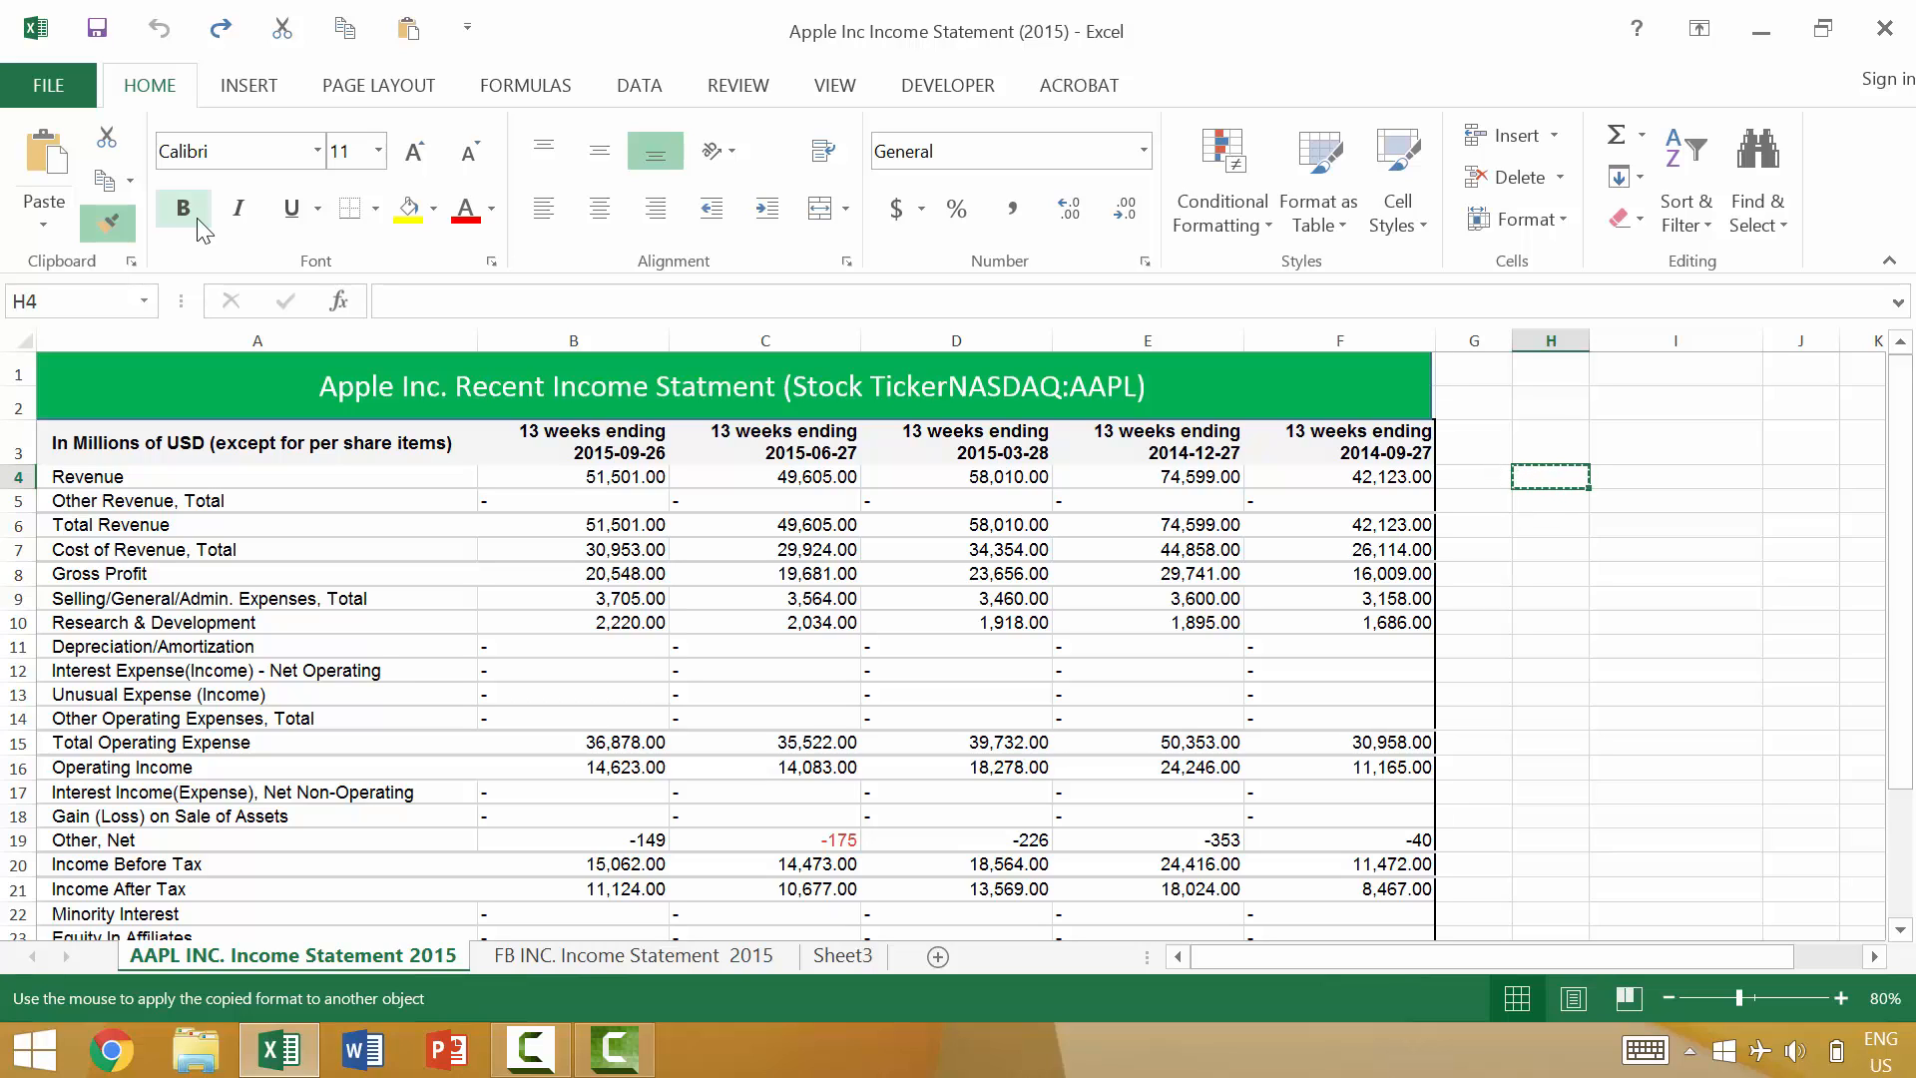
key(Escape)
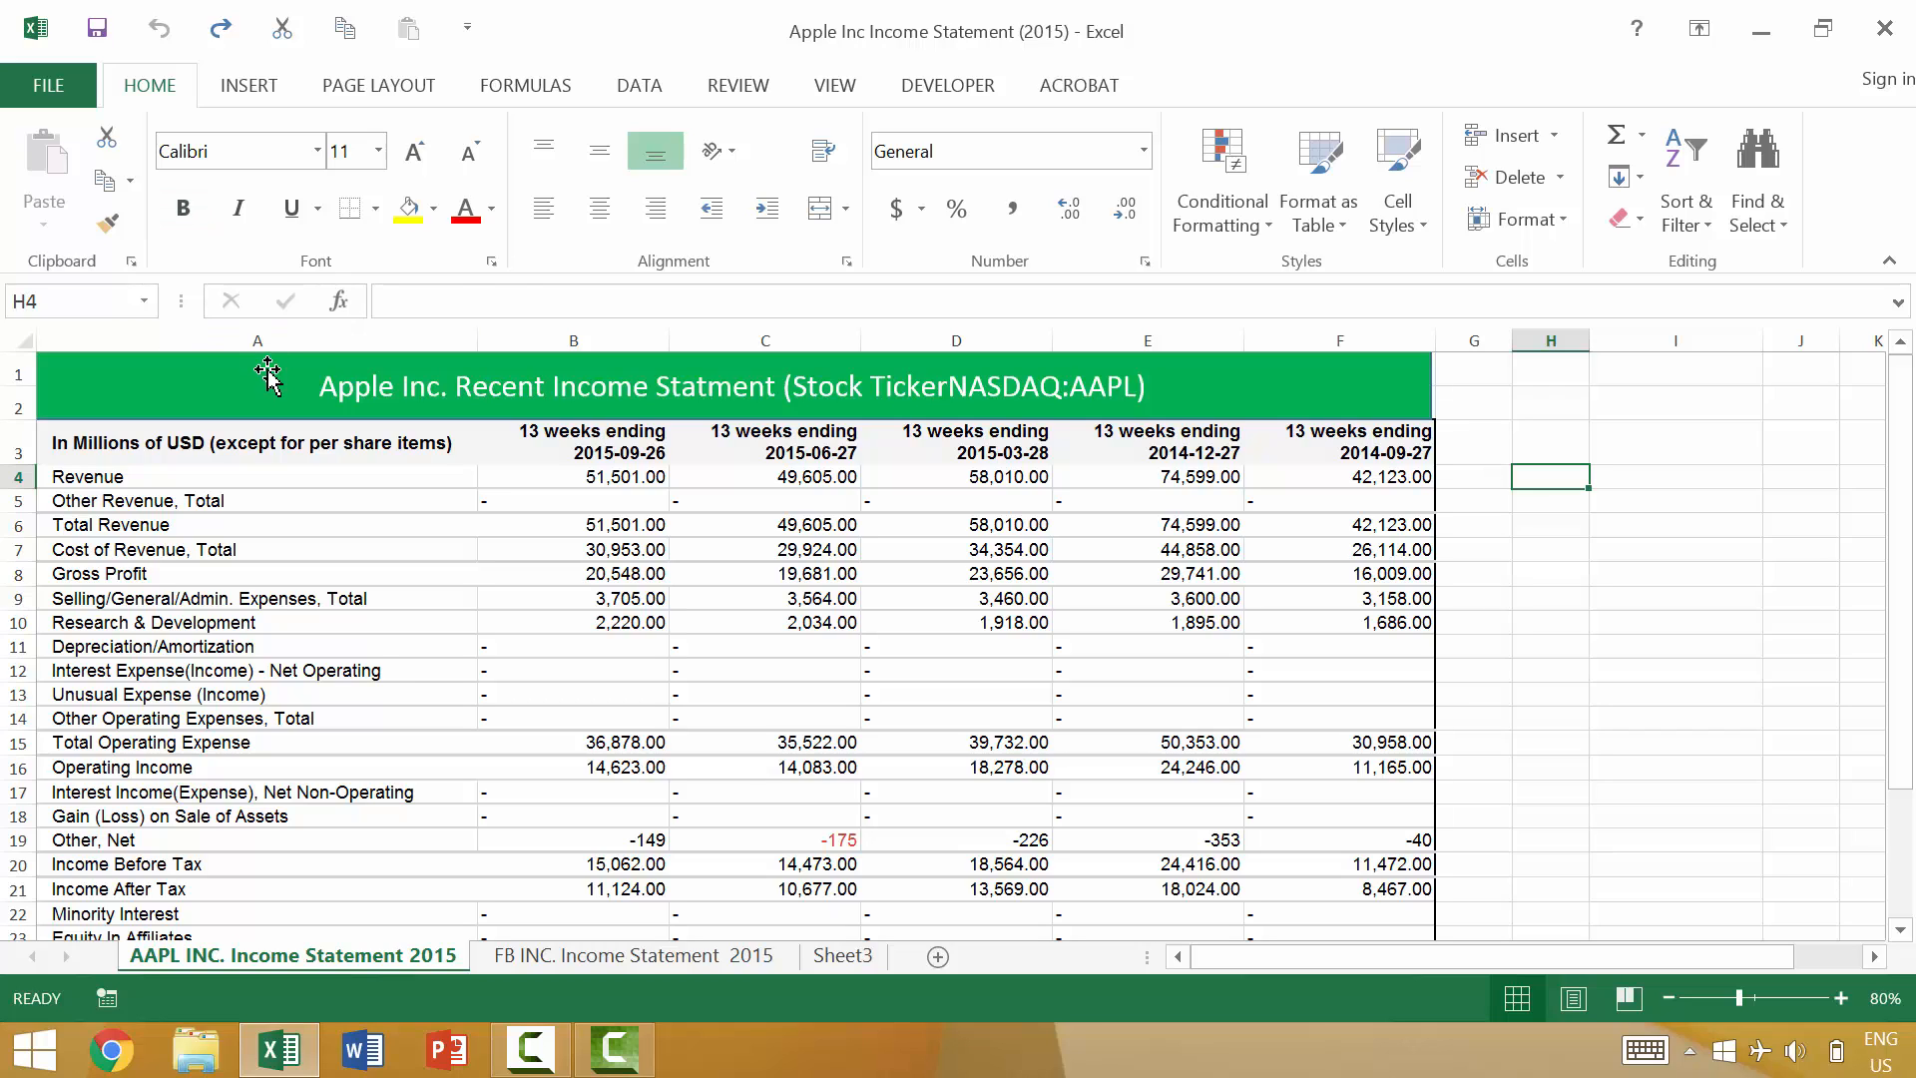
Step: Open and close the Excel Help window twice, once from the title bar and once with the keyboard
click(1638, 30)
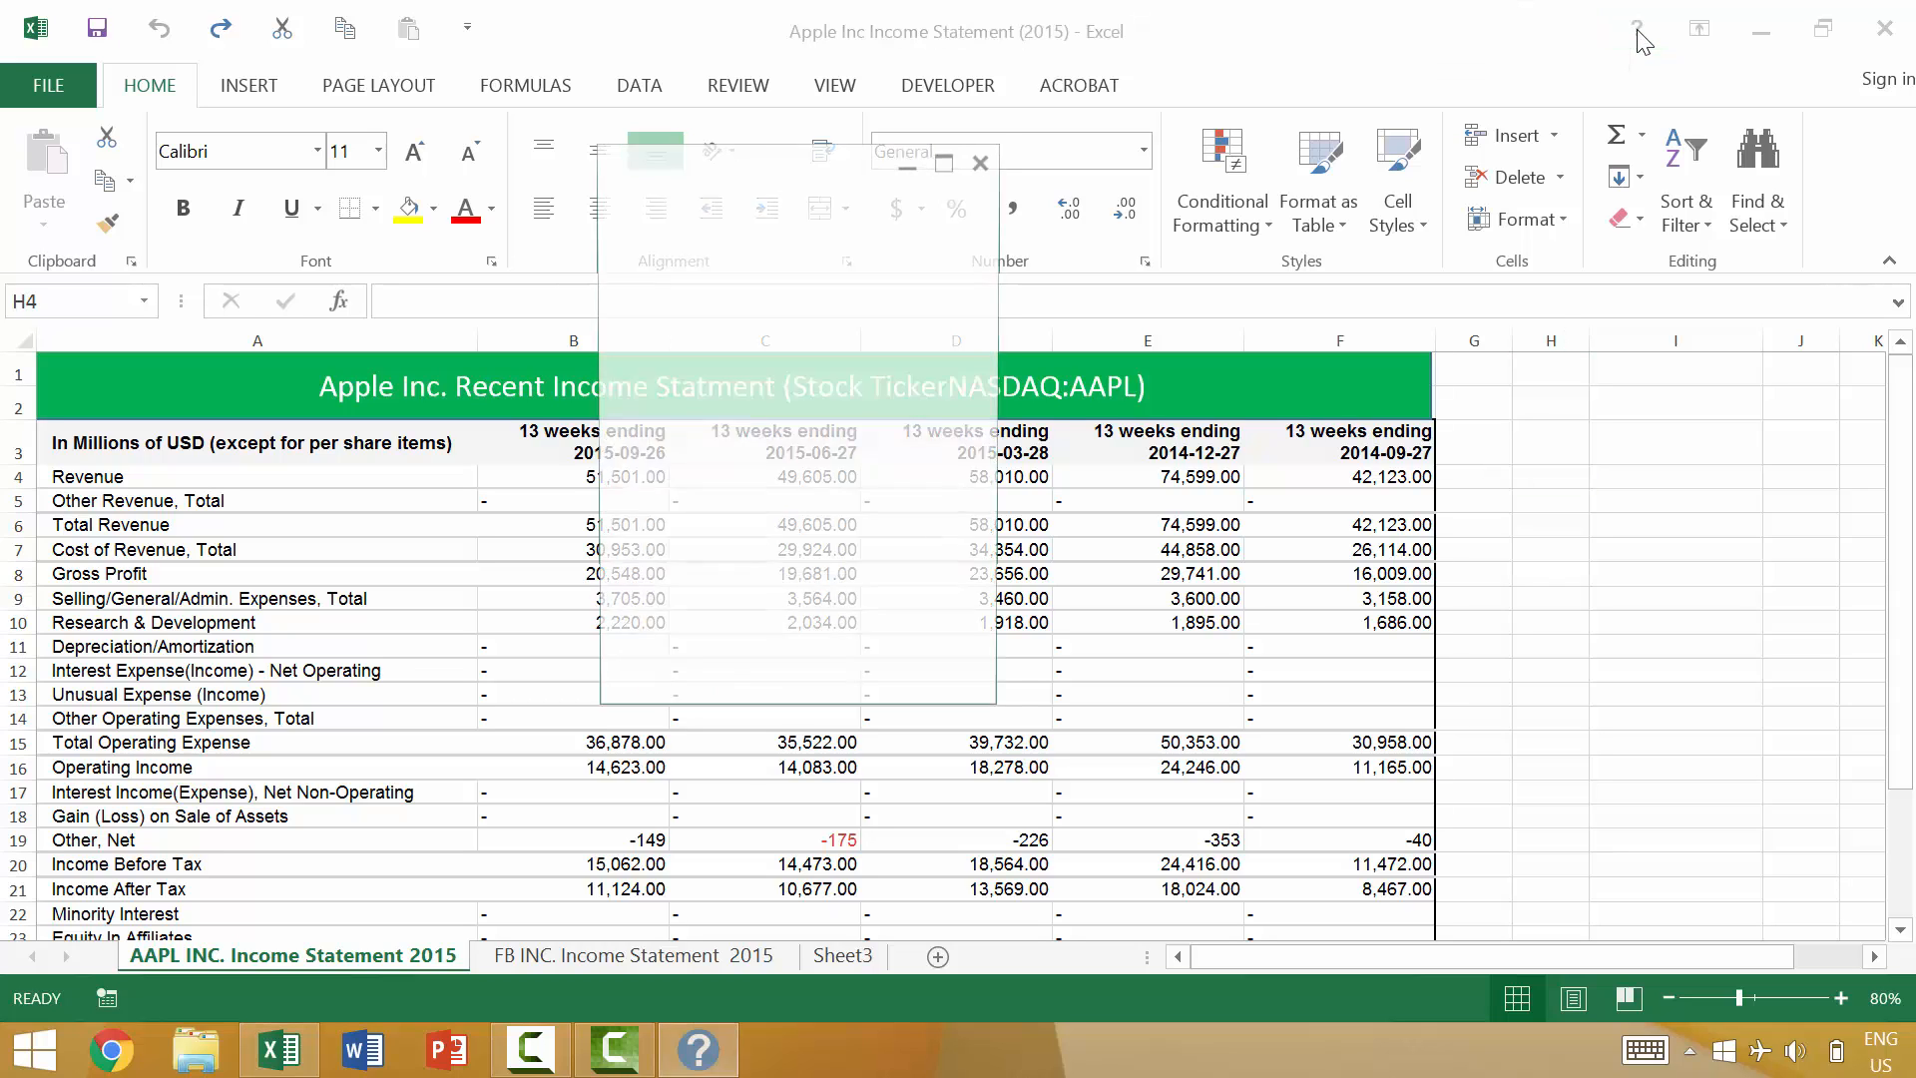
click(978, 161)
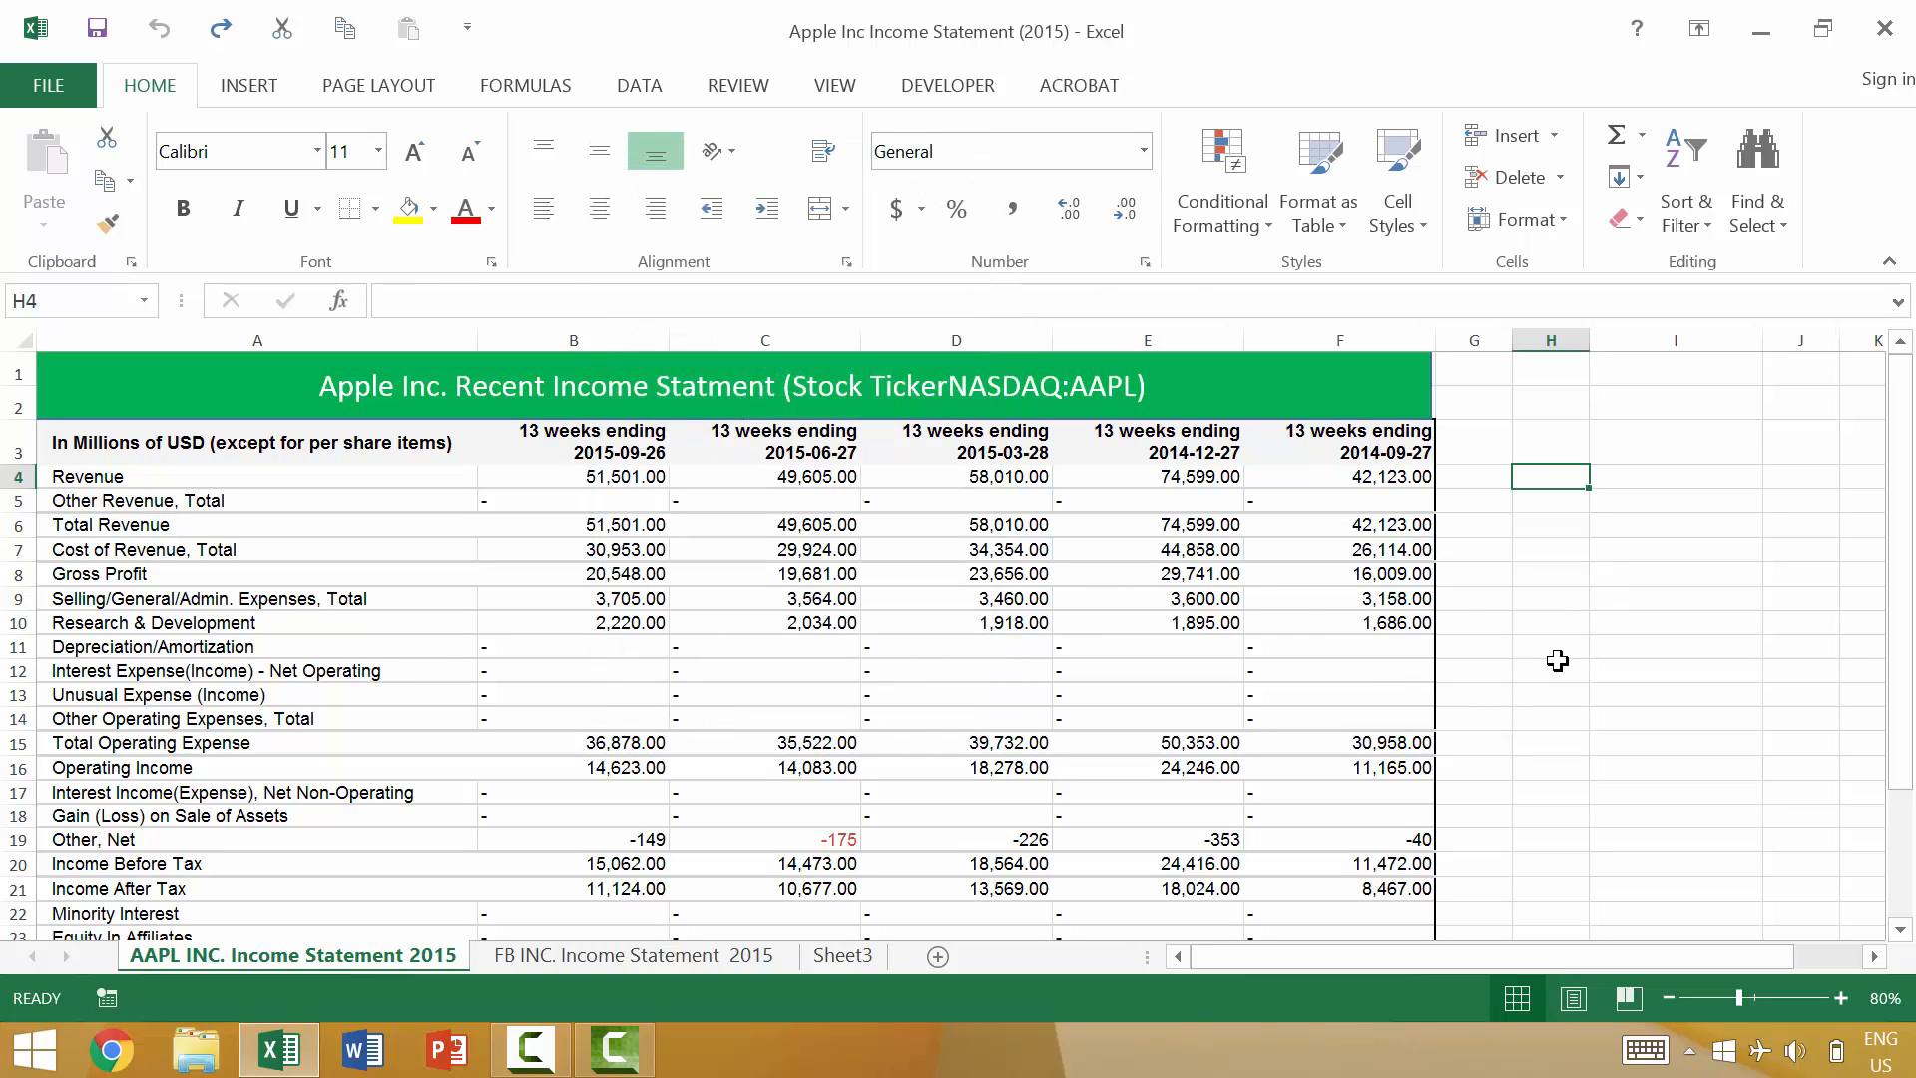
key(F1)
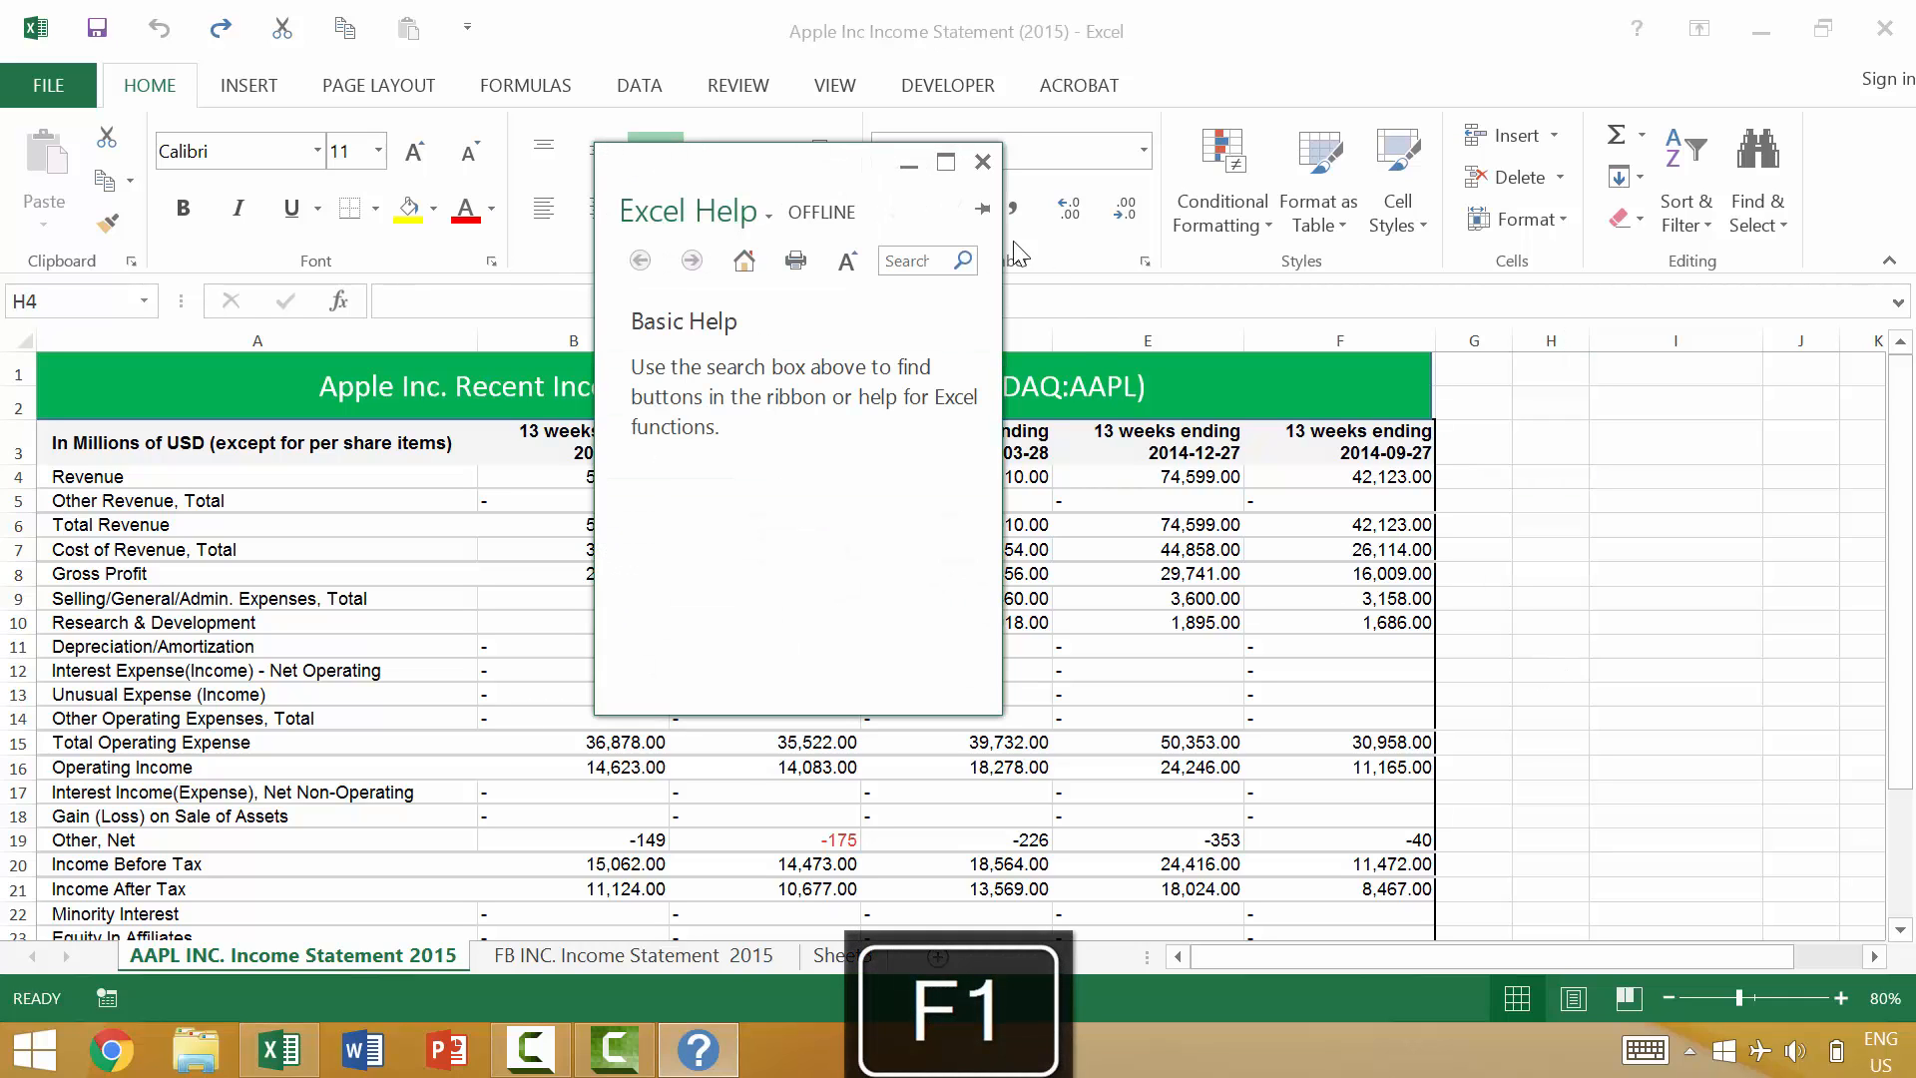
click(983, 162)
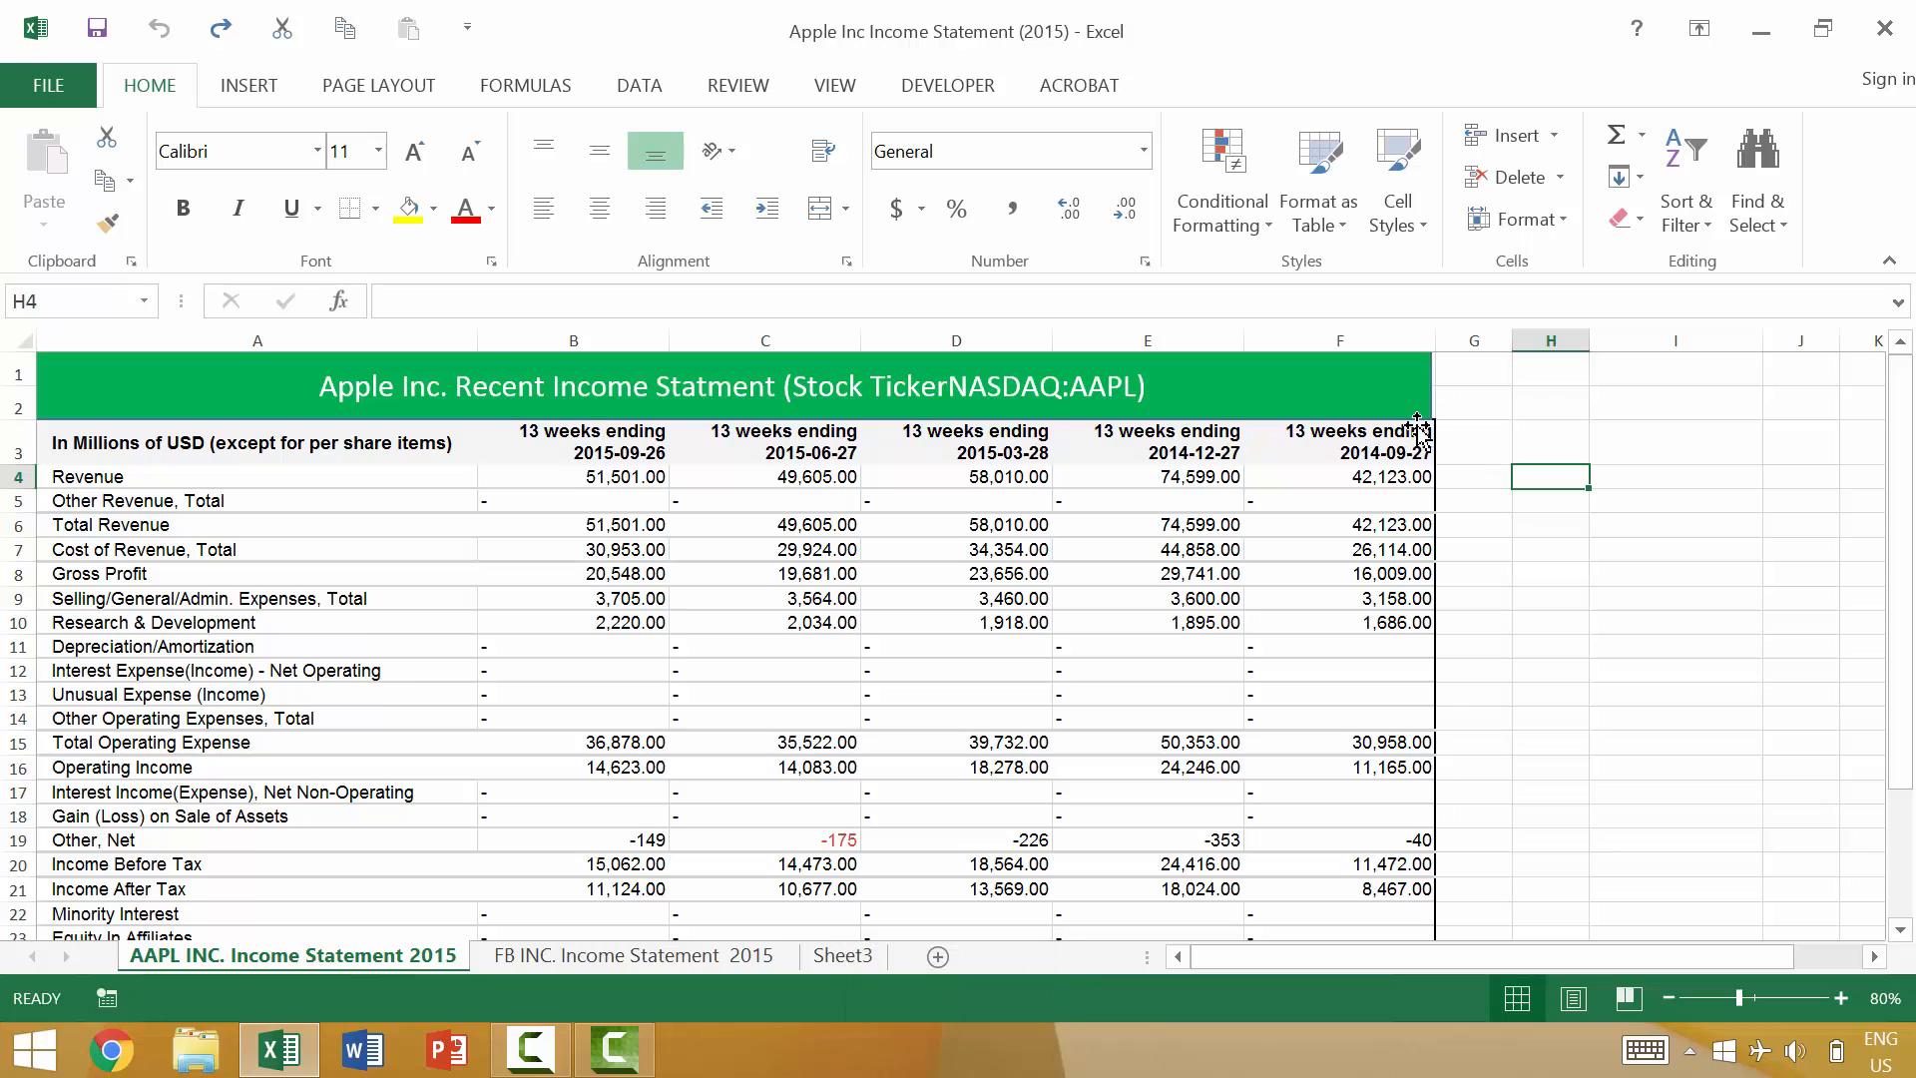